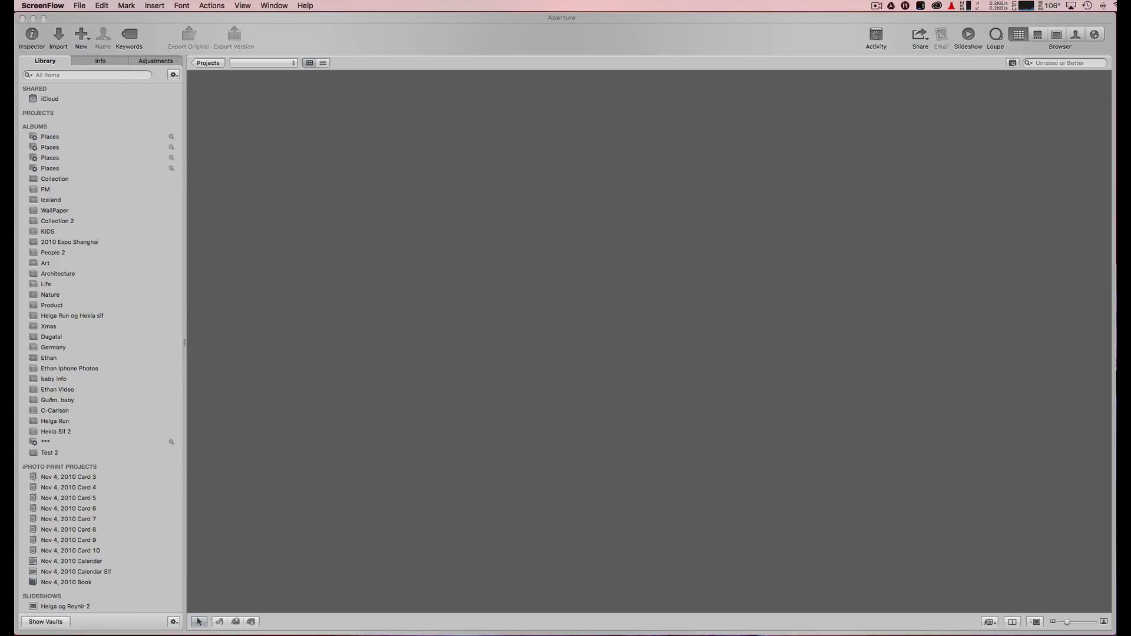
Step: Bring Aperture forward and show all library projects as a thumbnail grid
click(542, 23)
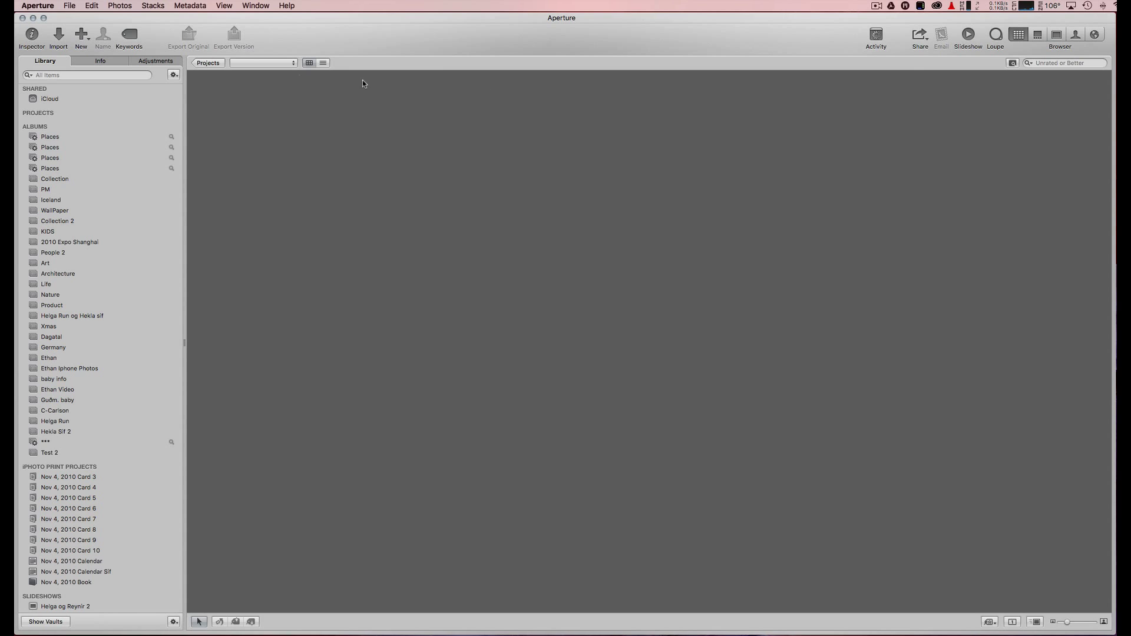
click(210, 63)
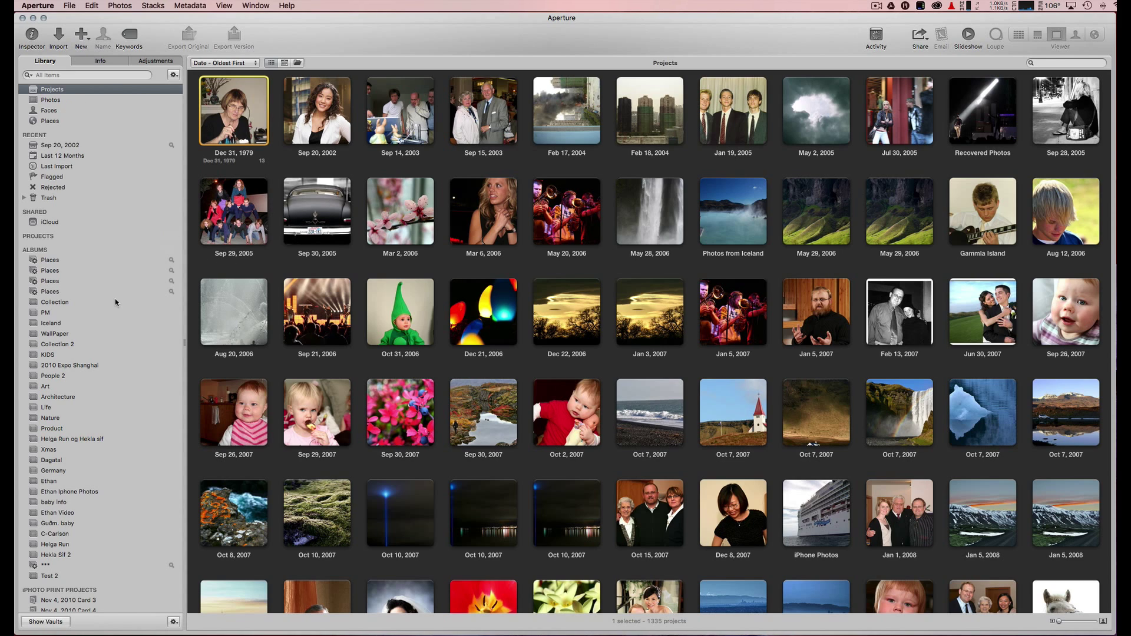
Step: Show all library photos and browse through them, selecting red tulip IMG_0132 along the way
click(50, 99)
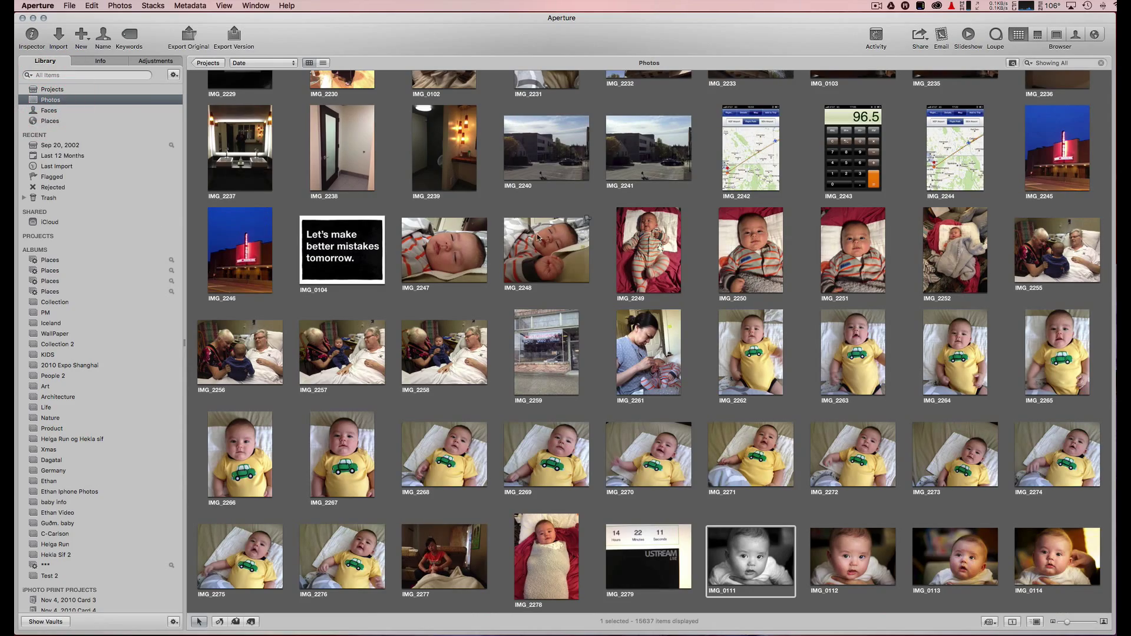
scroll(505, 243, down, 10)
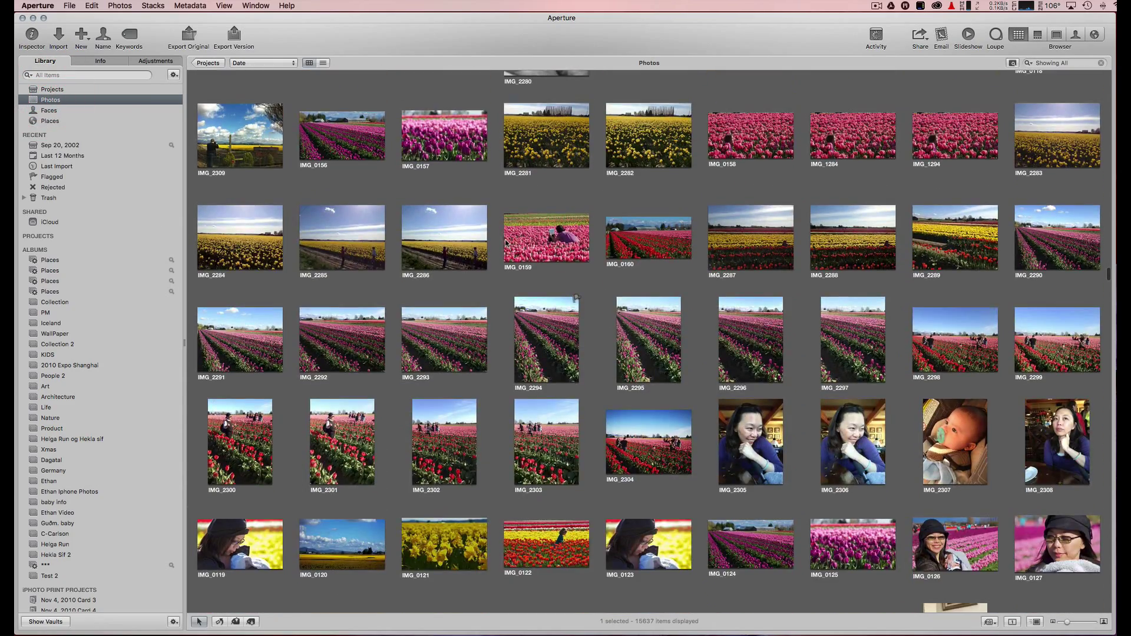
scroll(505, 243, down, 8)
click(616, 269)
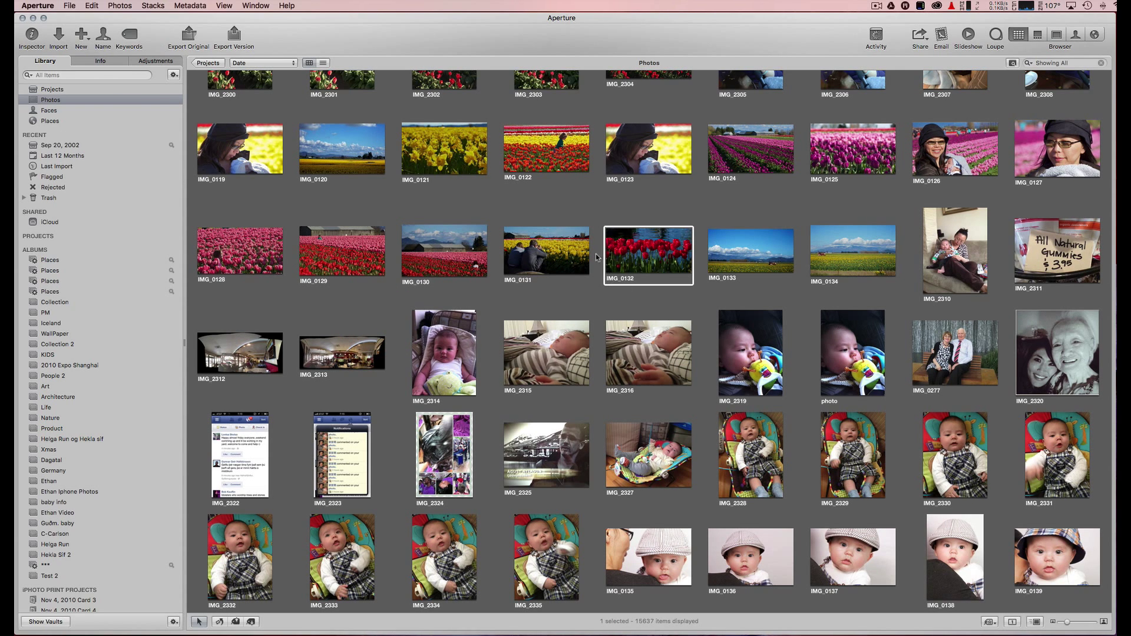
scroll(594, 219, down, 20)
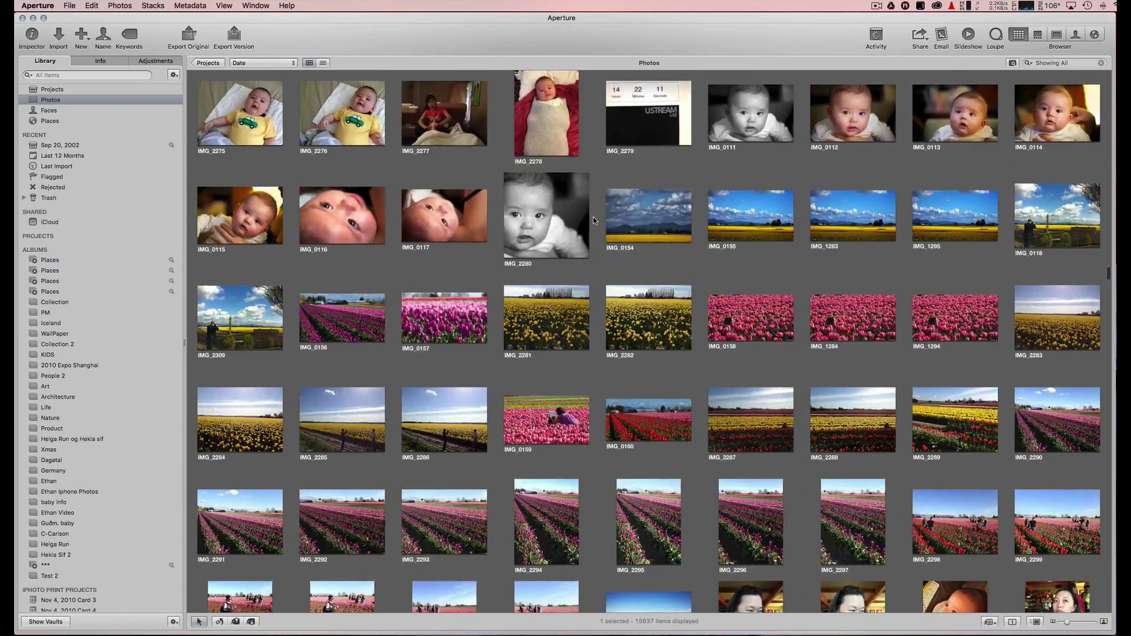
scroll(593, 220, down, 10)
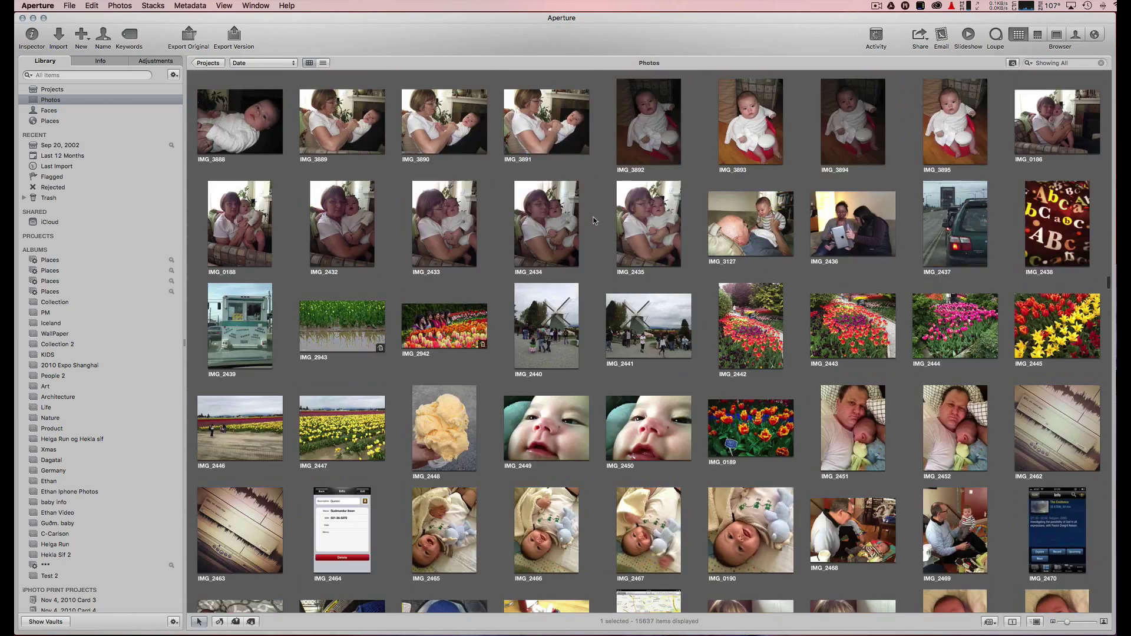
scroll(341, 167, up, 20)
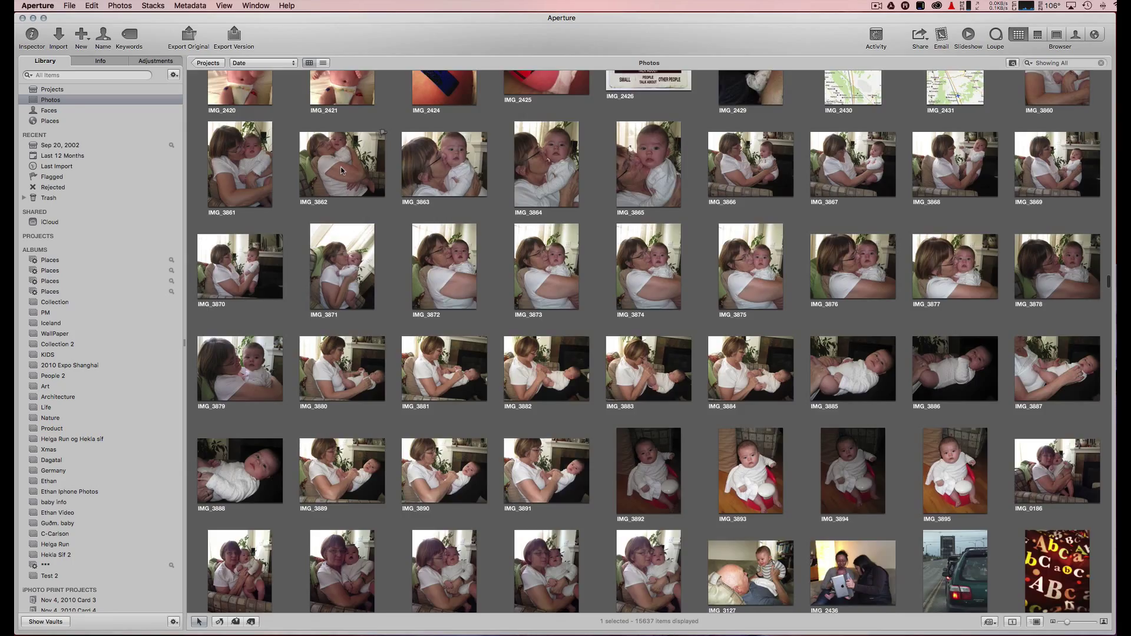
scroll(346, 178, up, 1)
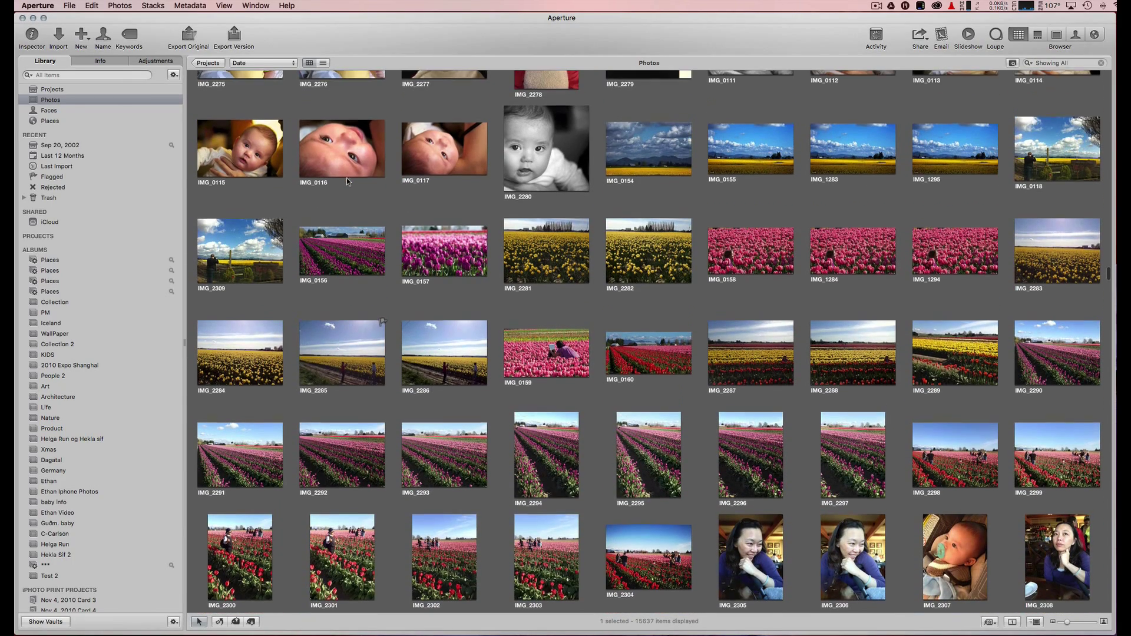
Step: Select IMG_0154, IMG_1295 and tulip IMG_0157 and drop them onto Collection 2
click(660, 147)
shift+click(761, 150)
super+click(859, 148)
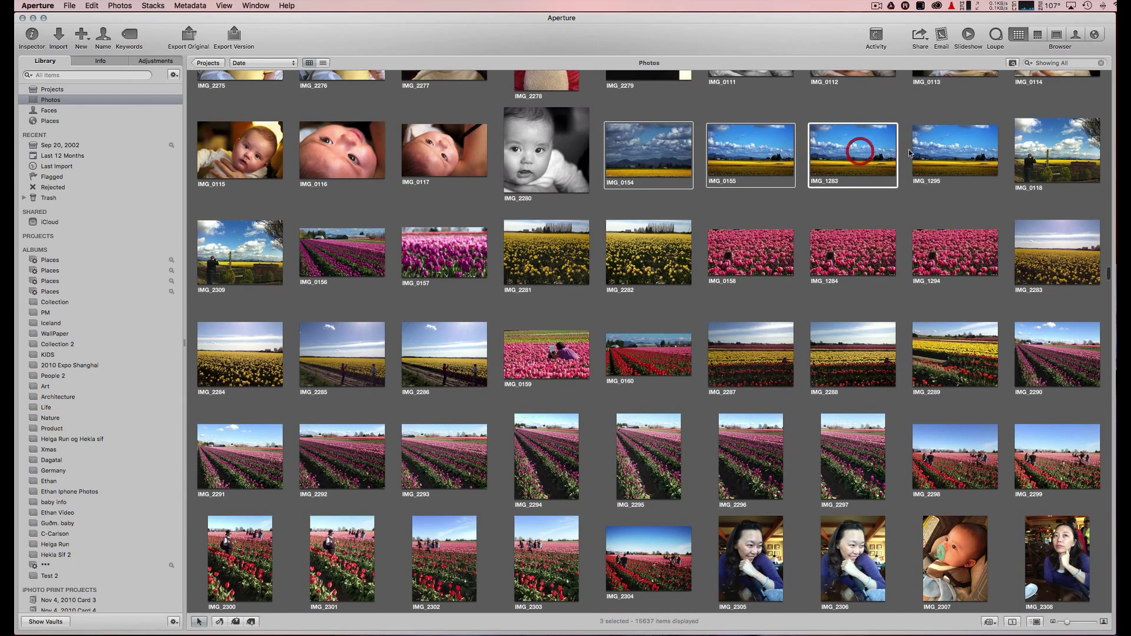
super+click(946, 148)
super+click(866, 153)
super+click(760, 162)
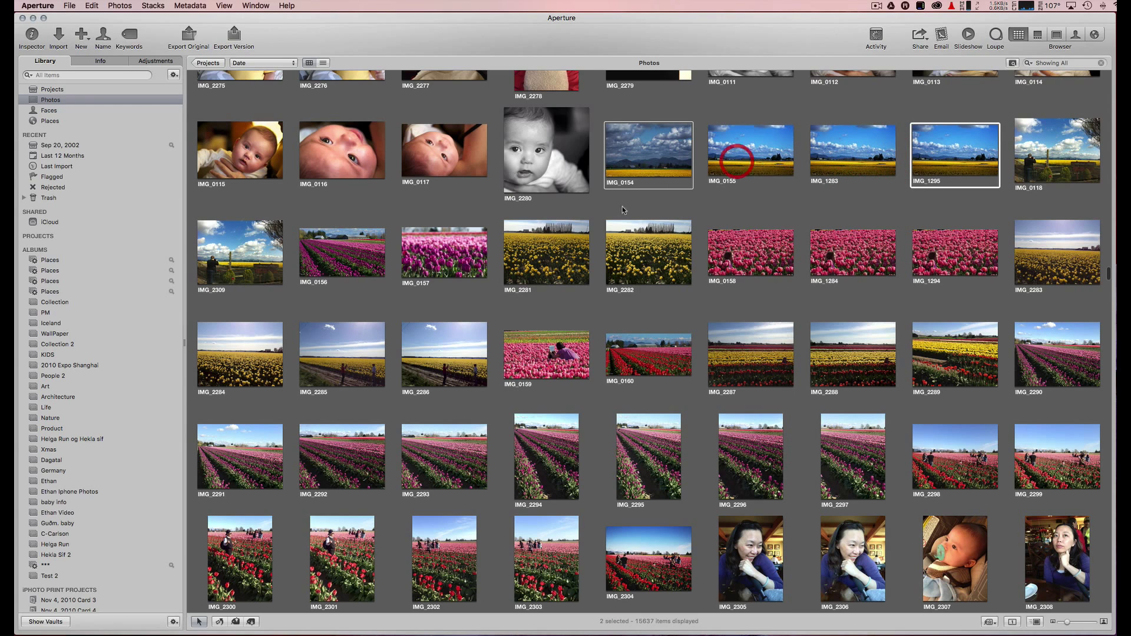
super+click(465, 250)
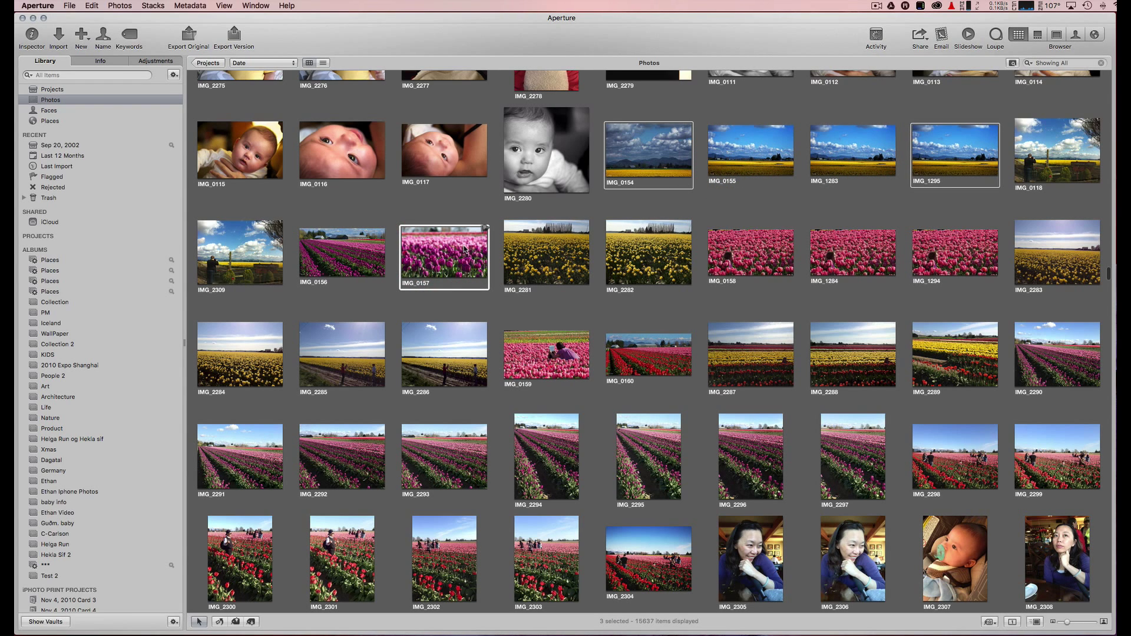
drag(442, 257, 81, 346)
Step: Create a new empty album from the New menu, typing 'TEST 12' as its name
click(81, 347)
click(35, 248)
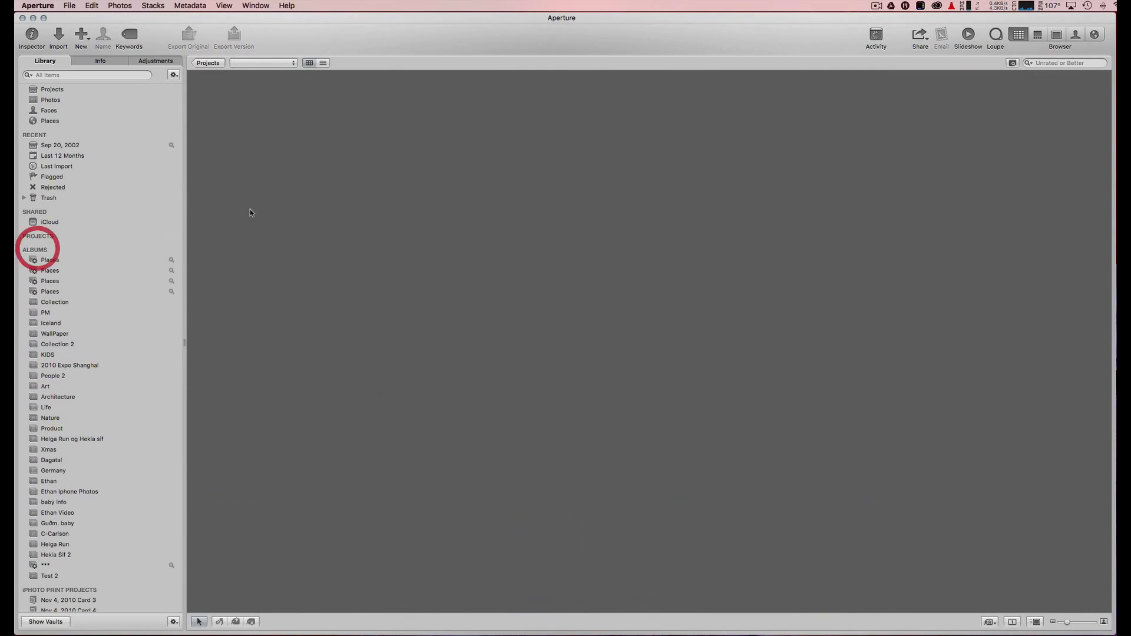
click(83, 35)
click(102, 89)
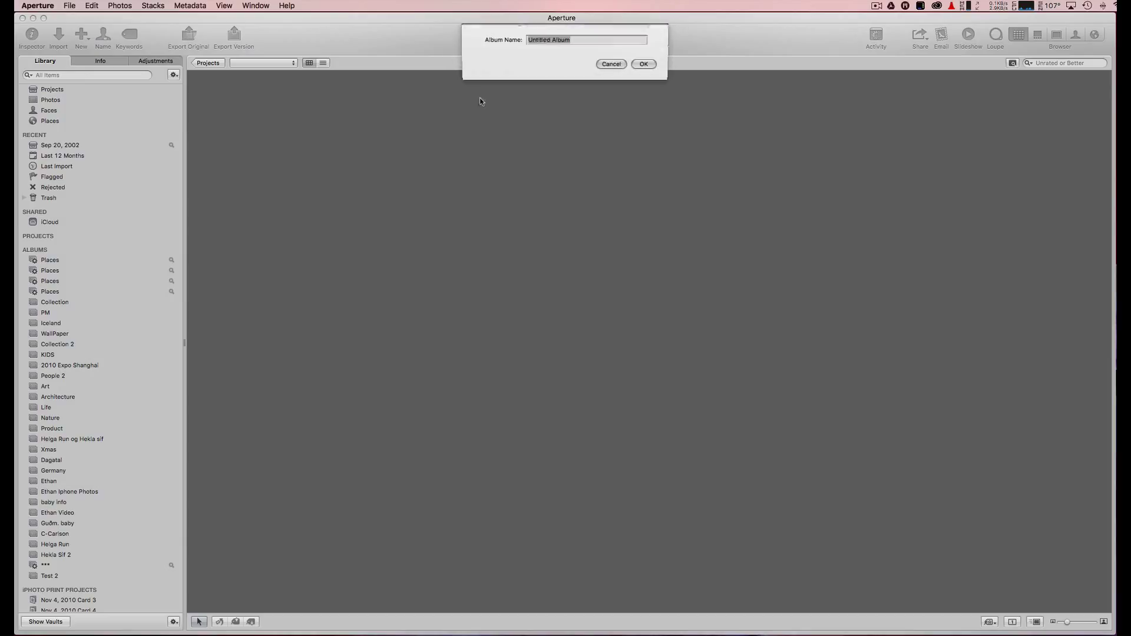
text(TEST 12)
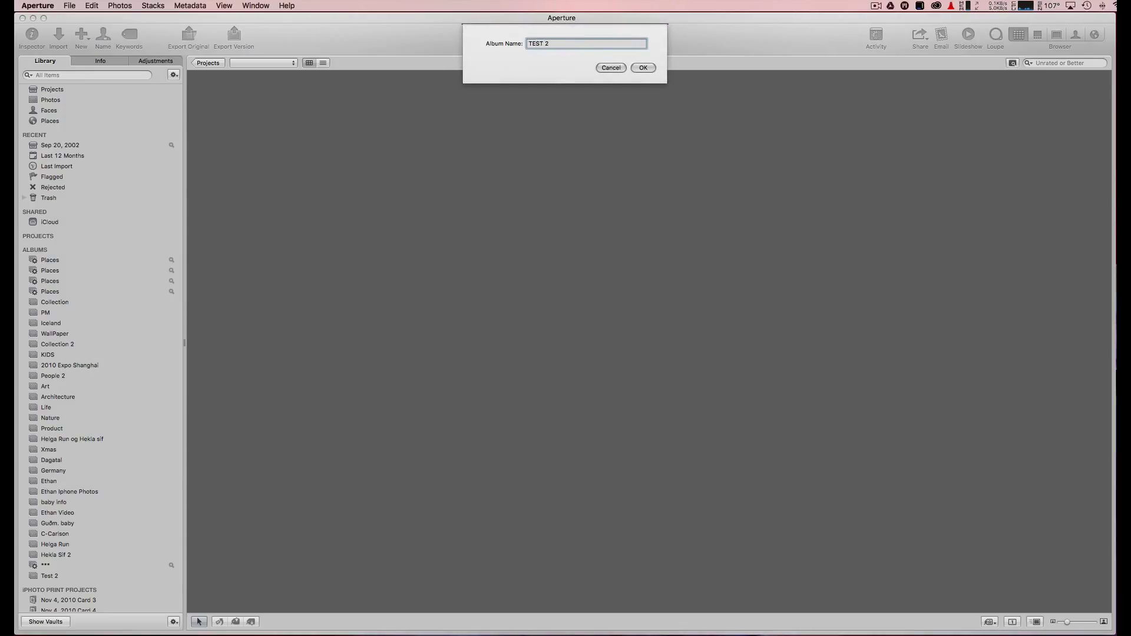
key(Return)
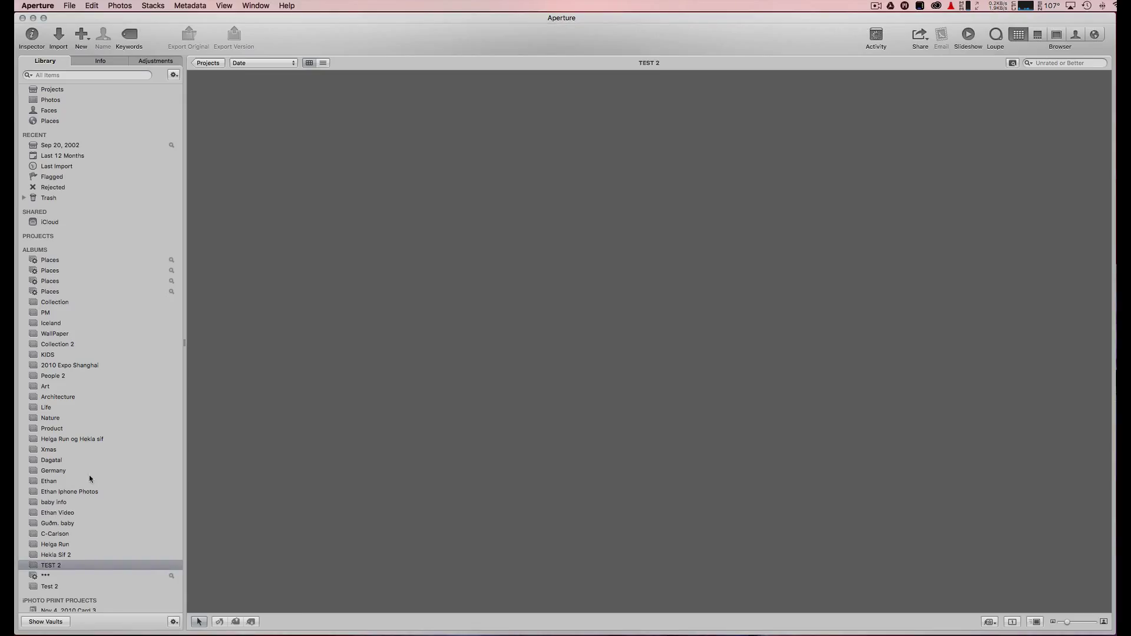
Step: Drag photos IMG_0155 and IMG_0126 from the full library into the TEST 2 album
click(52, 100)
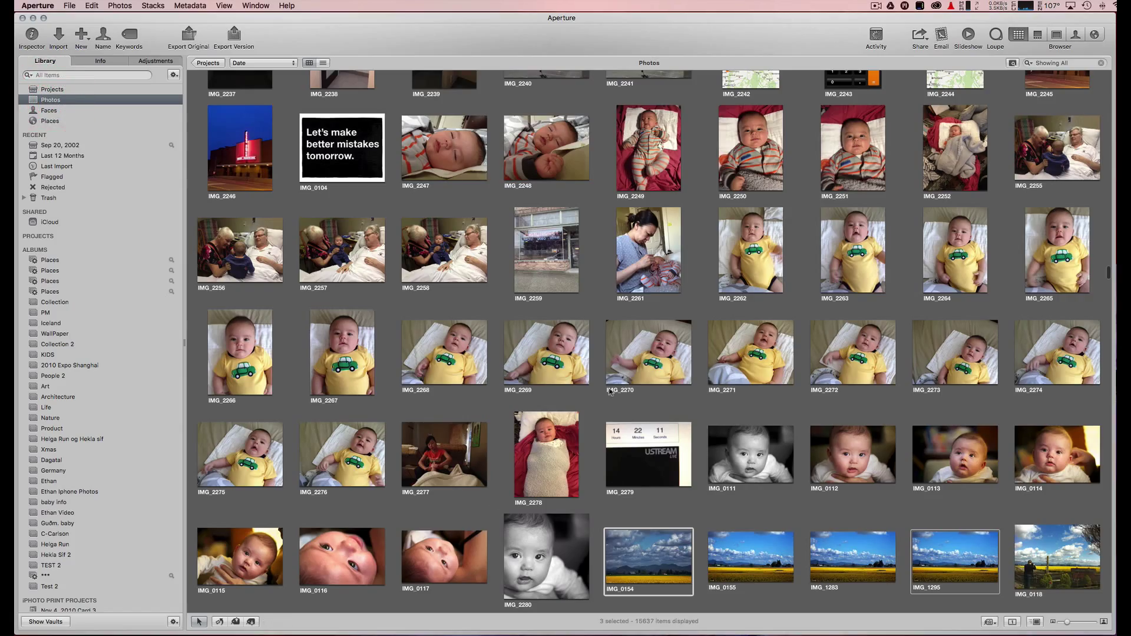
click(560, 361)
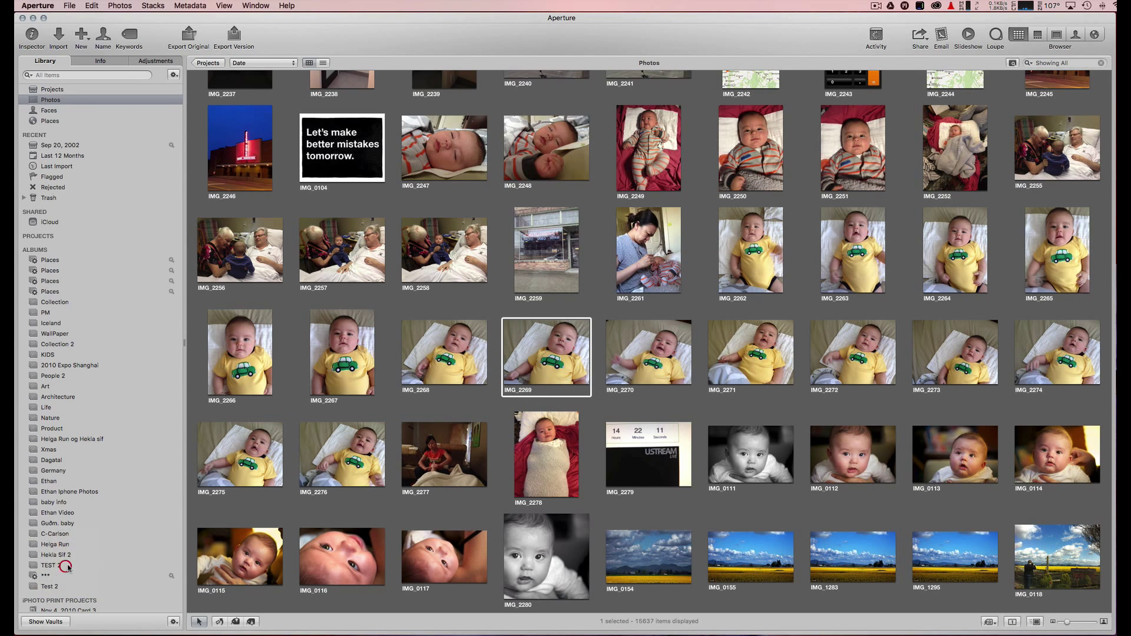
scroll(743, 532, down, 3)
drag(752, 413, 58, 569)
scroll(778, 527, down, 5)
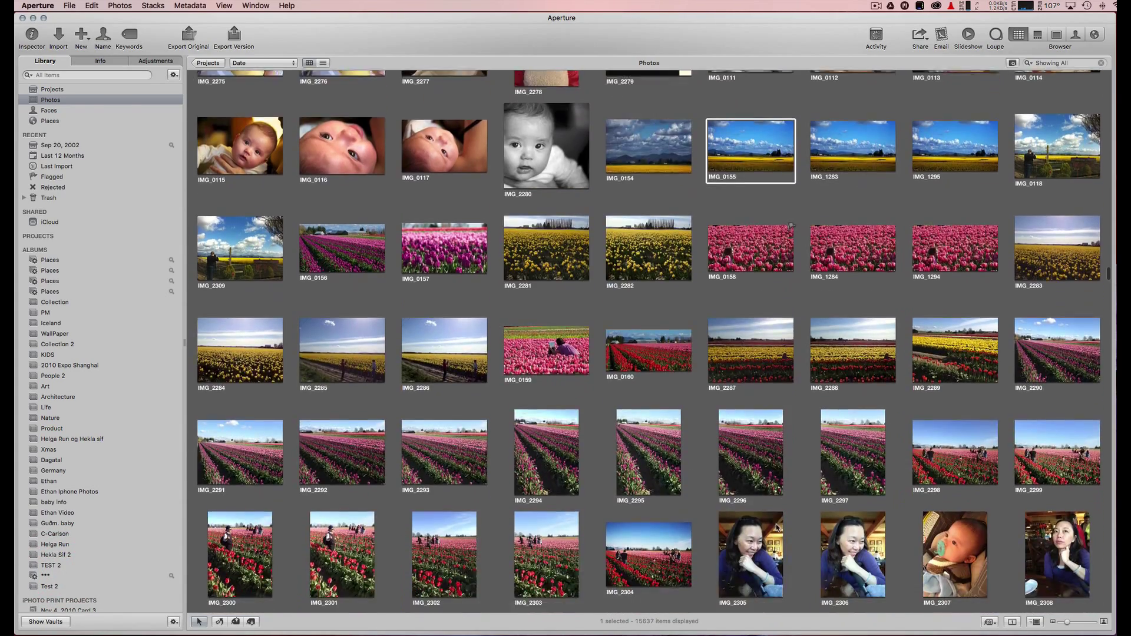
scroll(776, 527, down, 7)
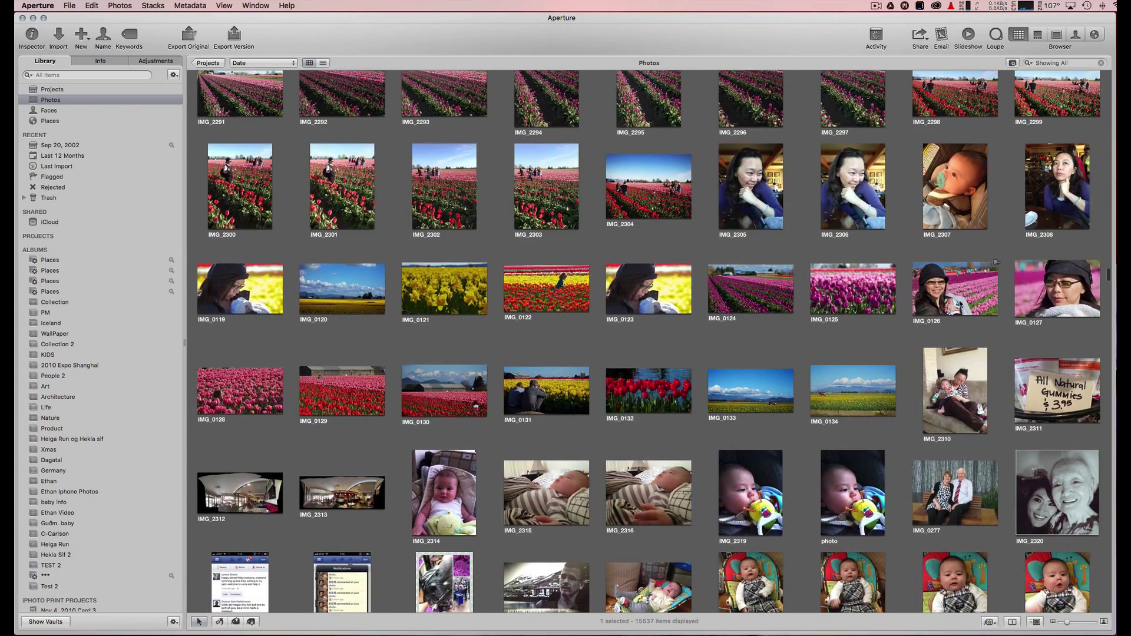
drag(960, 304, 61, 568)
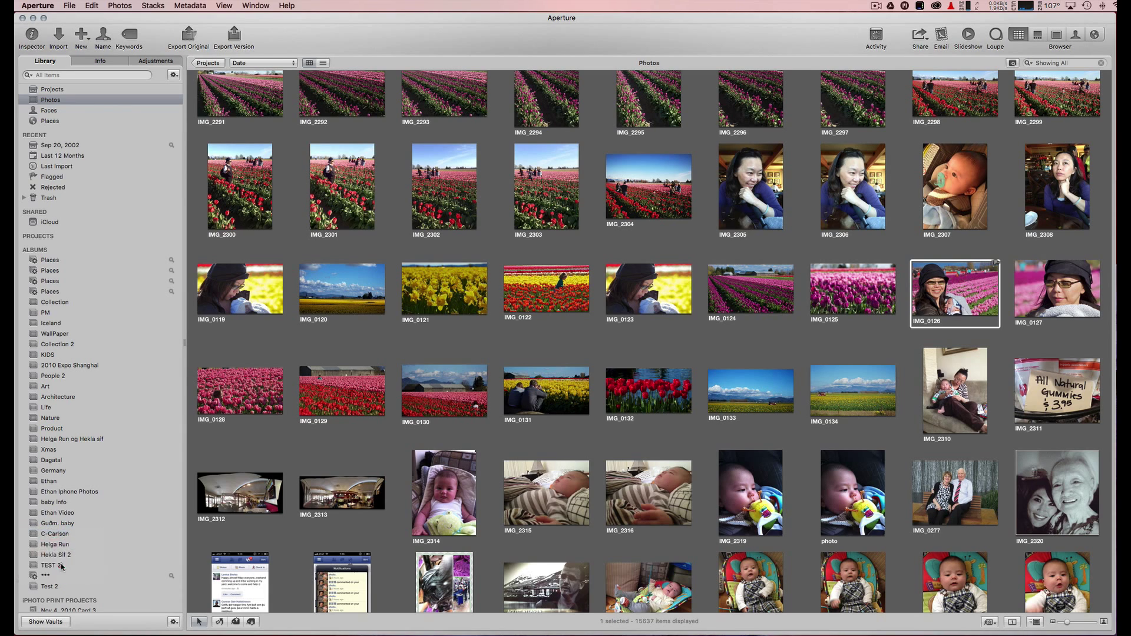
Step: Open Collection 2, select all 85 photos and bring up their context menu
click(55, 345)
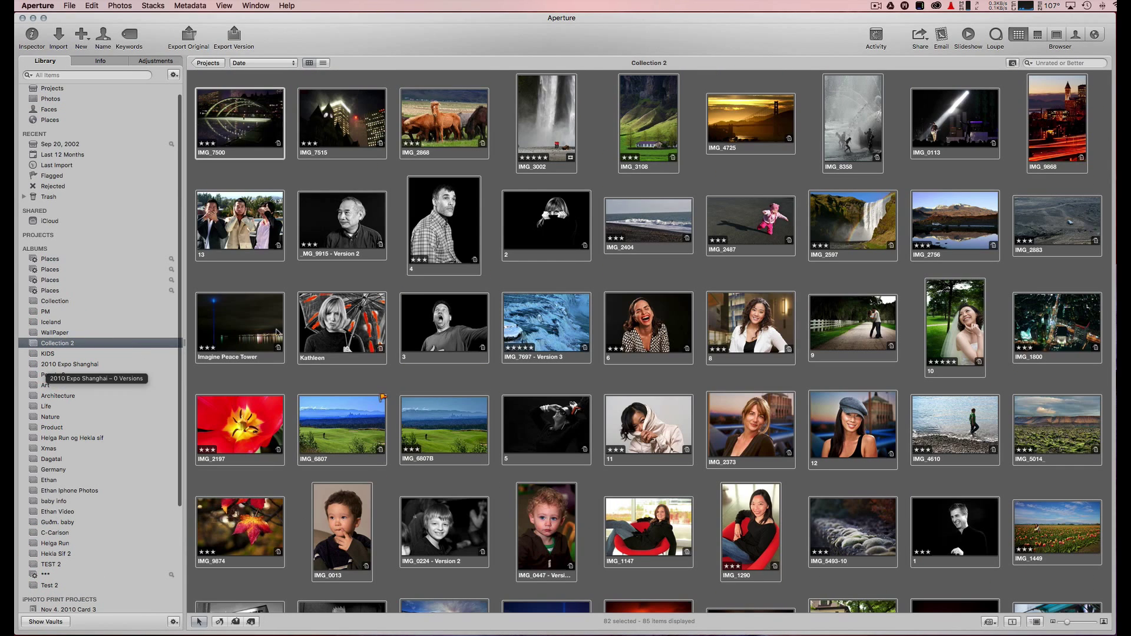
click(485, 374)
click(260, 134)
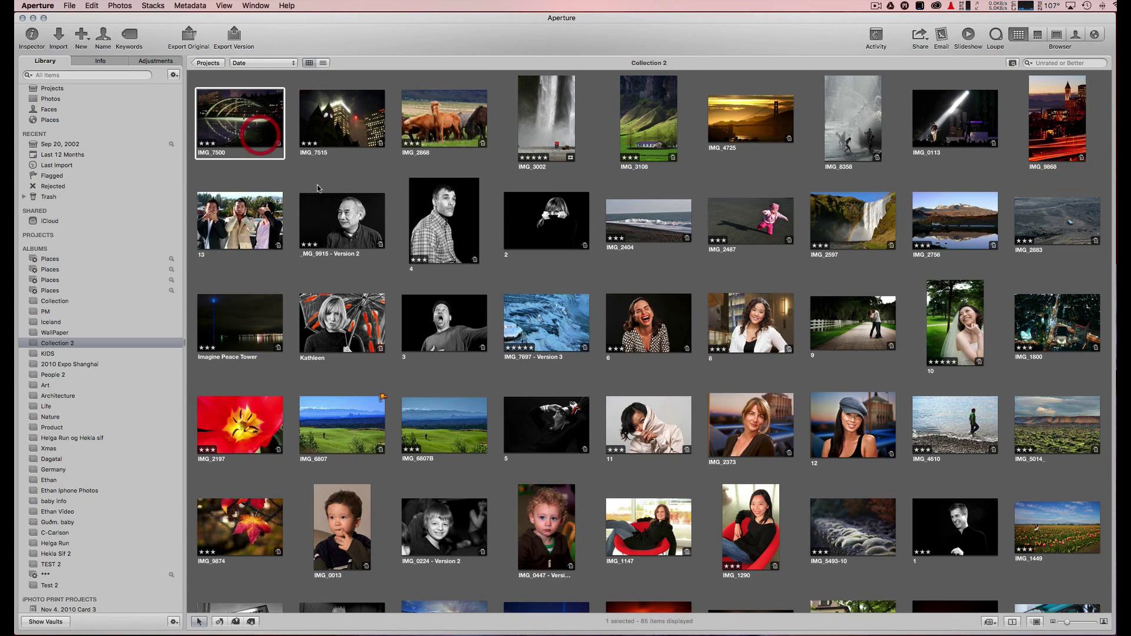
key(super+a)
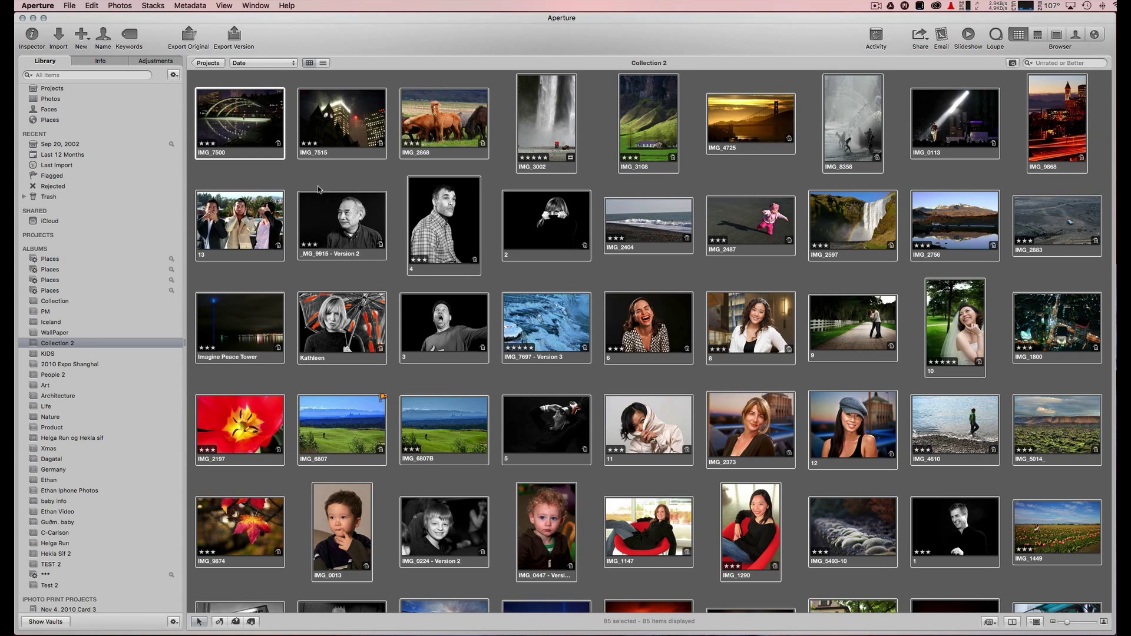
right_click(251, 120)
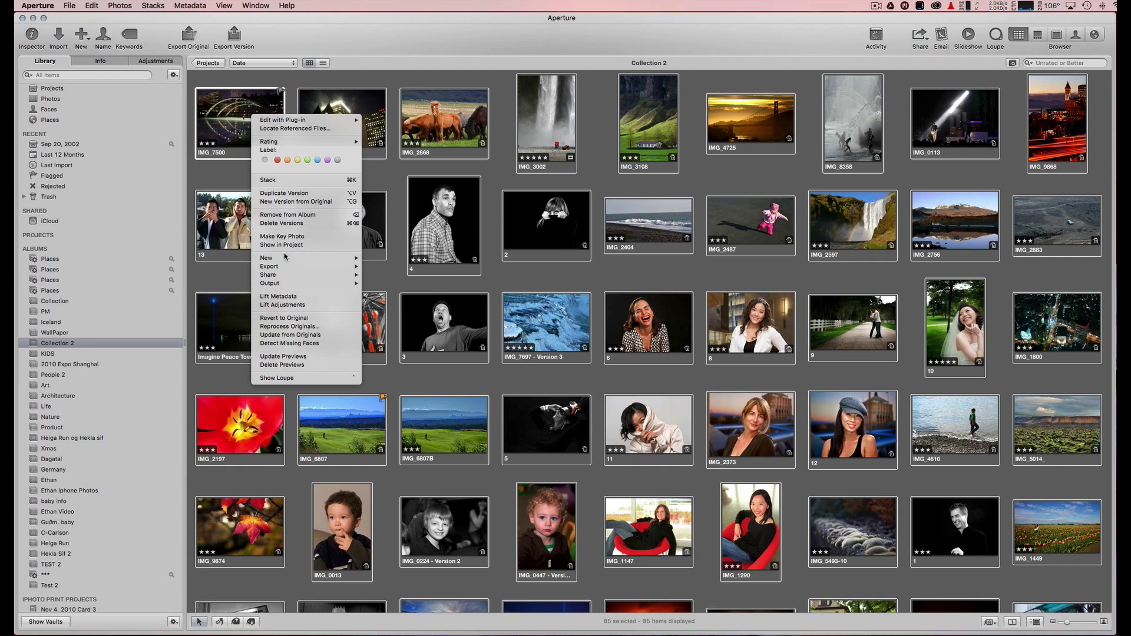
Step: Start a new slideshow from the selected photos, replacing 'Untitled' with the owner's name and 'Collectoin'
mouse_move(342, 258)
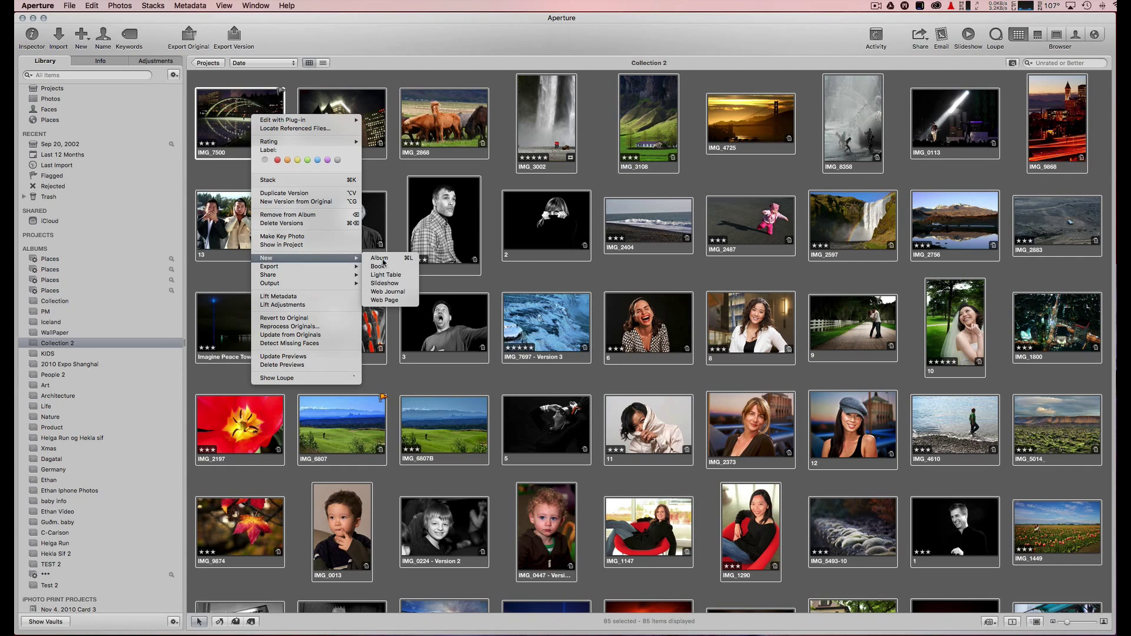
click(401, 284)
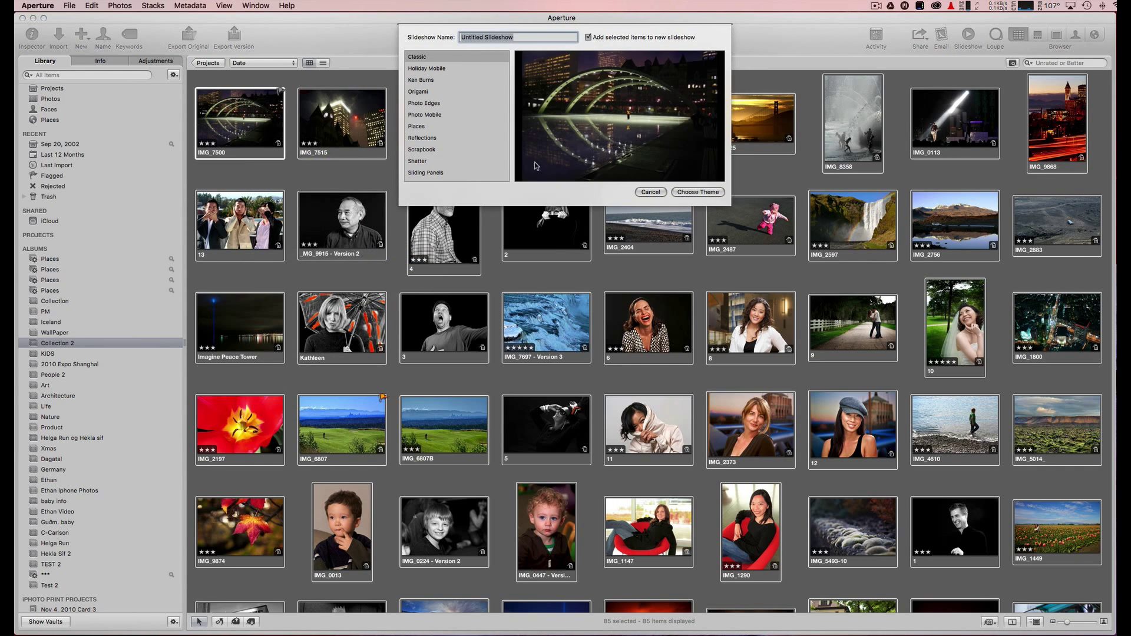
double_click(486, 36)
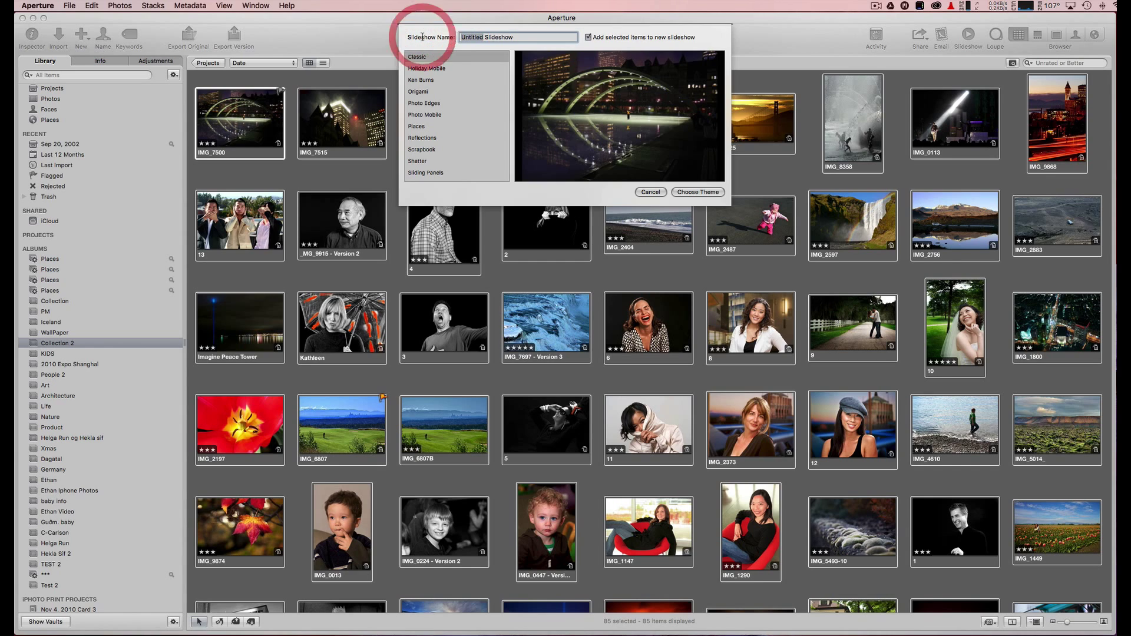
text(GU)
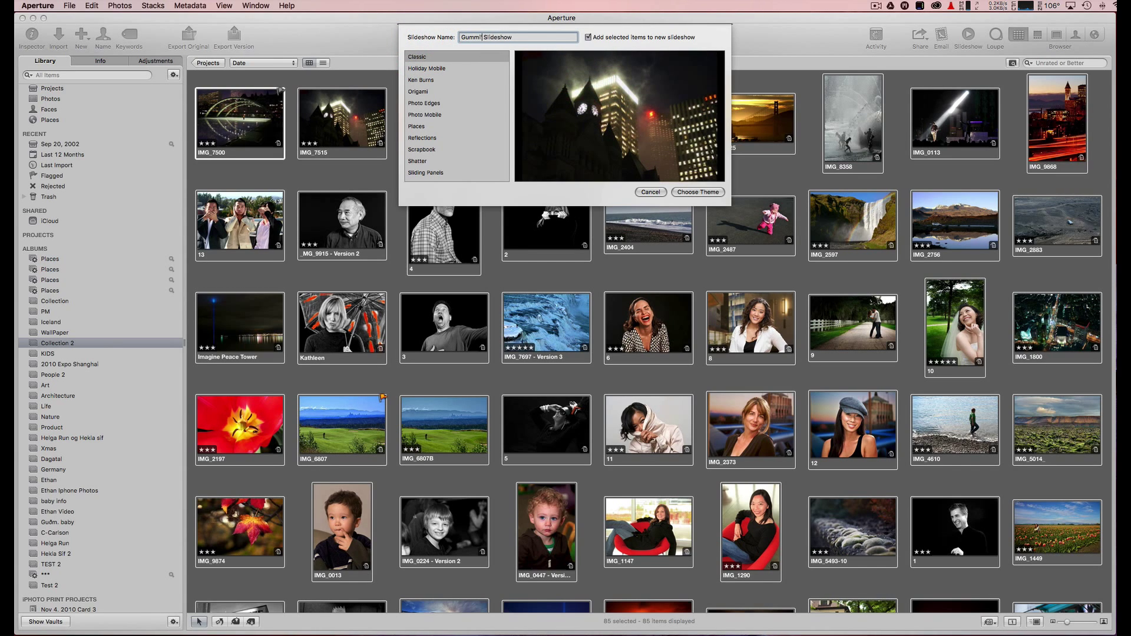
text(mmi's Collectoin)
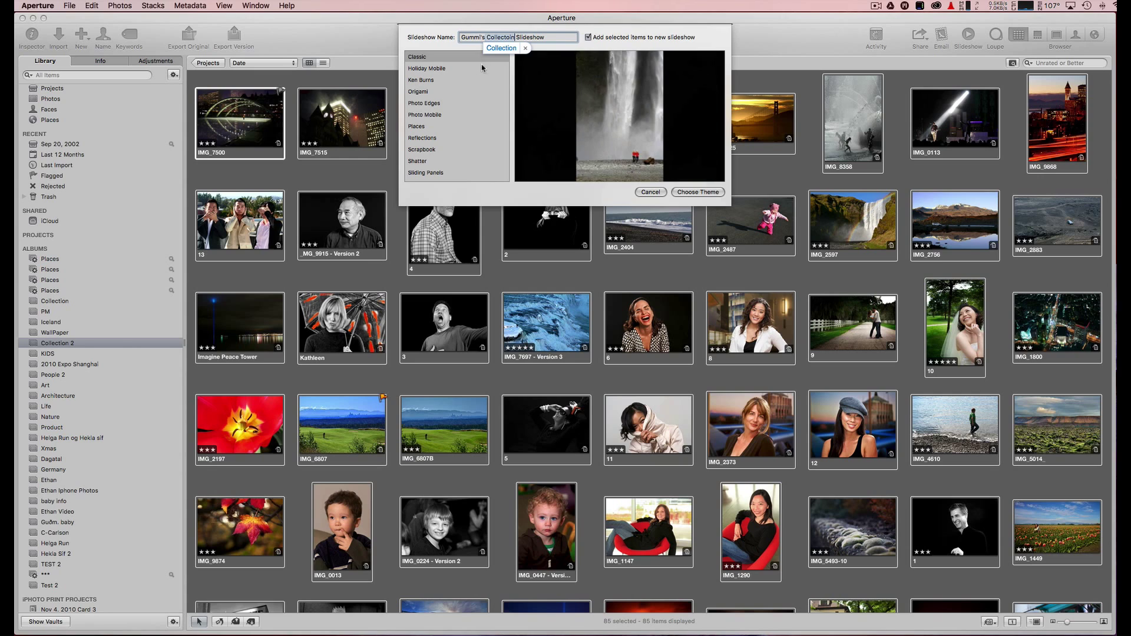
Step: Preview Holiday Mobile, Ken Burns, Origami, Vintage Prints and Sliding Panels themes, then choose Scrapbook
click(432, 68)
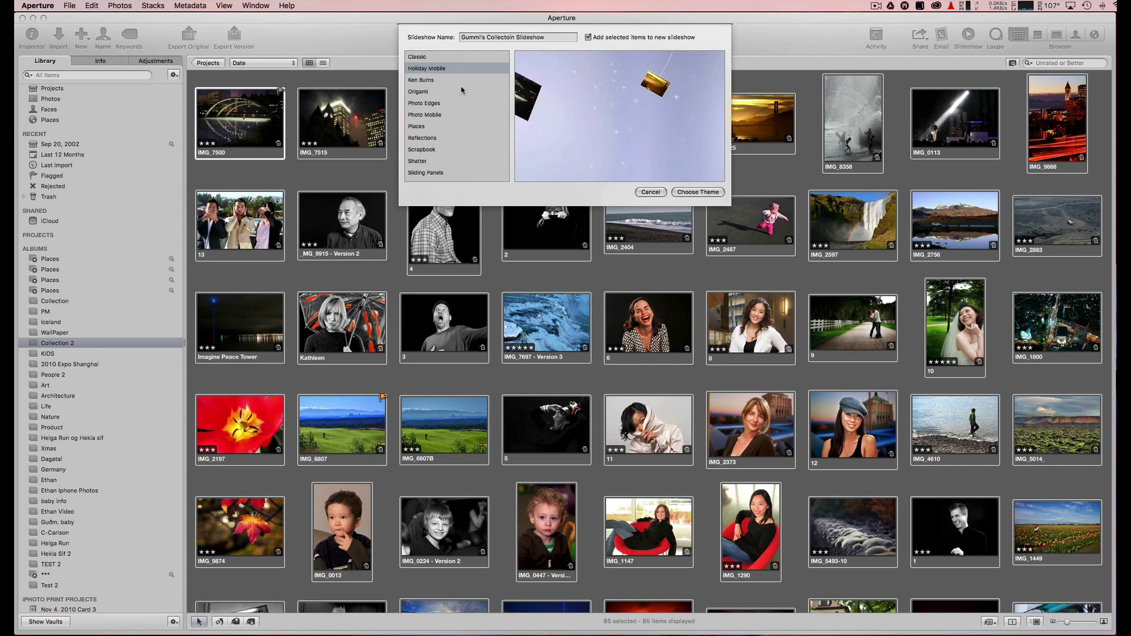
click(432, 80)
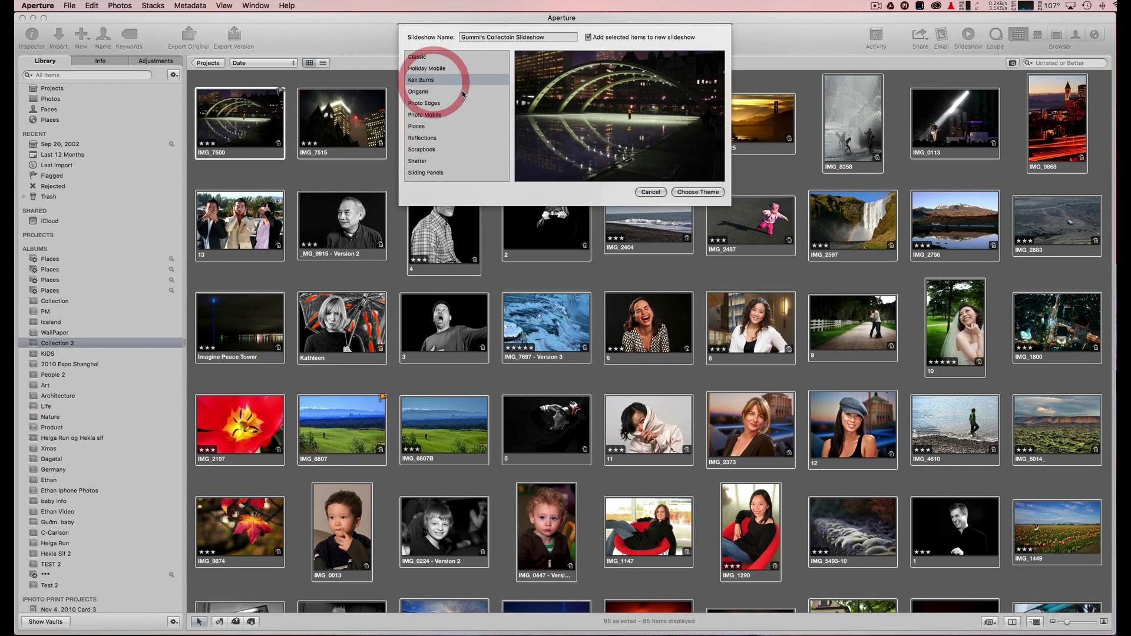
click(429, 92)
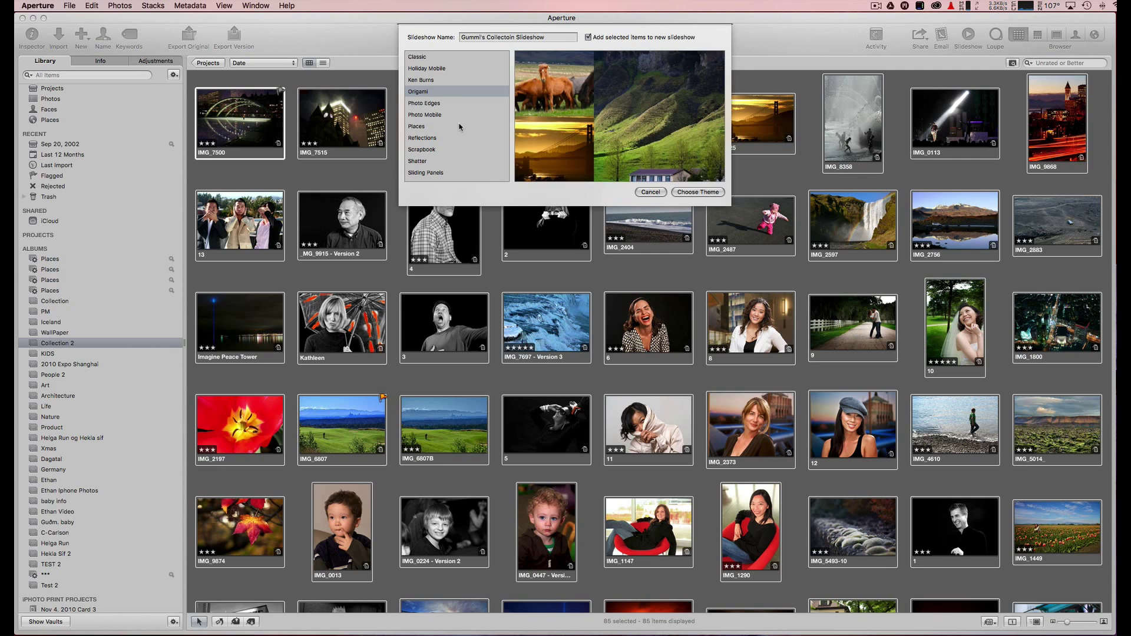
scroll(448, 136, down, 2)
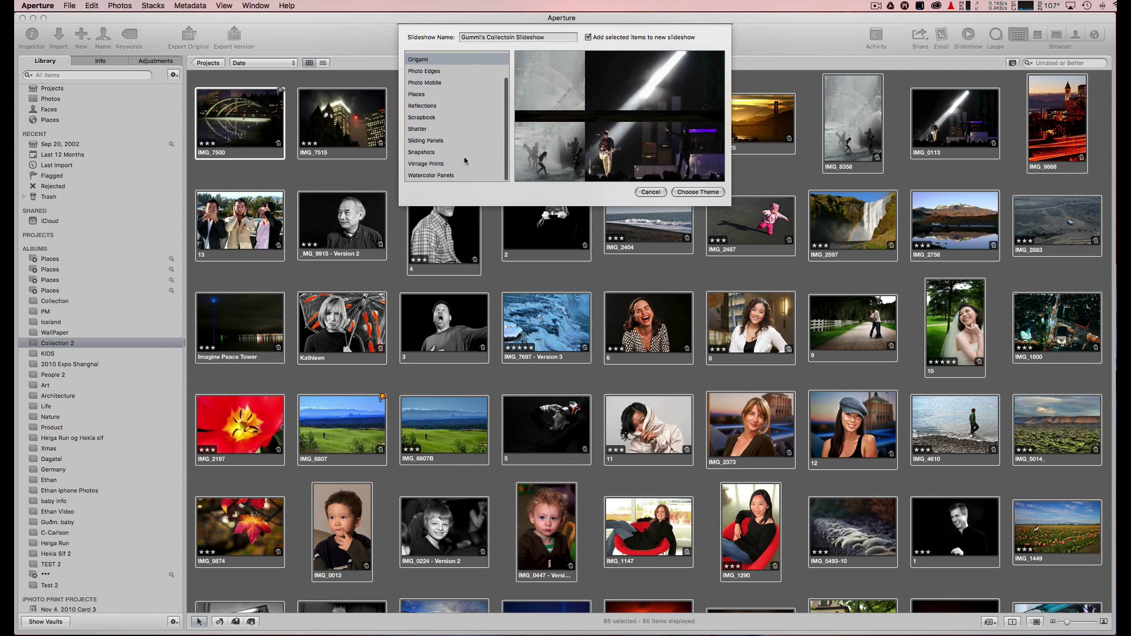
click(436, 164)
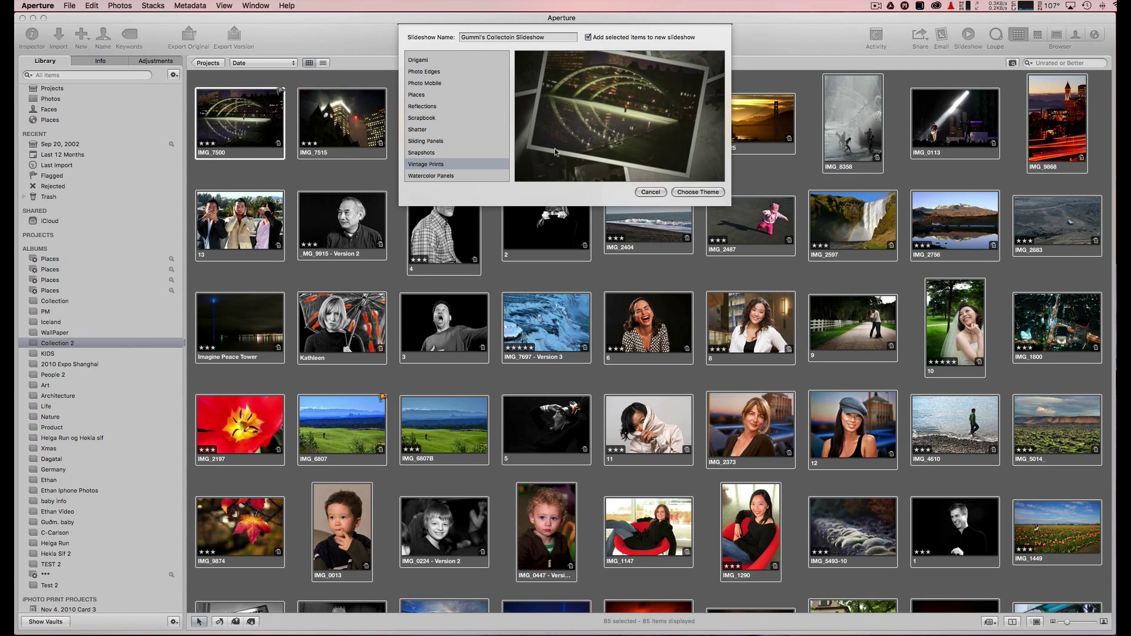
click(432, 141)
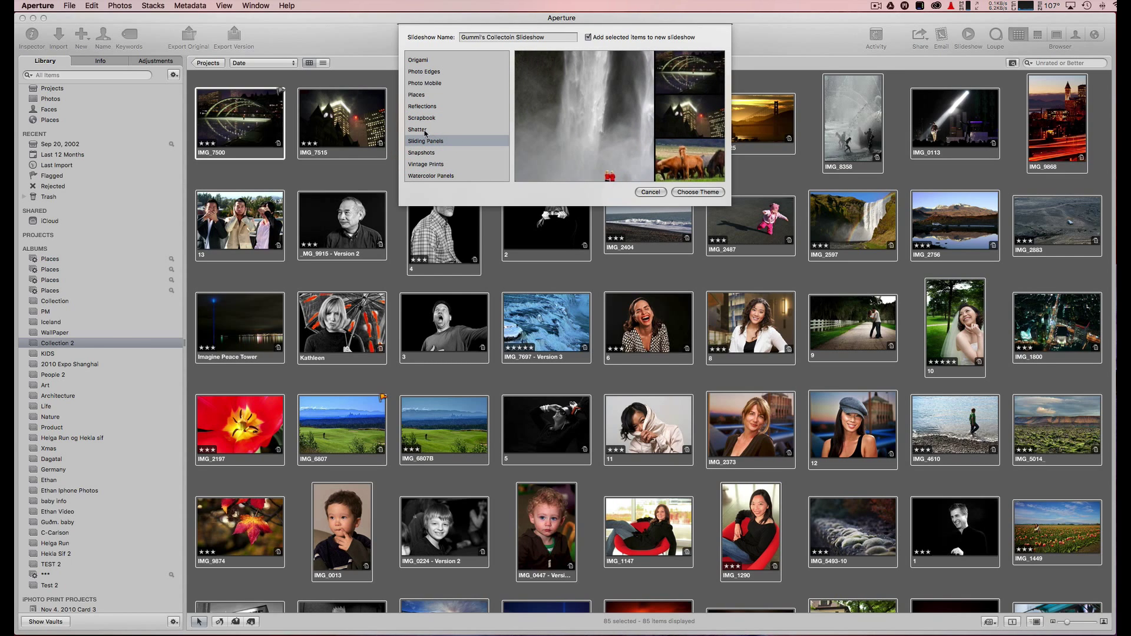
click(428, 119)
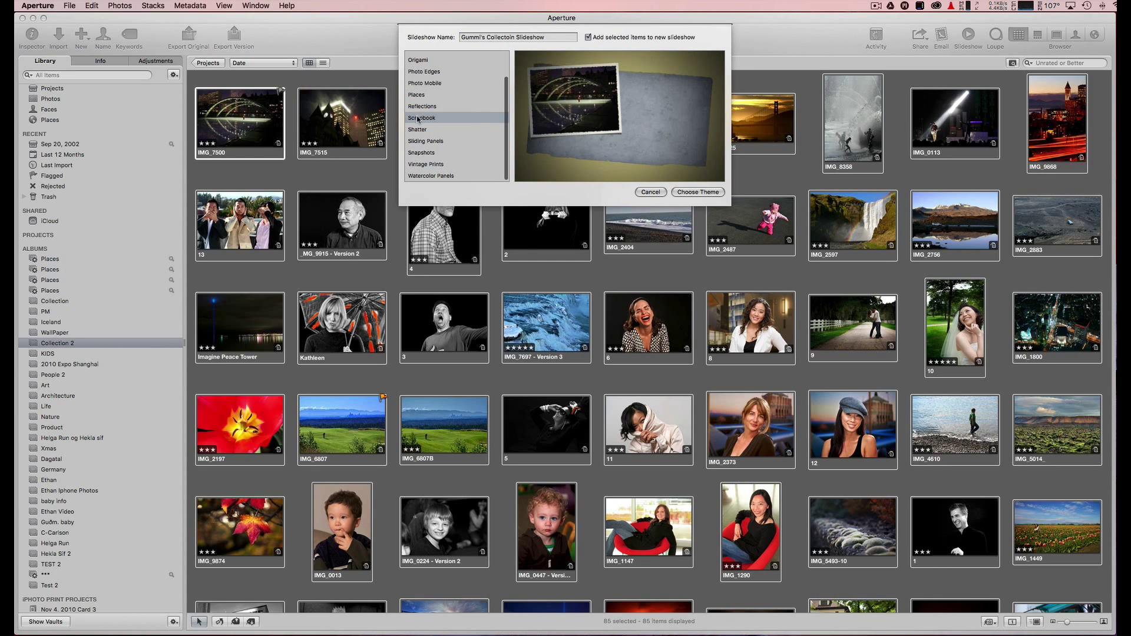
Step: Create the Scrapbook-themed slideshow and select it in the library
click(704, 192)
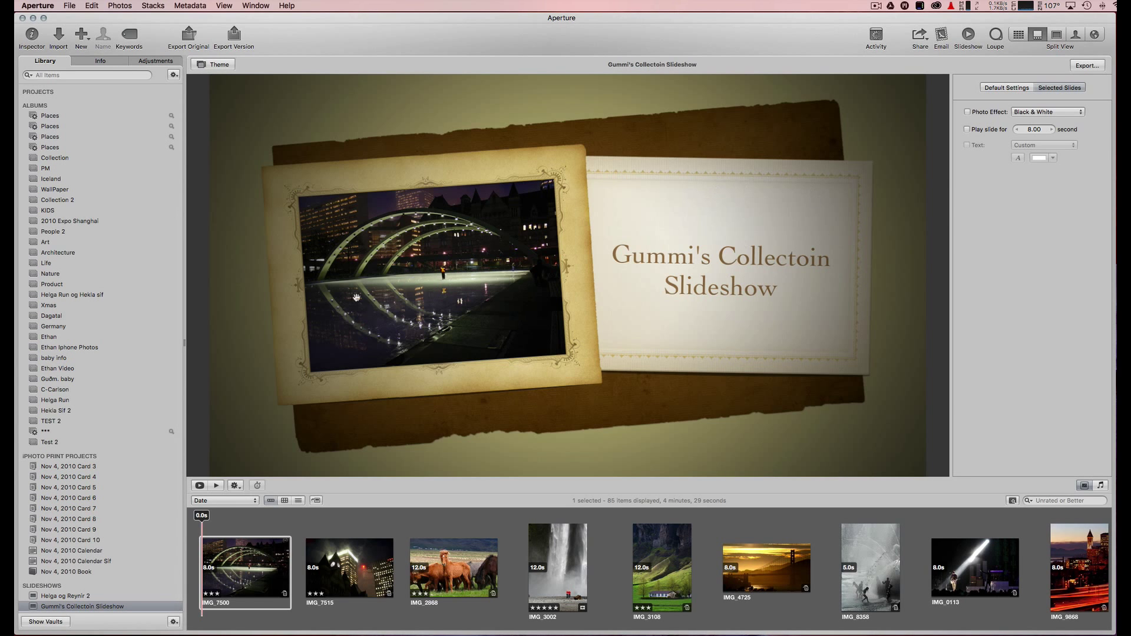
click(92, 607)
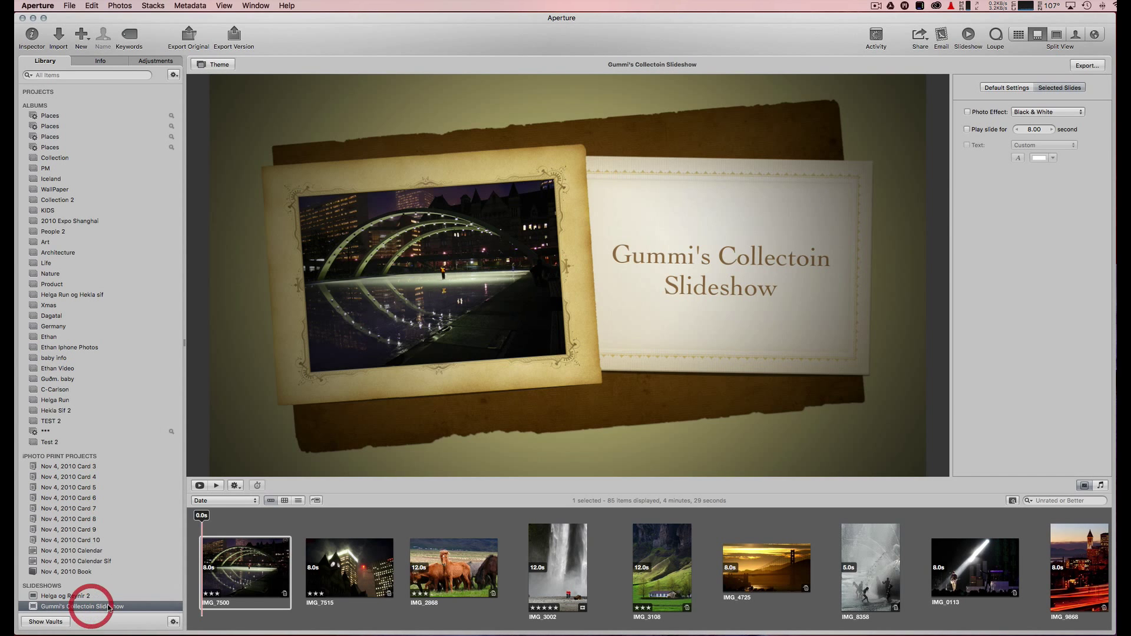
scroll(162, 509, down, 1)
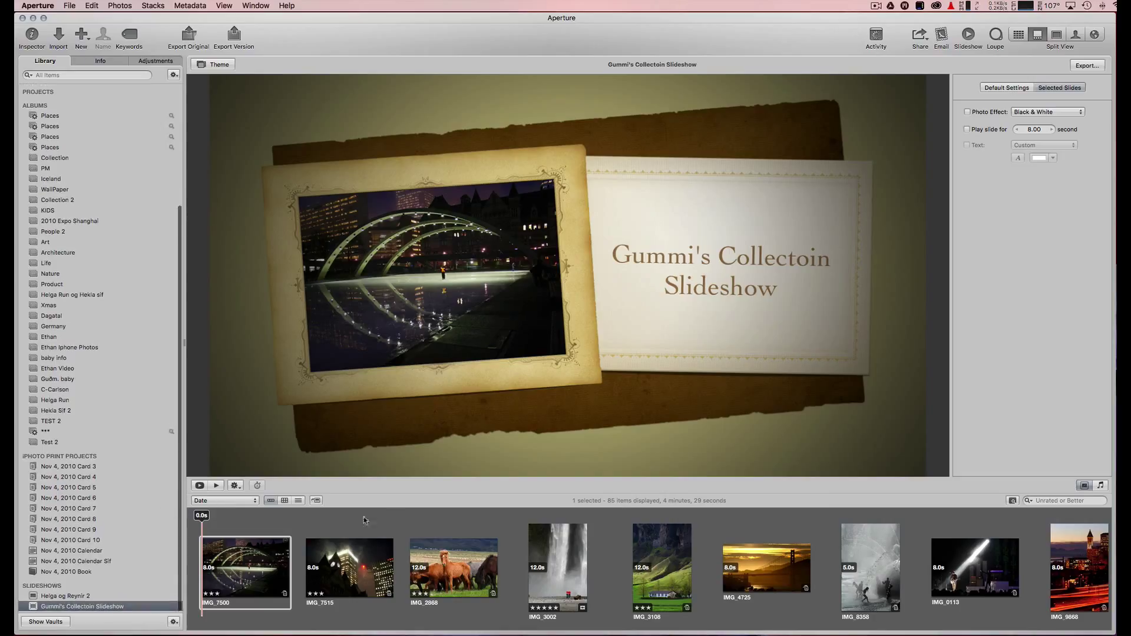
Step: Replace the title slide text with the owner's name followed by 'Photo Collection'
double_click(750, 260)
key(super+a)
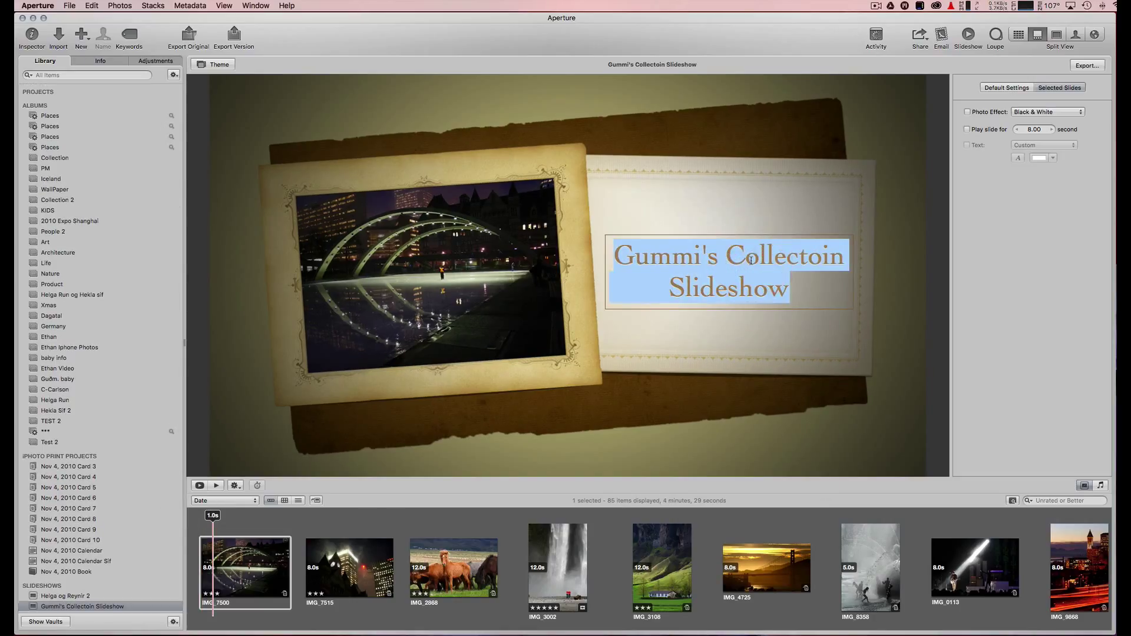
text(Gummi's Photo Collection)
click(999, 275)
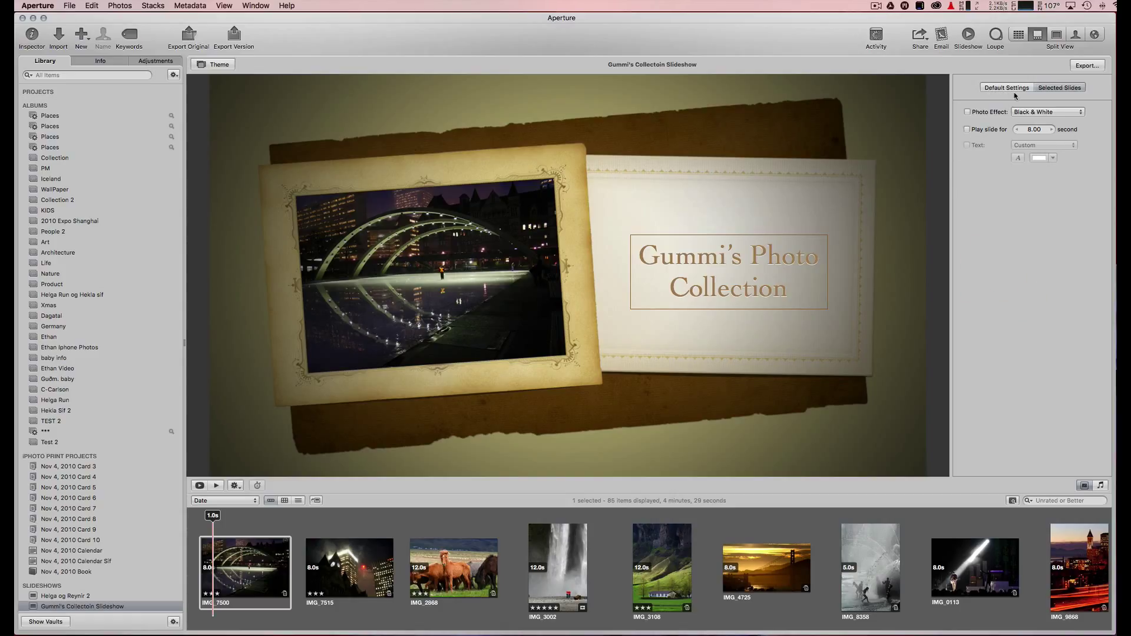
Step: Set slideshow defaults to HDTV (16:9) aspect ratio and a 10-second minimum slide time
click(1014, 88)
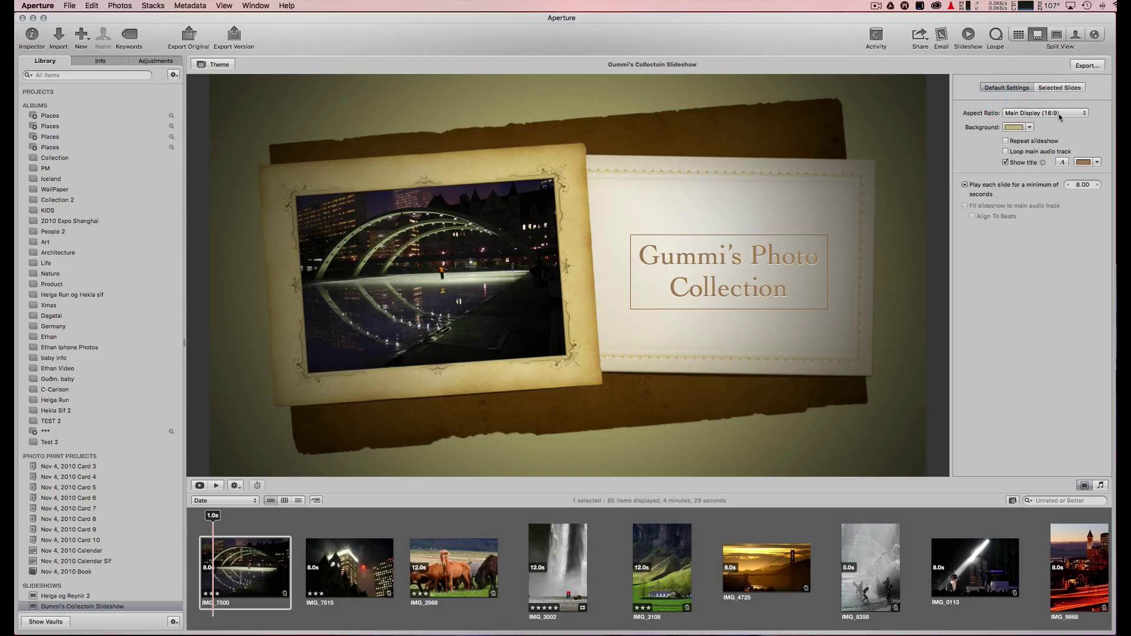
click(1059, 114)
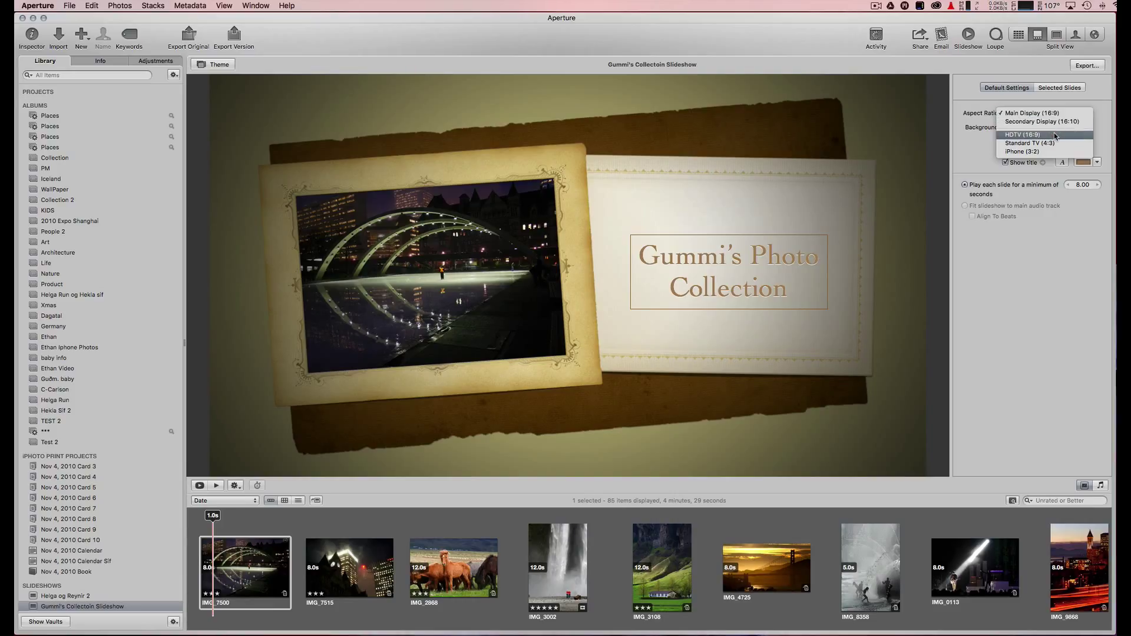
click(1054, 136)
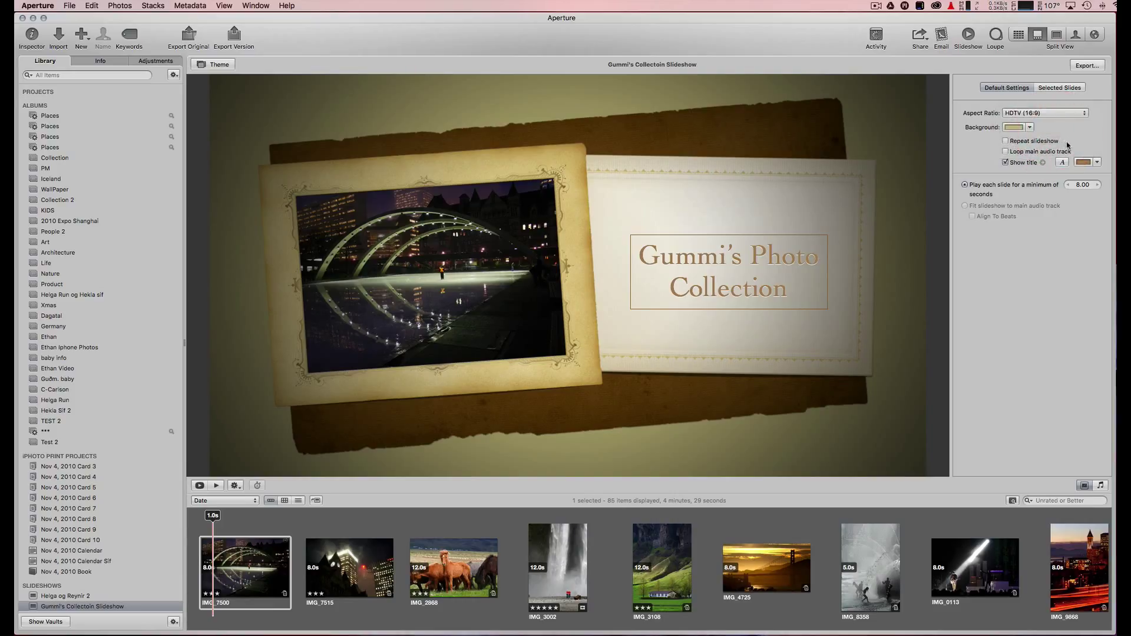
click(1063, 89)
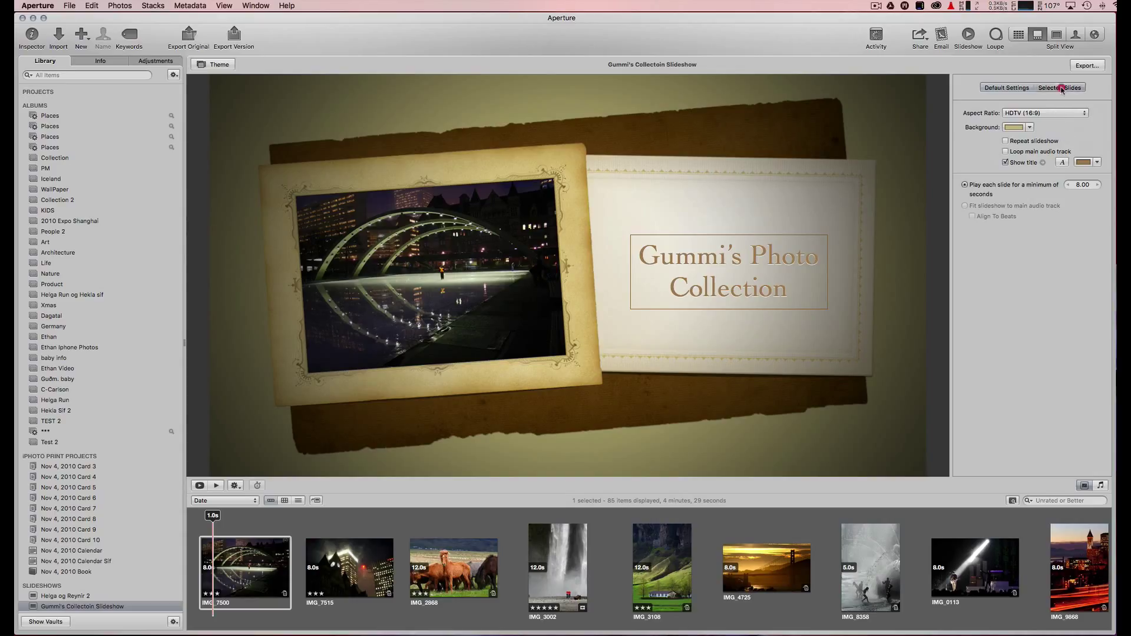
click(1009, 87)
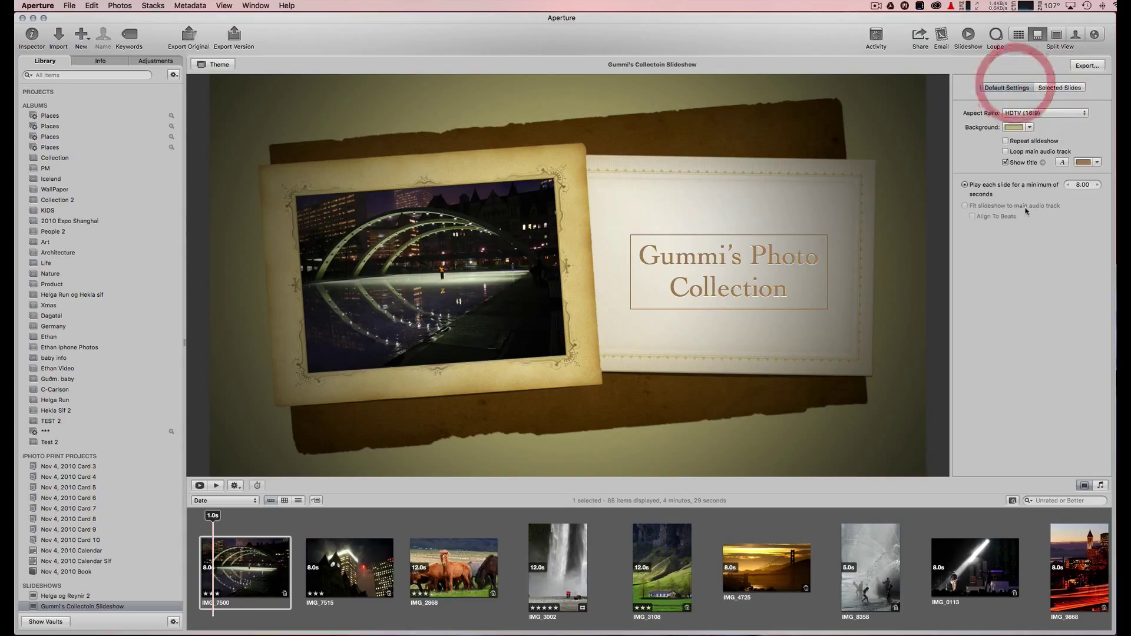
click(1097, 187)
click(1097, 187)
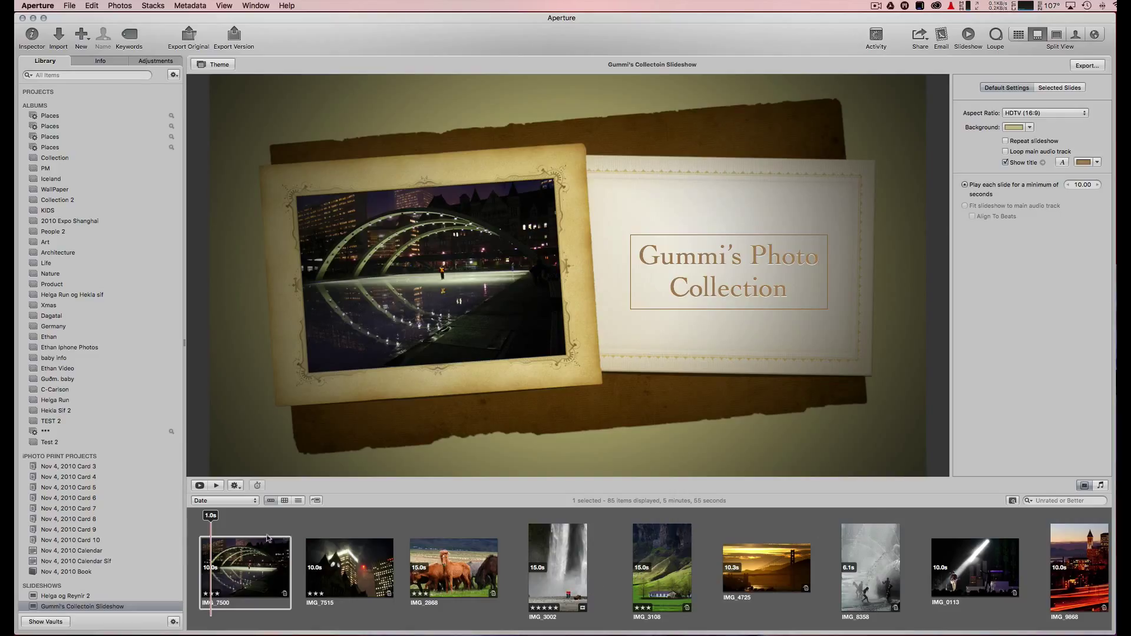
drag(267, 537, 550, 568)
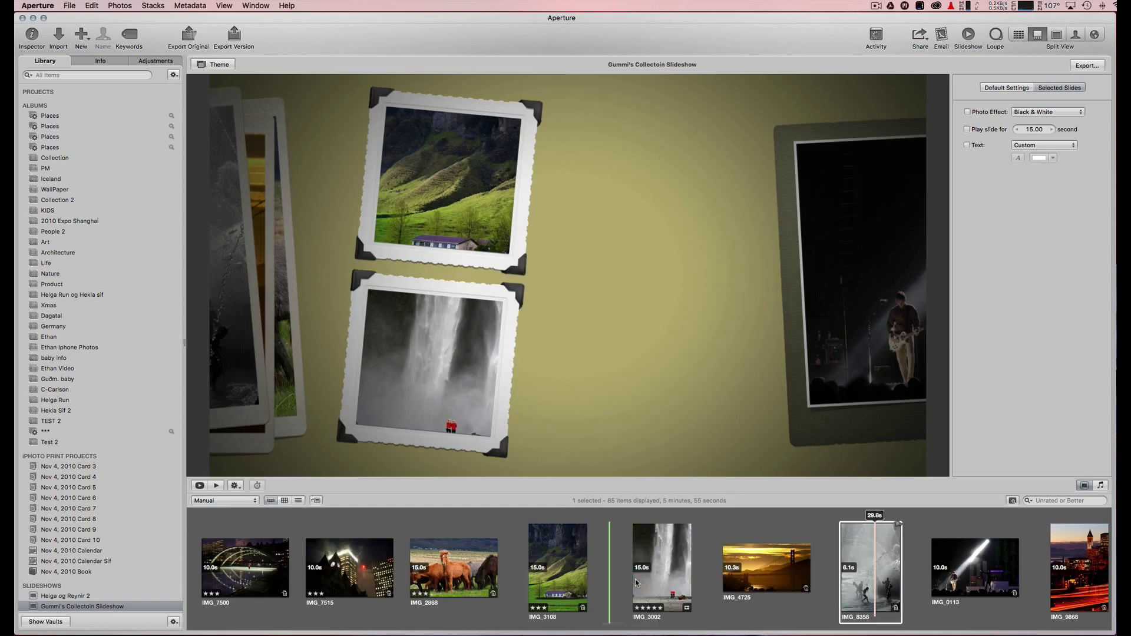
Step: Move the waterfall slide IMG_3002 later in the filmstrip, after IMG_8358
drag(636, 584, 788, 575)
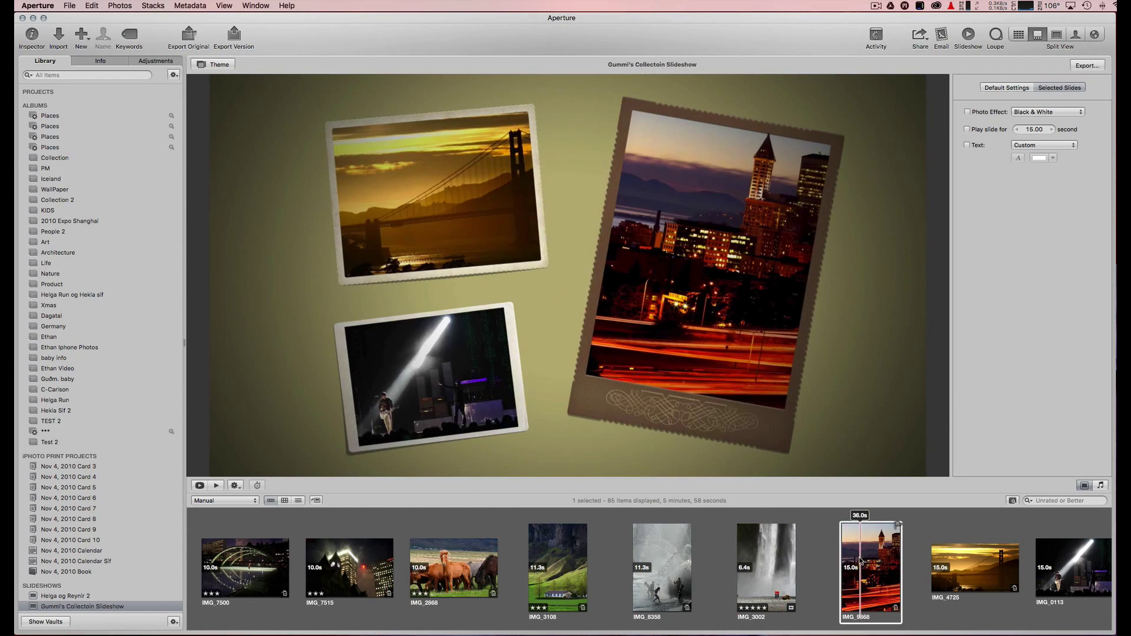
scroll(860, 563, right, 5)
Step: Caption the Golden Gate sunset slide IMG_4725 with 'Golden gate'
click(518, 569)
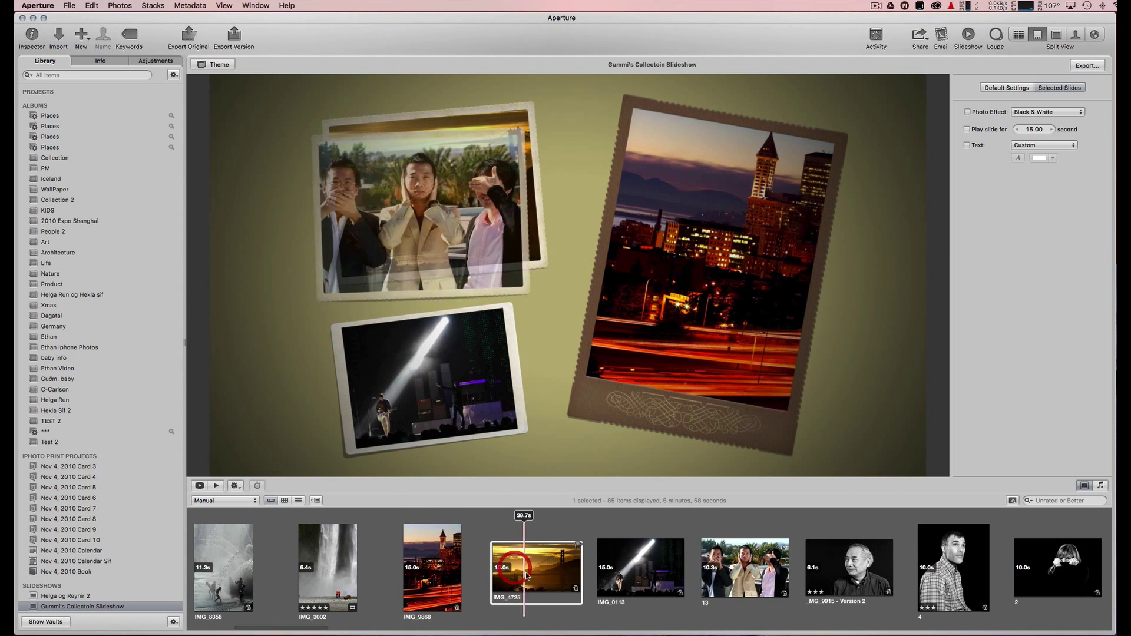
click(967, 145)
double_click(661, 264)
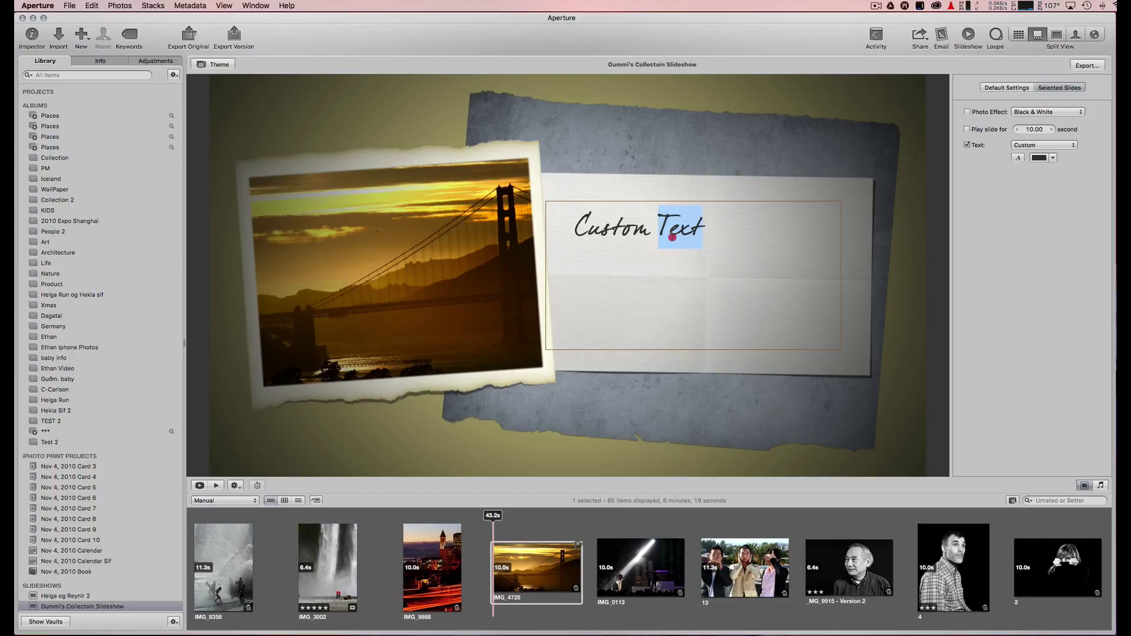
triple_click(672, 237)
text(Gol)
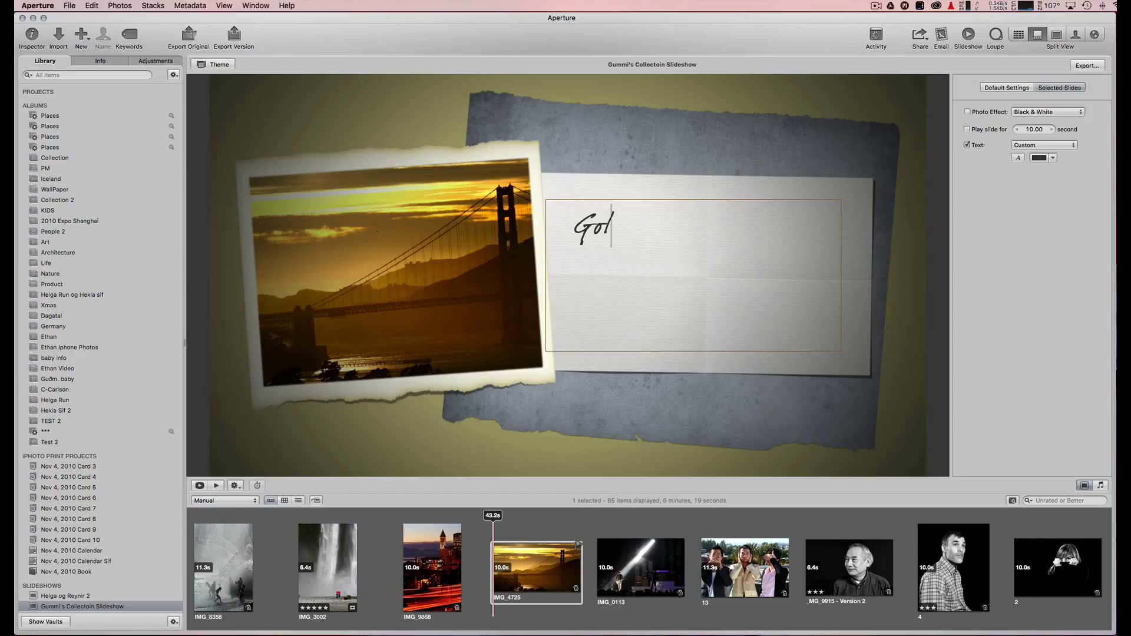
text(den gate)
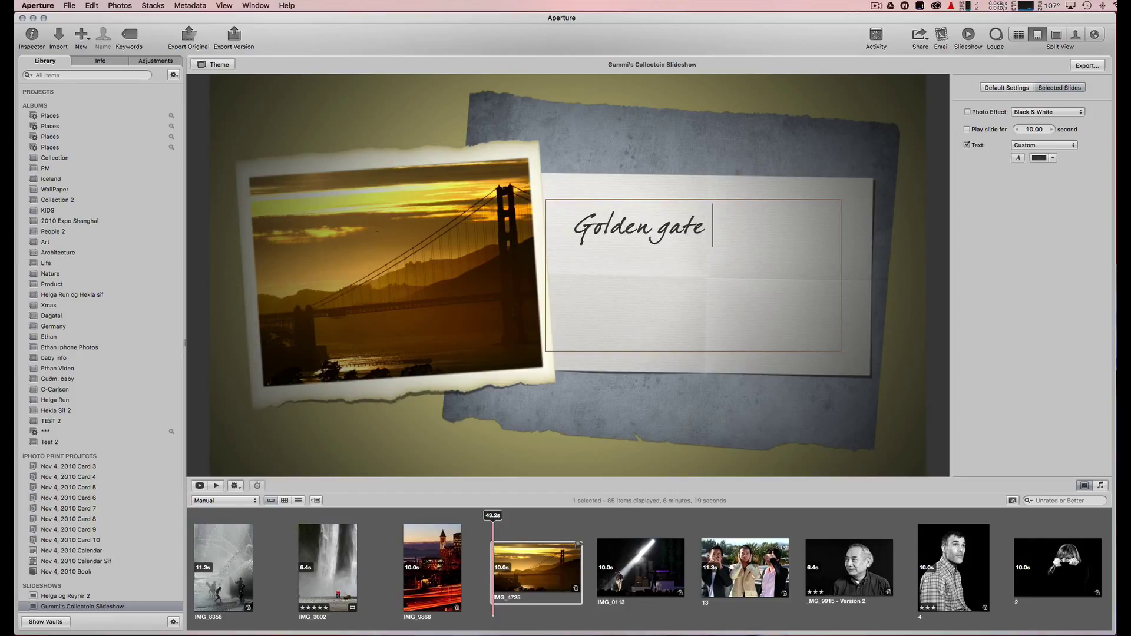
Step: Caption the concert slide with 'Third Day'
click(664, 570)
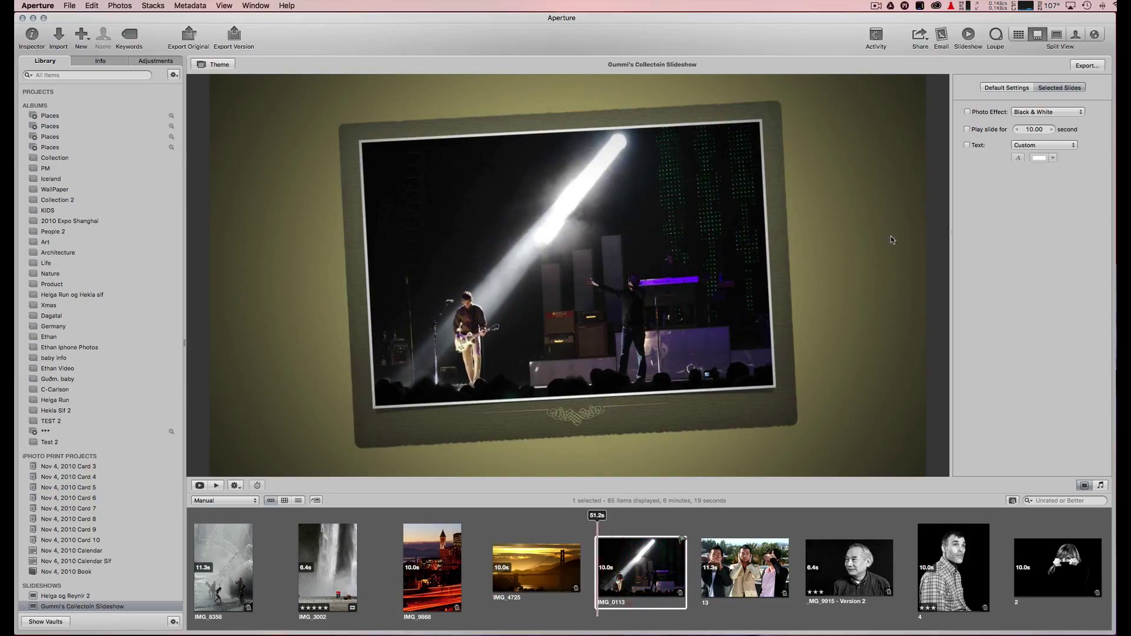
click(967, 145)
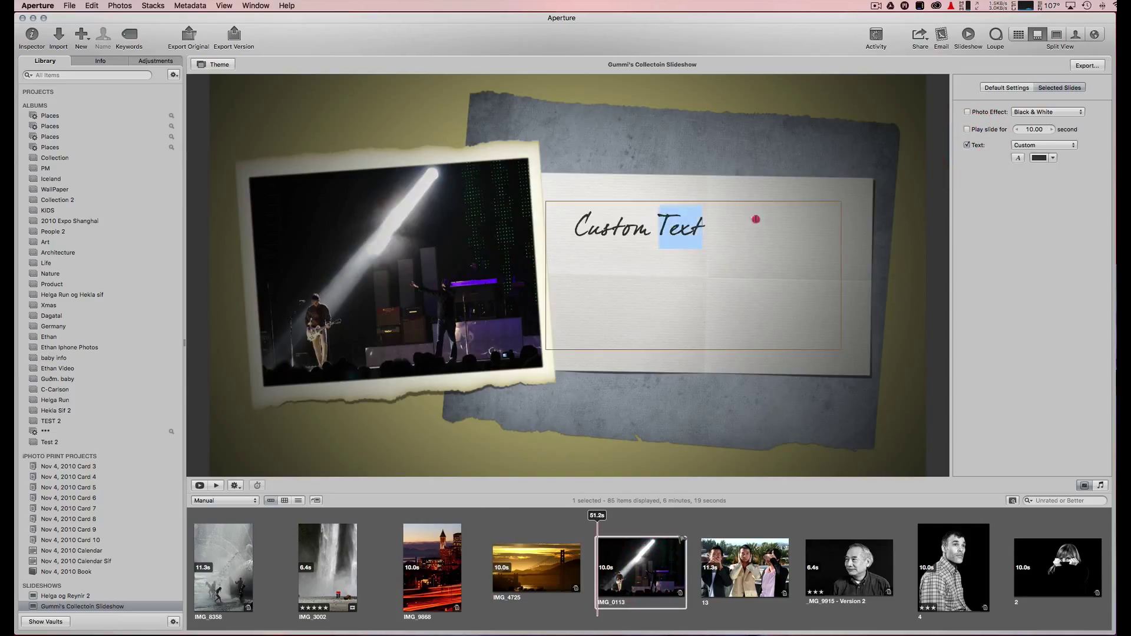
triple_click(756, 219)
text(Third)
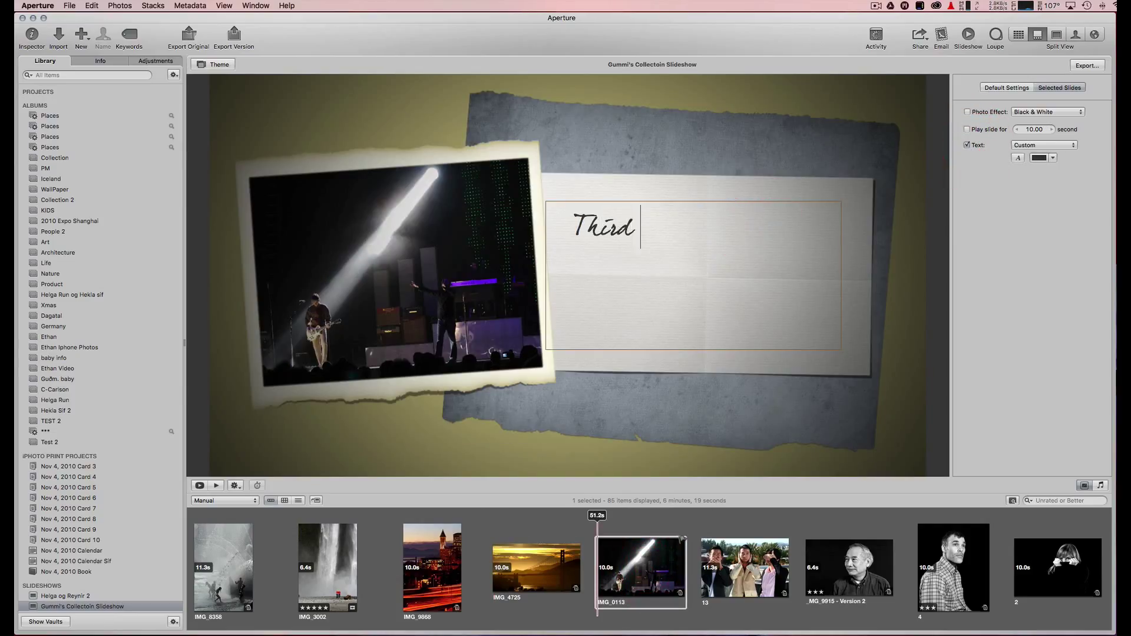
text( Day)
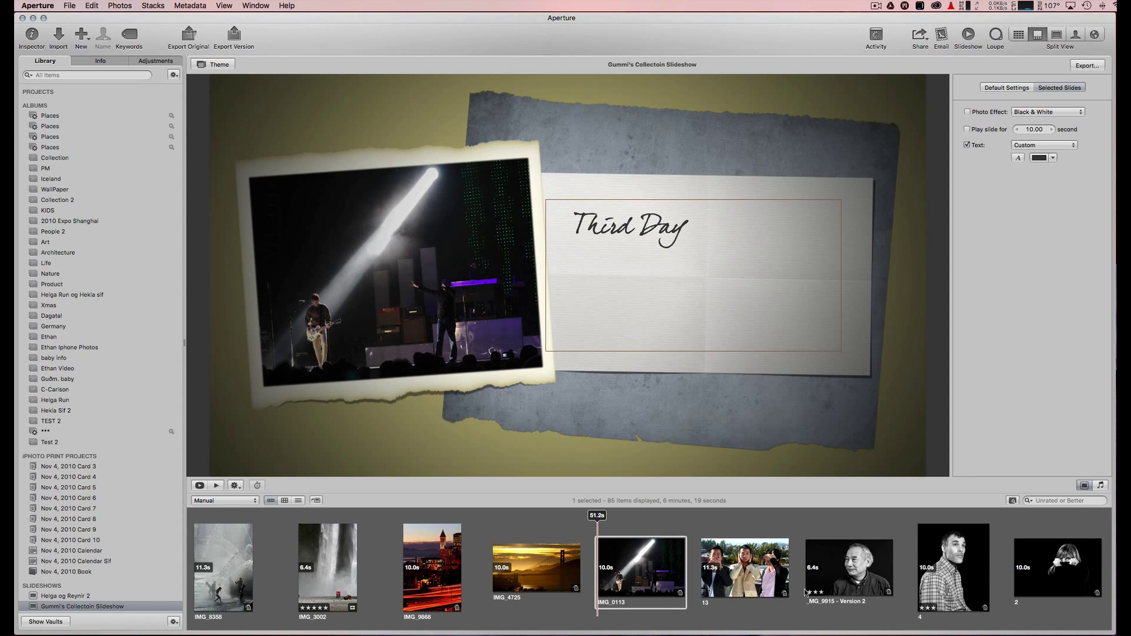
Step: Give the baby slide IMG_2487 a custom caption naming the child
scroll(803, 592, right, 10)
click(616, 580)
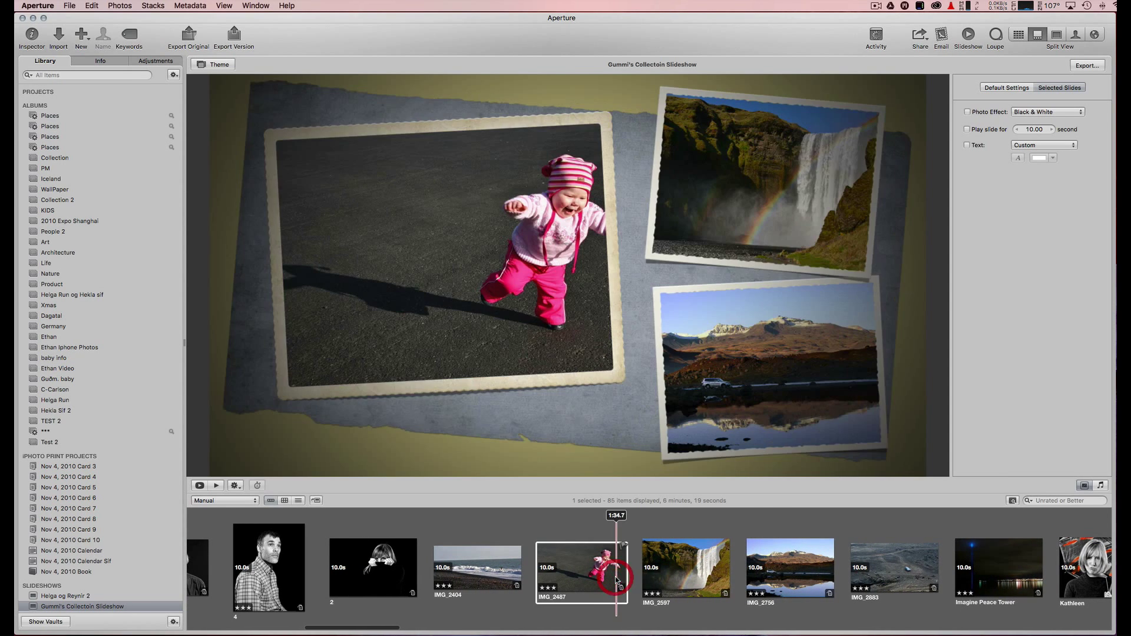
click(967, 145)
click(676, 241)
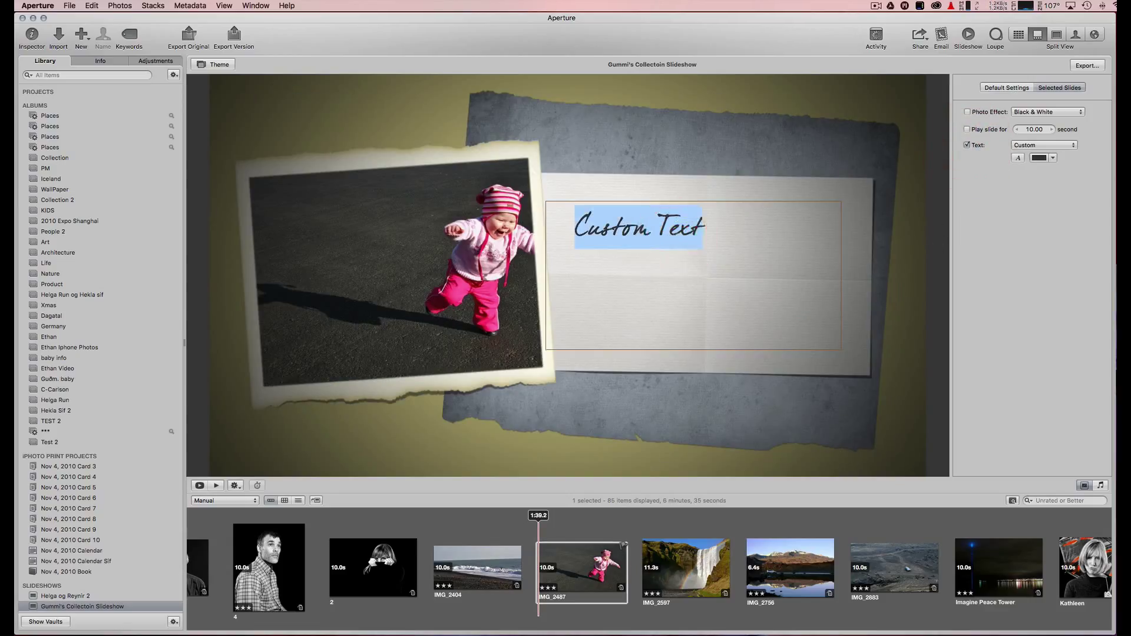
text(Hekla Sif's First Steps)
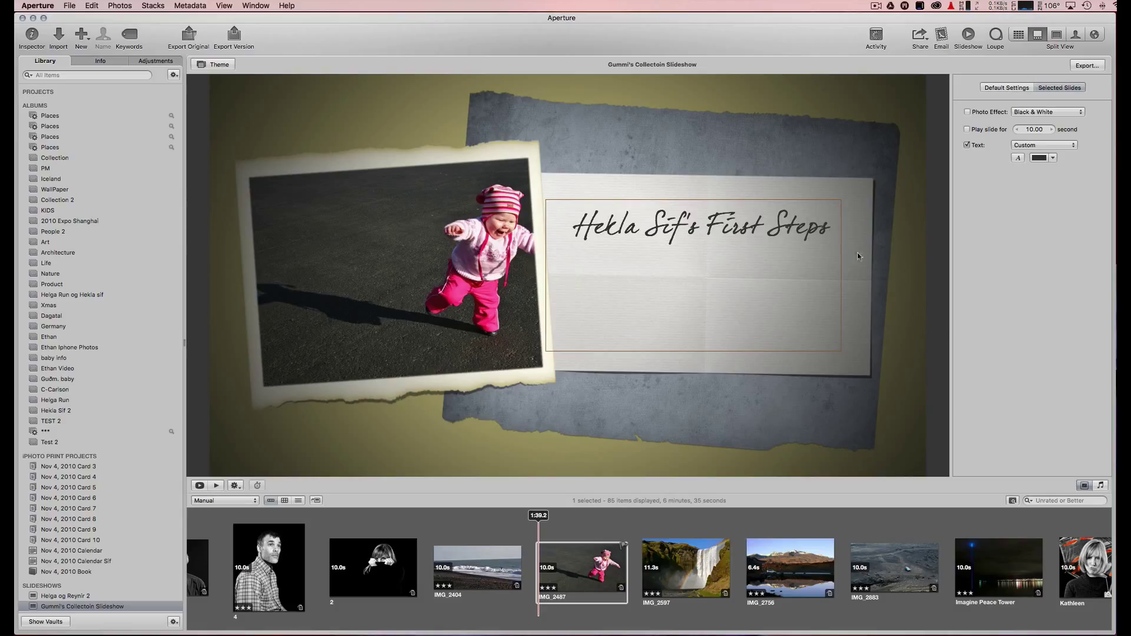
Step: Finish the caption, then reposition and slightly shrink the baby photo within its frame
click(749, 132)
mouse_move(474, 258)
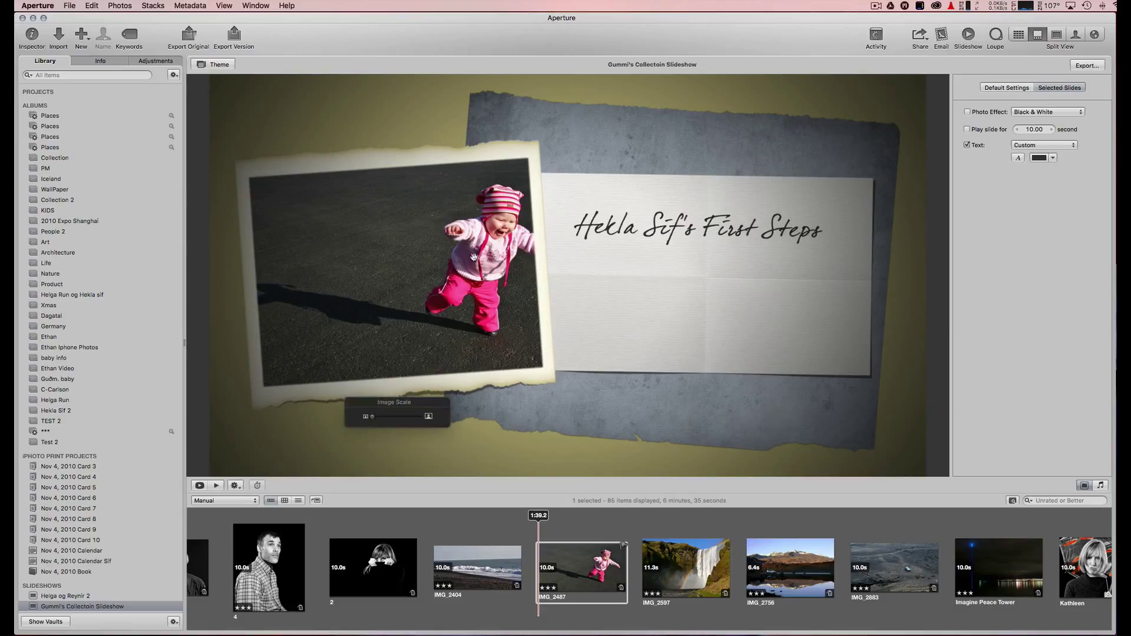
drag(450, 299, 379, 302)
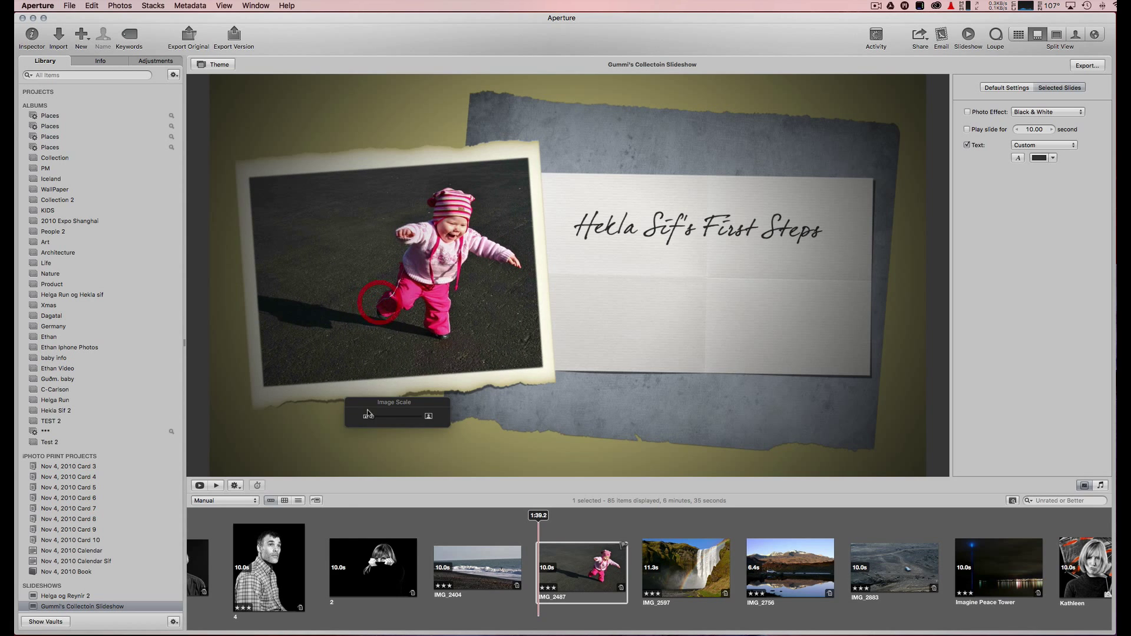
drag(374, 419, 366, 420)
drag(406, 263, 392, 289)
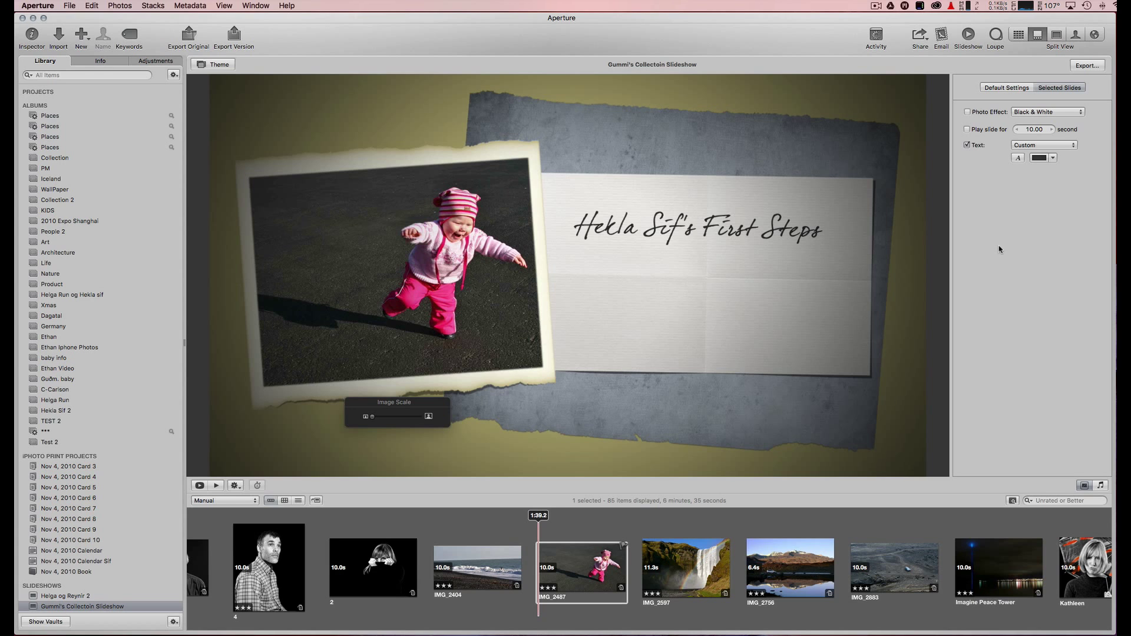
Step: On the next slide, enlarge and shift the mountain photo and pan the waterfall photo left
key(Right)
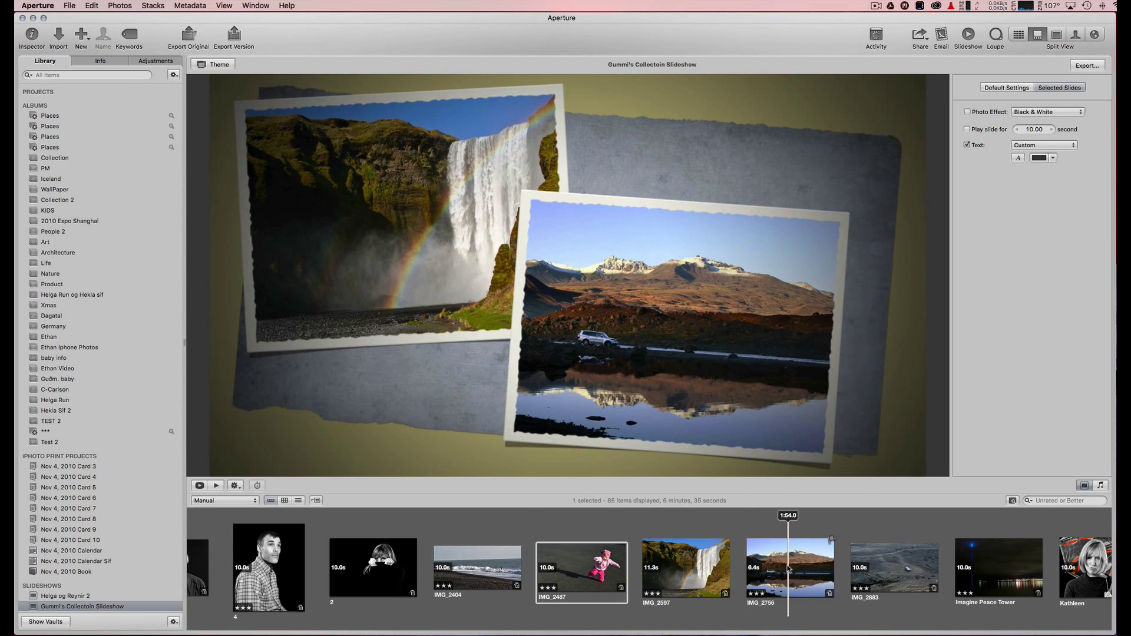
click(633, 336)
drag(642, 460, 647, 457)
drag(671, 368, 669, 353)
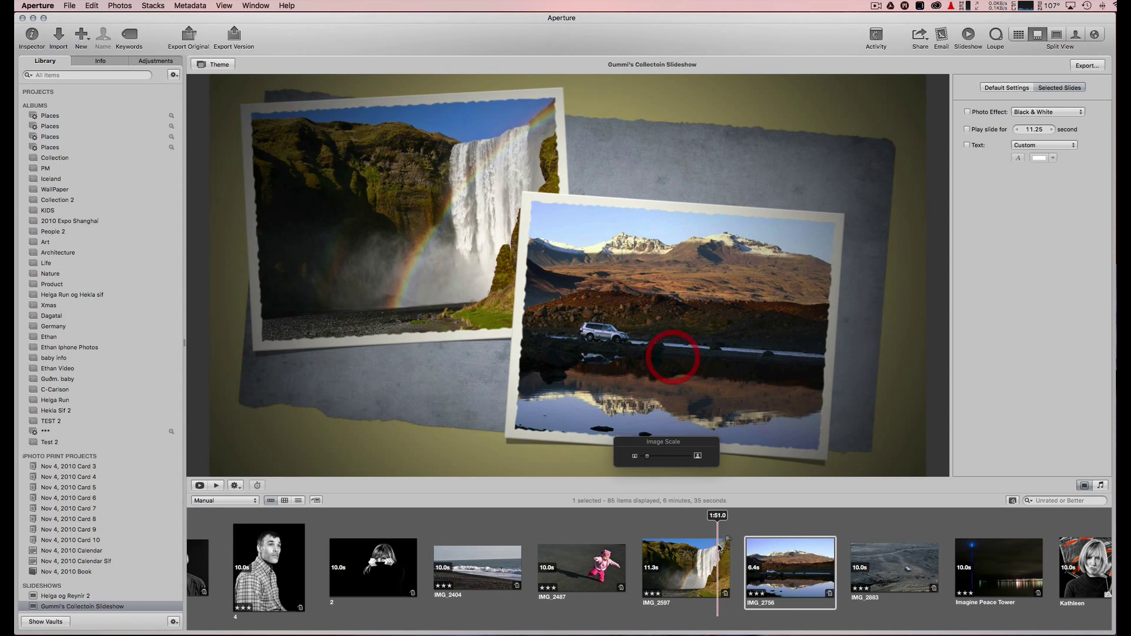
click(488, 252)
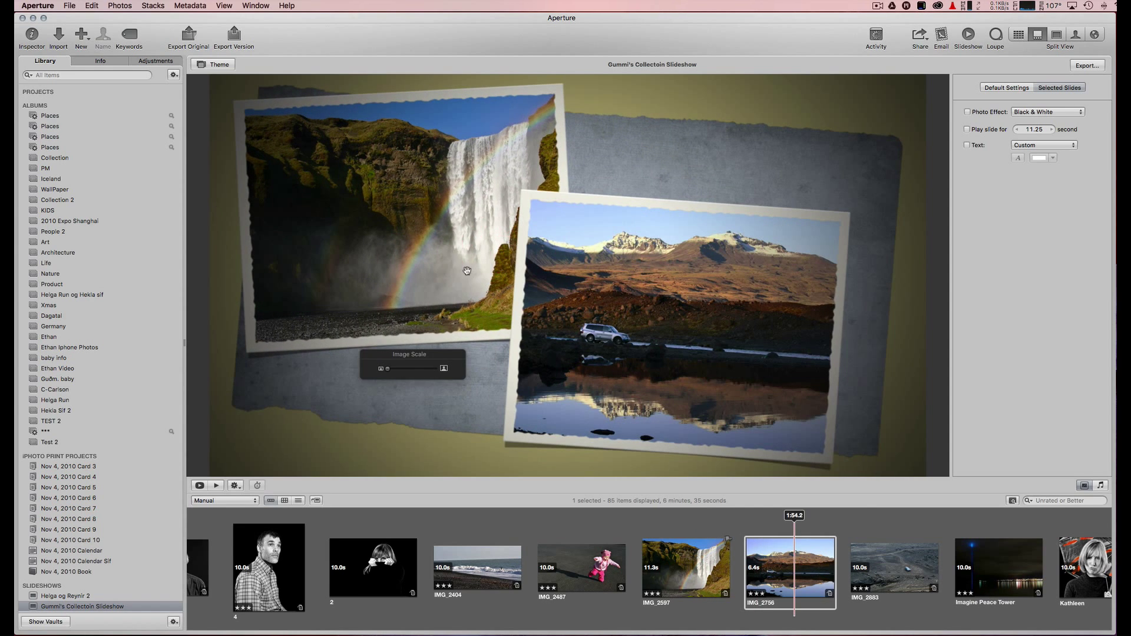
drag(488, 253, 430, 265)
click(430, 264)
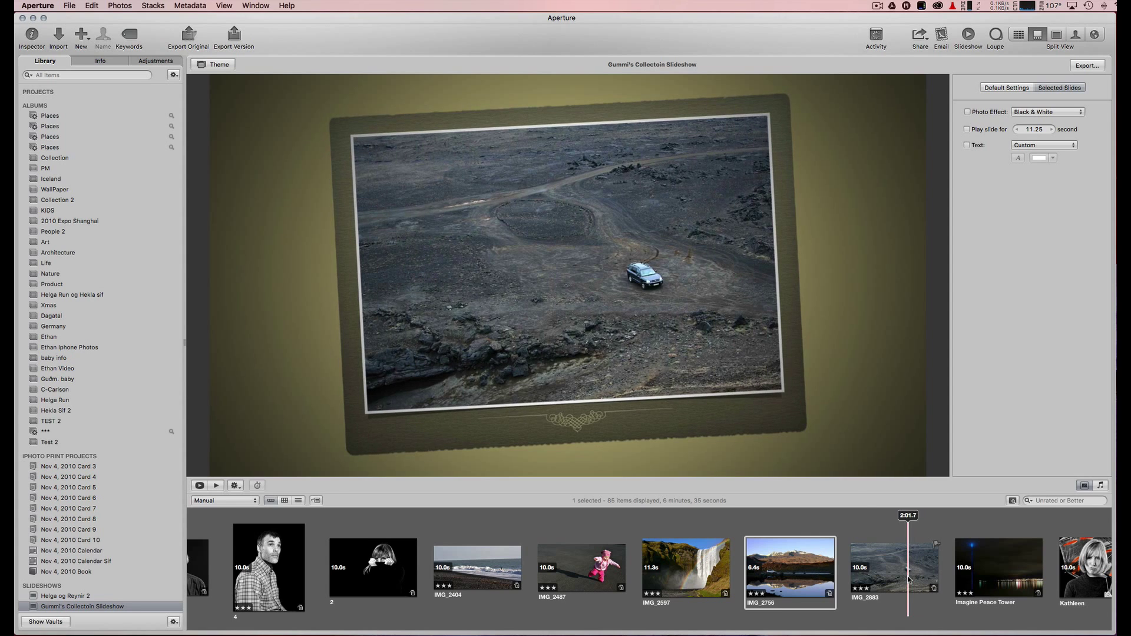
Step: Rescale the dirt-track car photo on the IMG_2883 slide
click(909, 581)
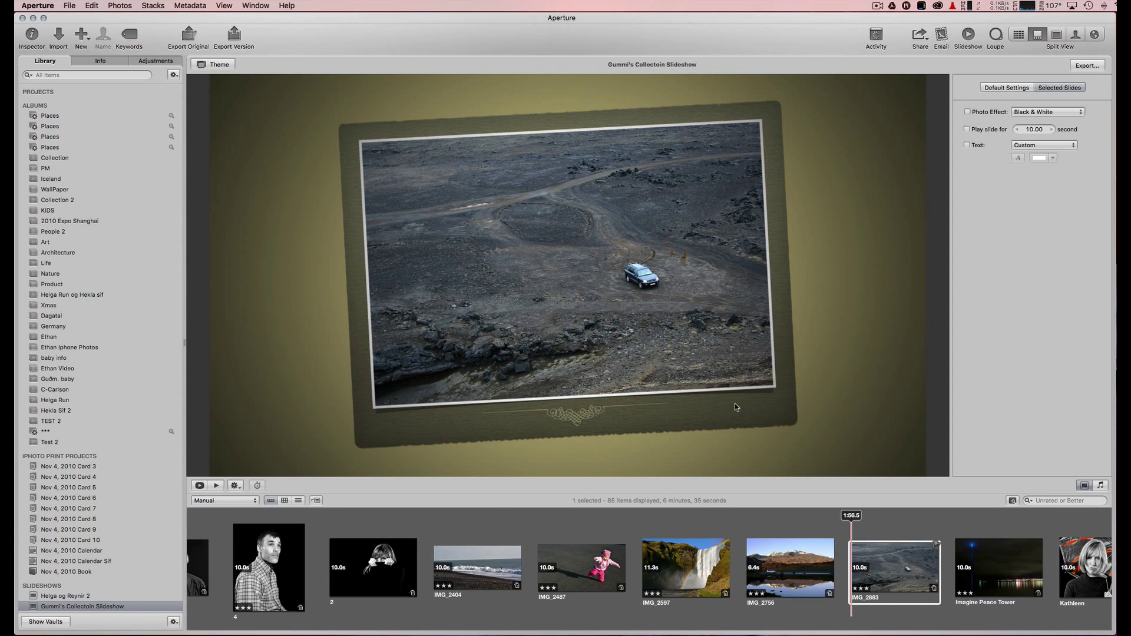
click(667, 324)
drag(555, 444, 580, 443)
scroll(904, 528, right, 5)
Step: Enable a text caption on the IMG_7697 frozen waterfall slide and start typing the custom caption
scroll(904, 528, right, 2)
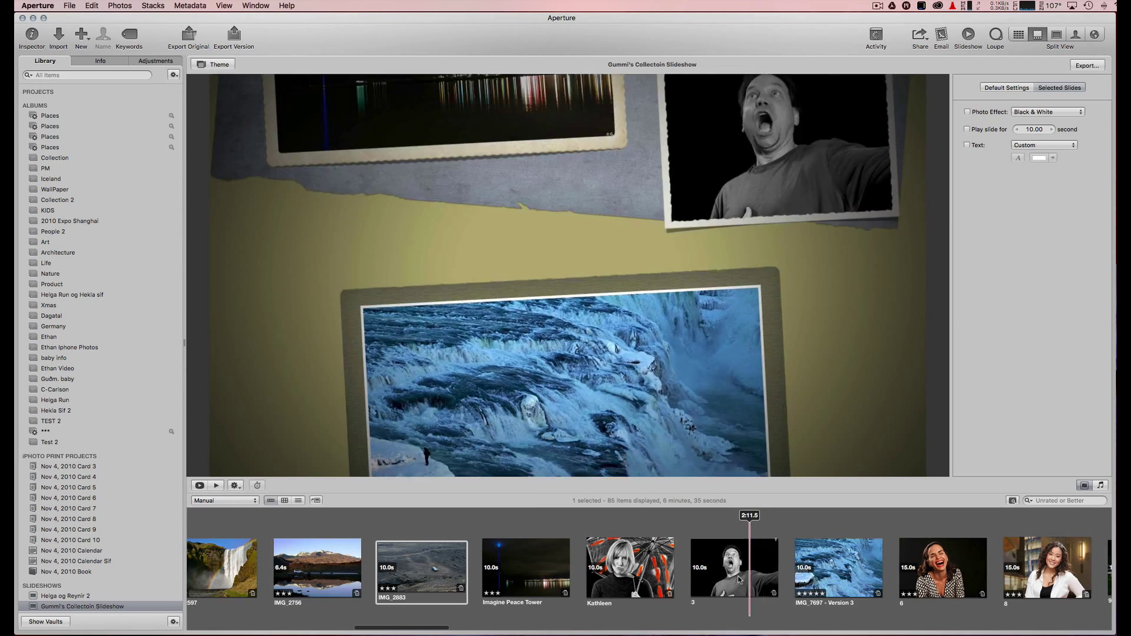
click(732, 568)
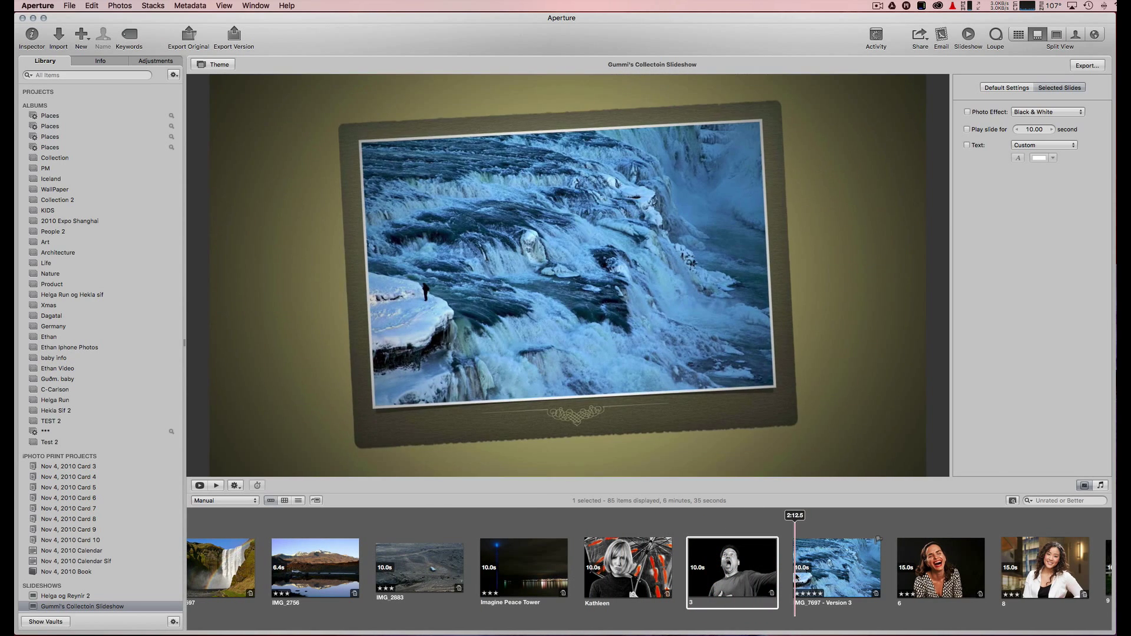
click(840, 573)
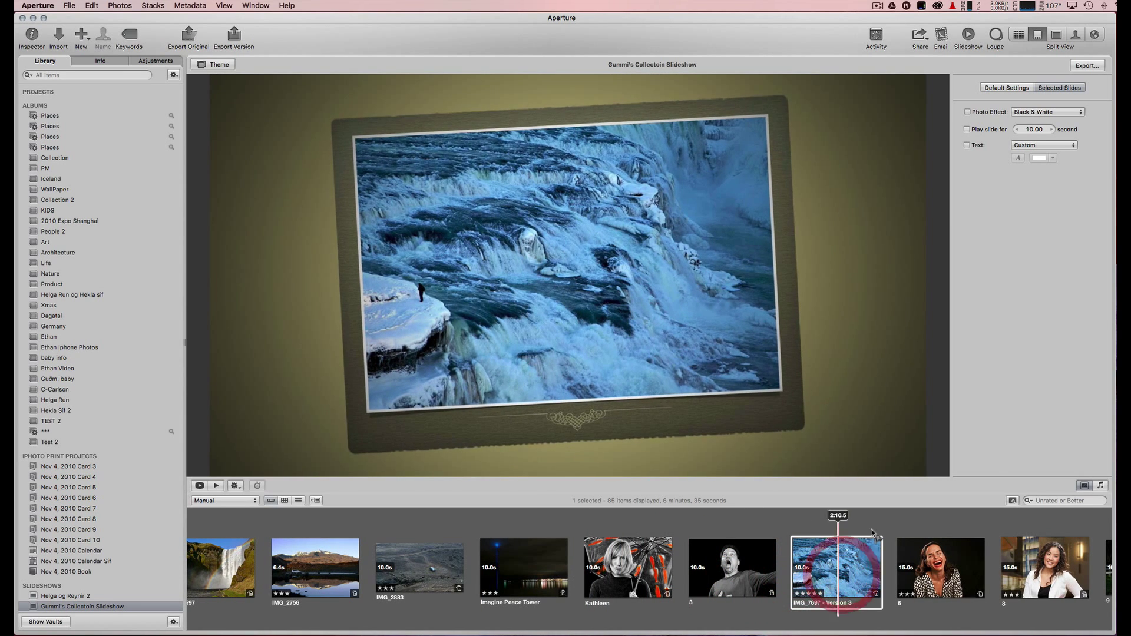
click(967, 146)
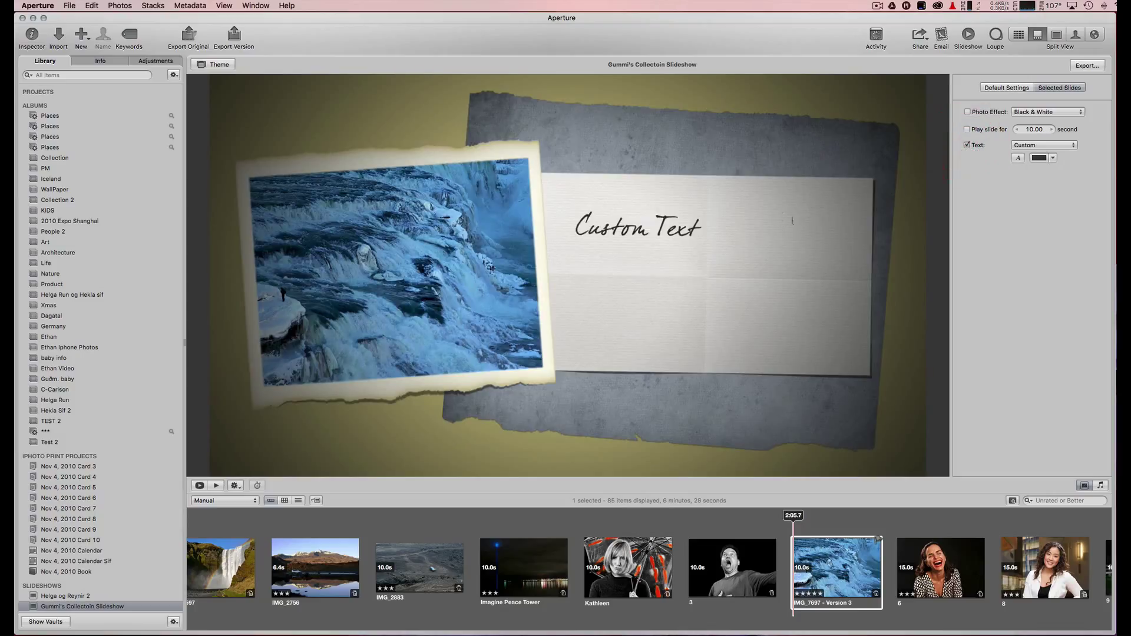
triple_click(756, 210)
text(Gullfoss in ICE)
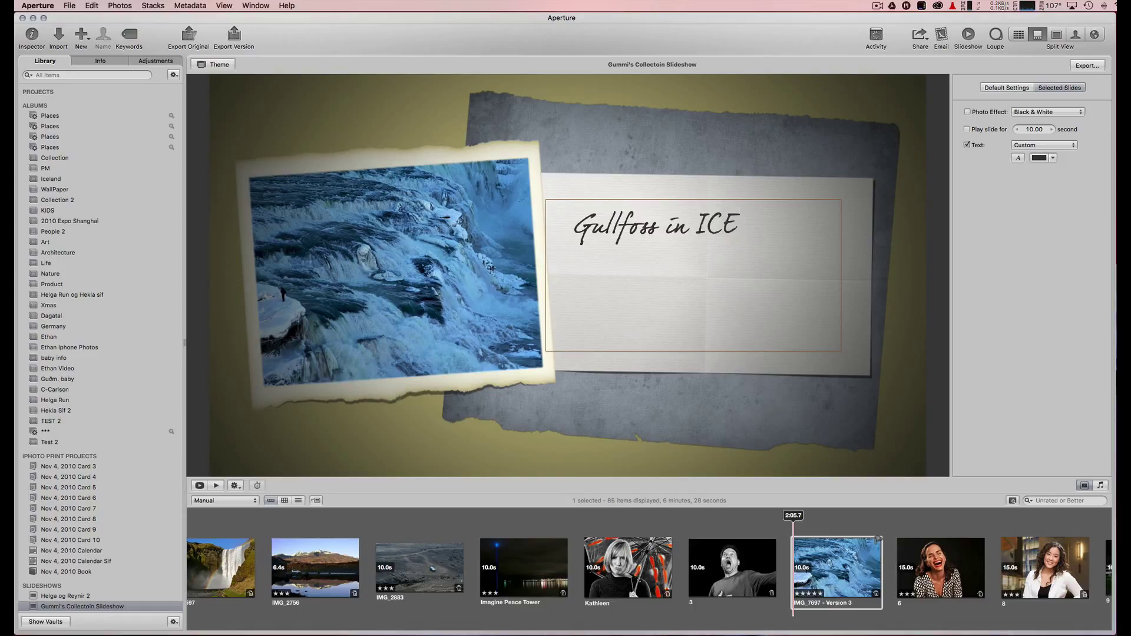
click(851, 268)
Step: Try the version-name caption source, then revert to Custom and retype the caption as Gullfoss in ICE
click(662, 253)
click(1070, 146)
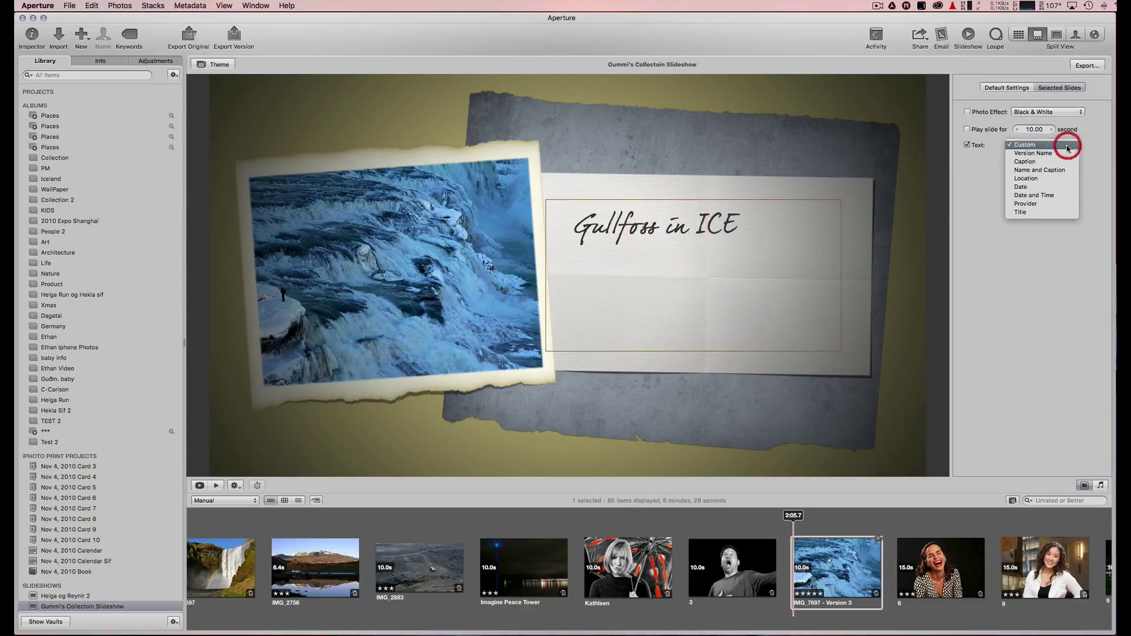
click(1058, 171)
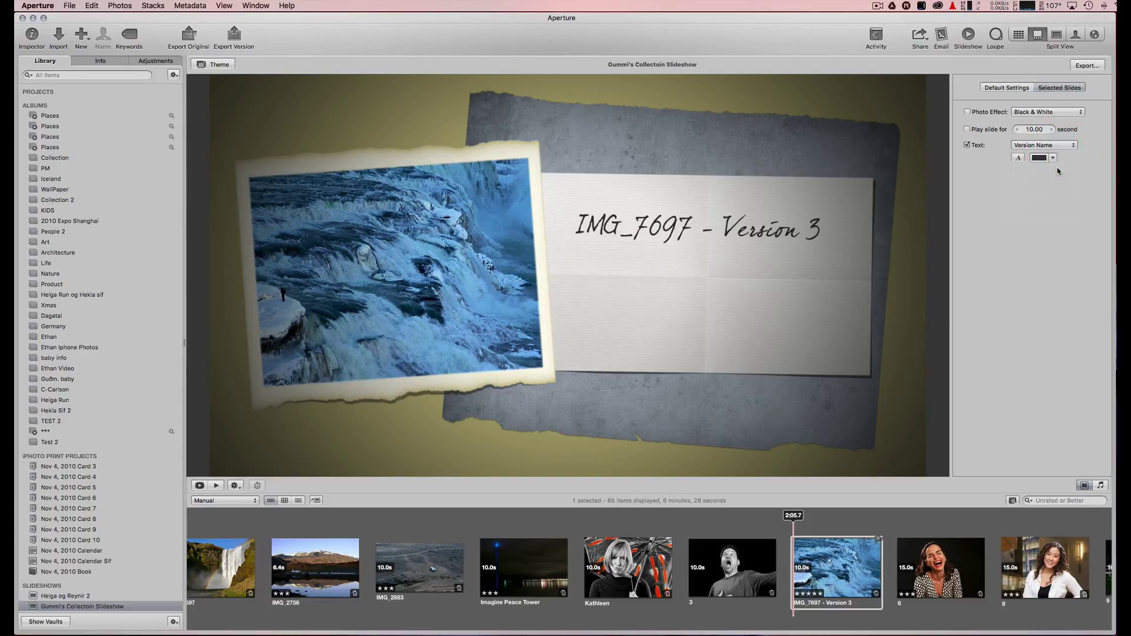
double_click(769, 227)
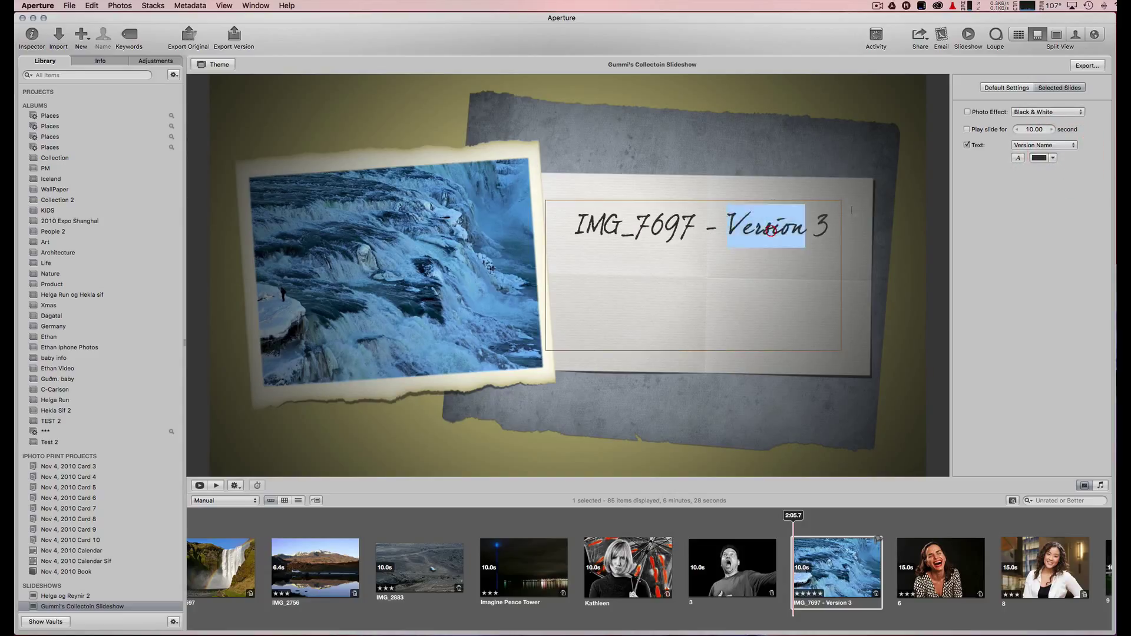
click(1045, 145)
click(1036, 136)
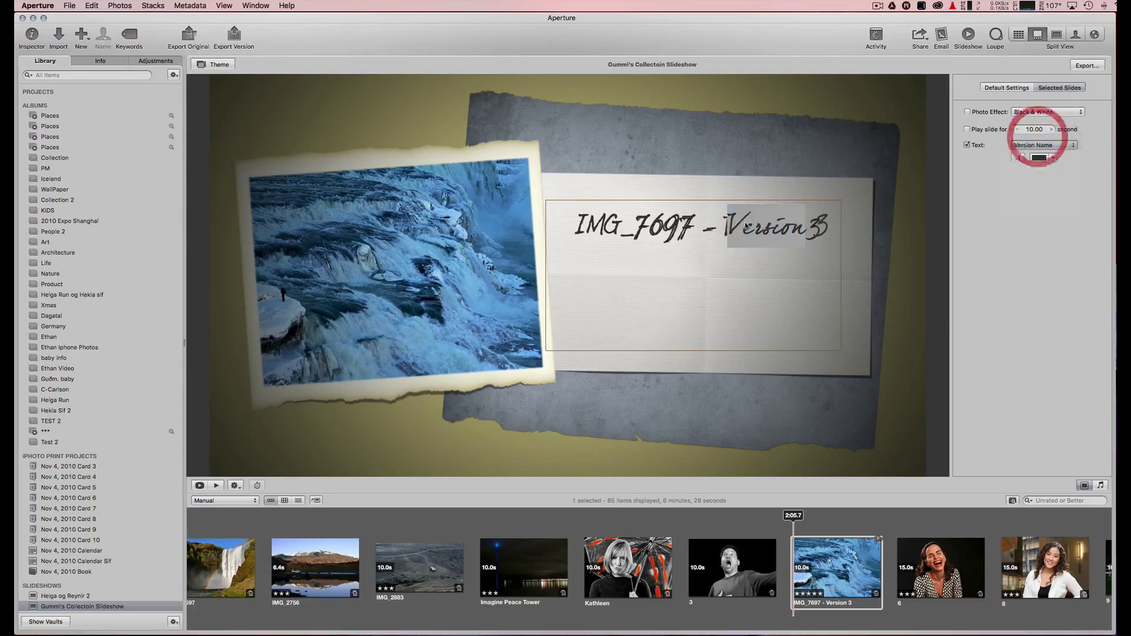
double_click(694, 237)
text(Gullfoss in ICE)
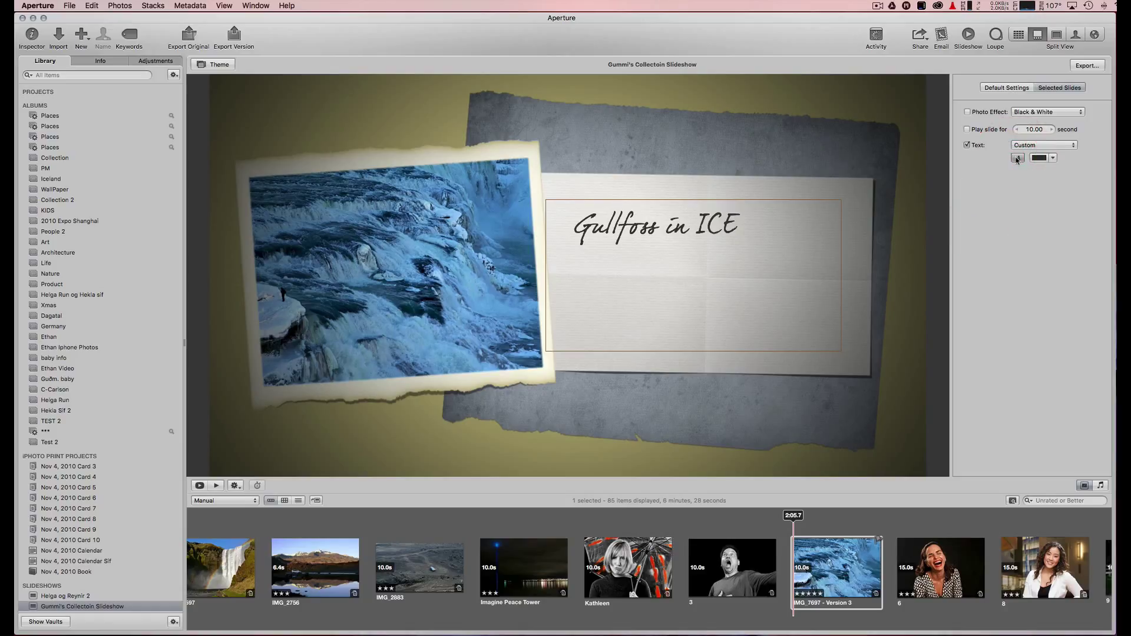
Step: Check the caption's font settings, move the Gullfoss in ICE text box lower, and start the preview
click(992, 179)
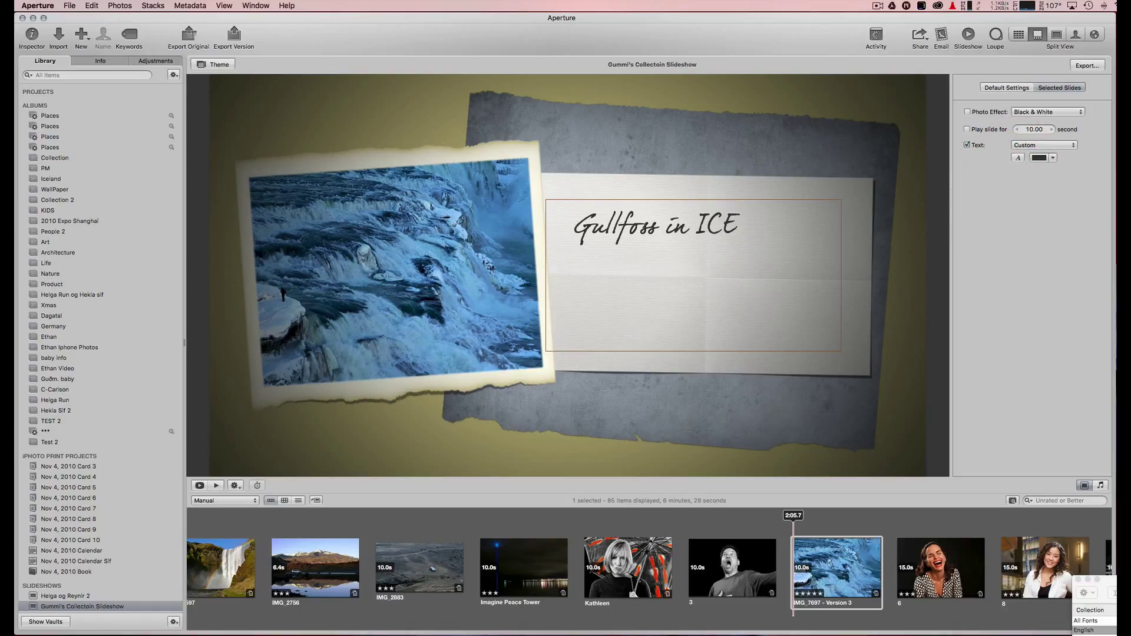
click(1050, 260)
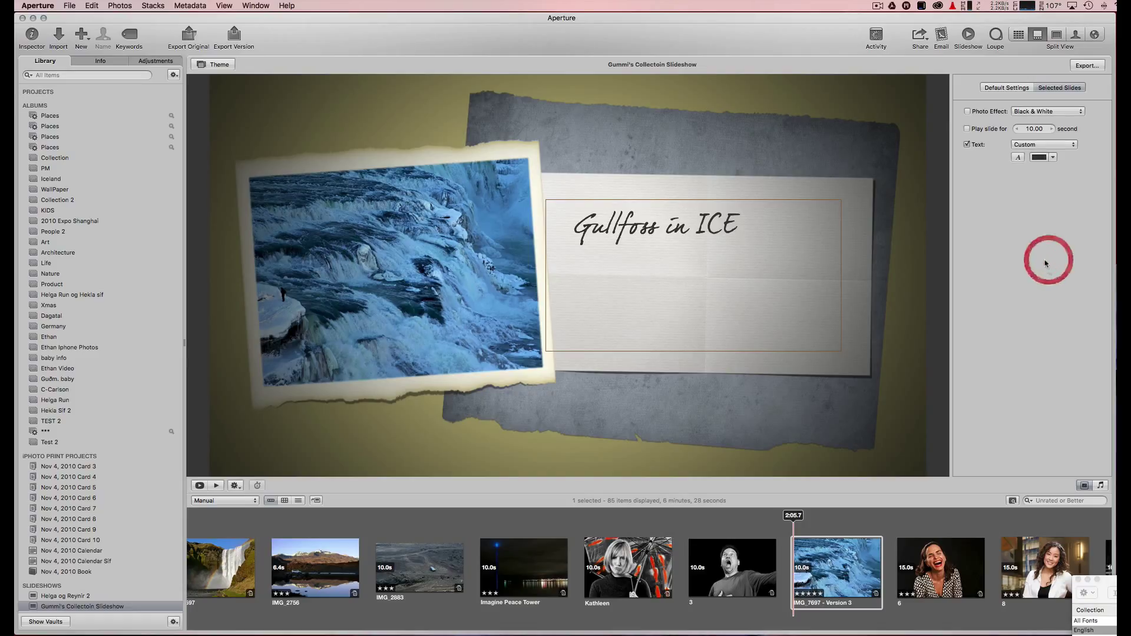
click(1078, 580)
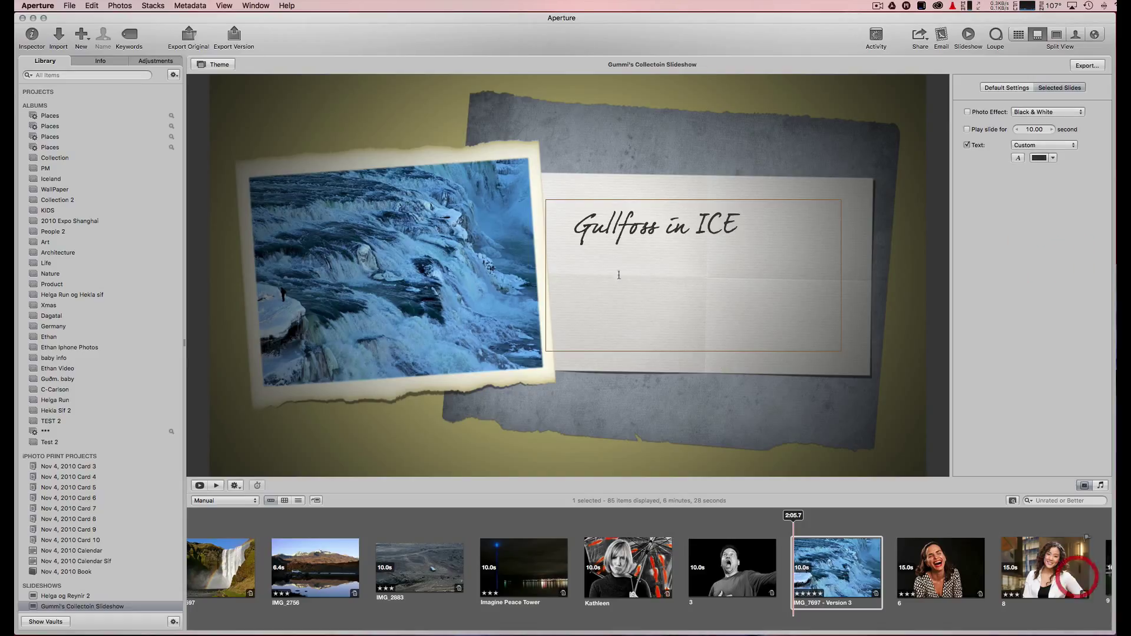
click(609, 234)
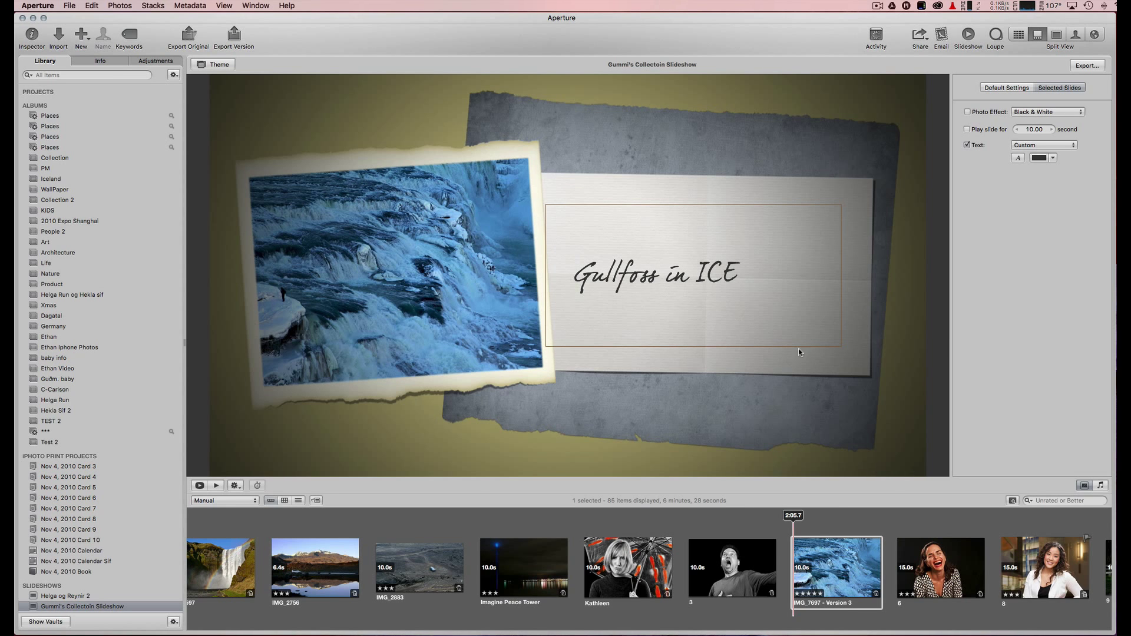
click(690, 400)
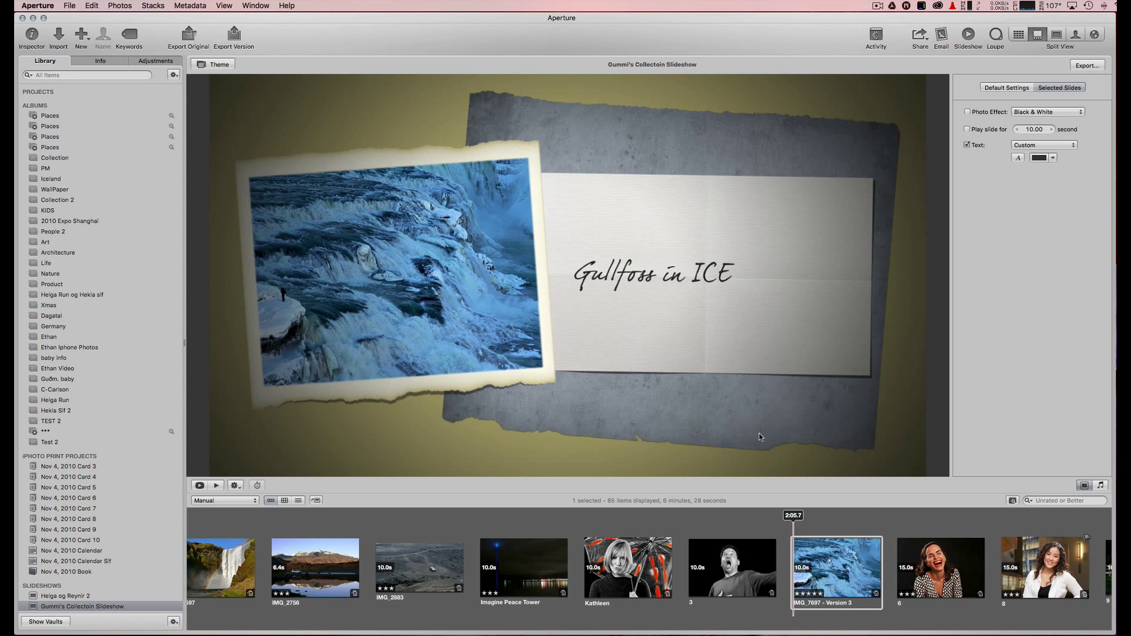
key(space)
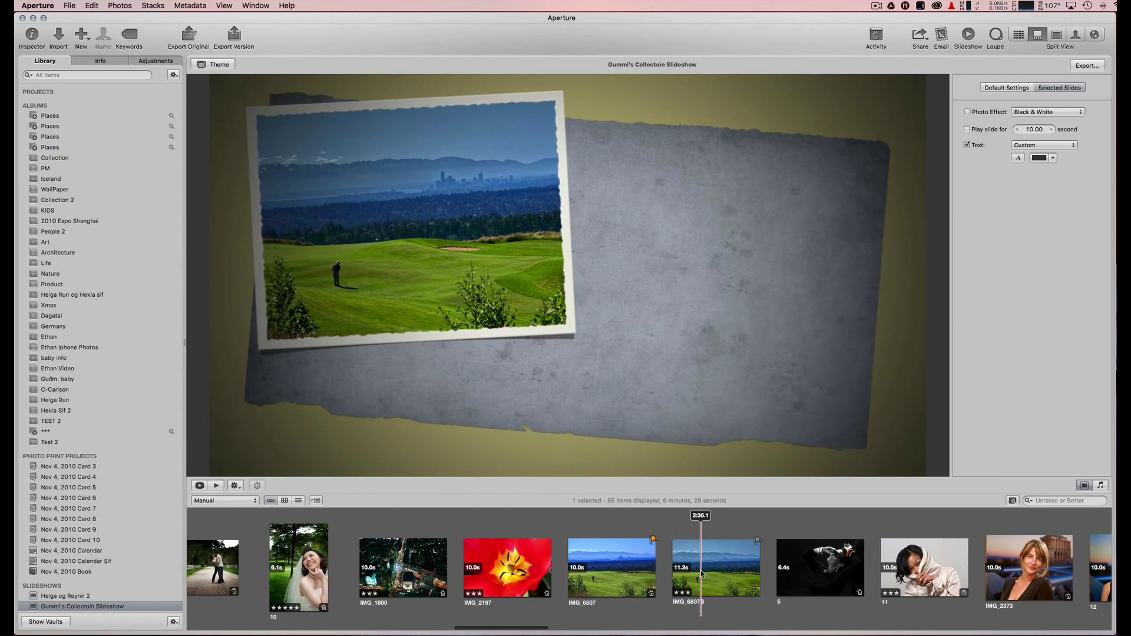
Step: Stop the preview on IMG_6807B, delete that duplicate golf slide, and scrub ahead to IMG_1290
click(699, 571)
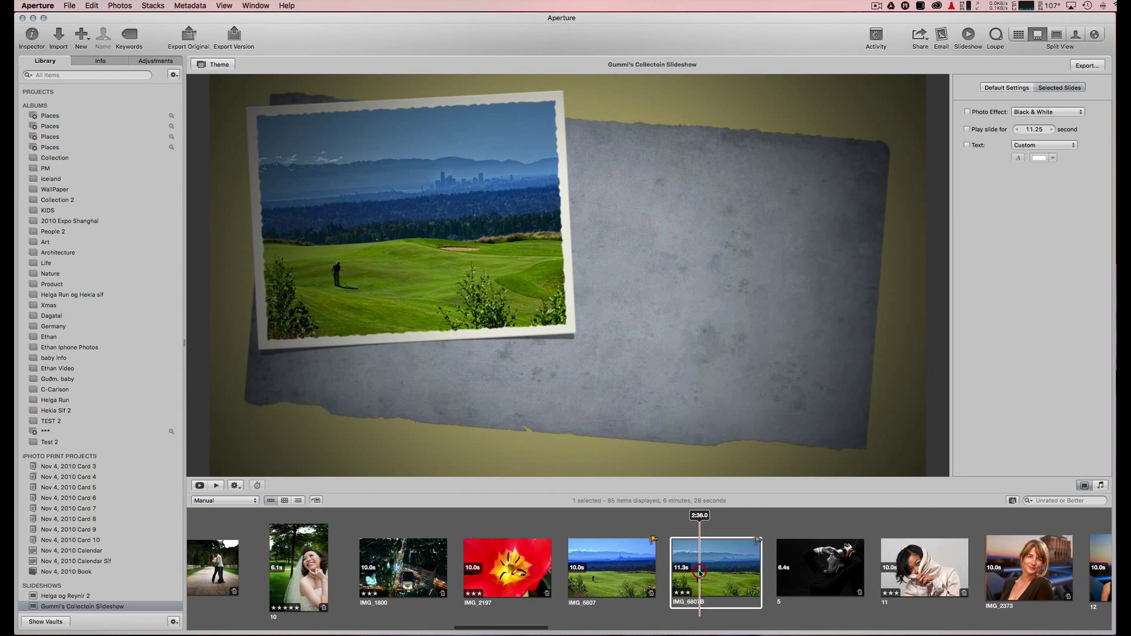
key(BackSpace)
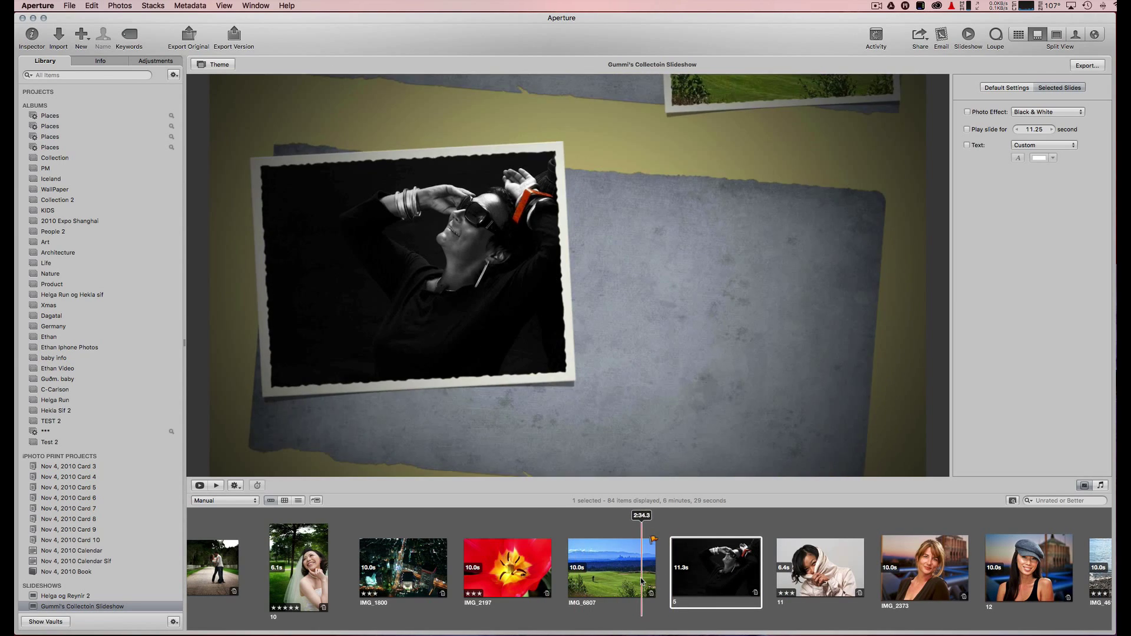
drag(642, 582, 775, 581)
click(847, 585)
Step: On IMG_1147, shift the large photo up-left and enlarge the top-left photo in its frame
click(774, 580)
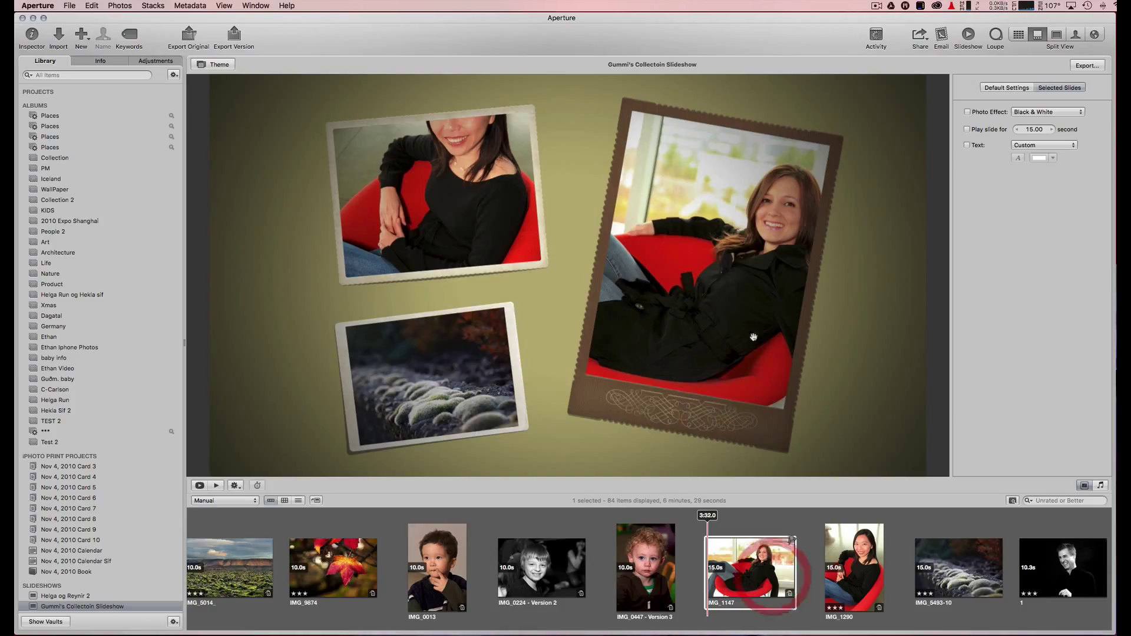
click(739, 298)
drag(738, 294, 678, 286)
mouse_move(483, 255)
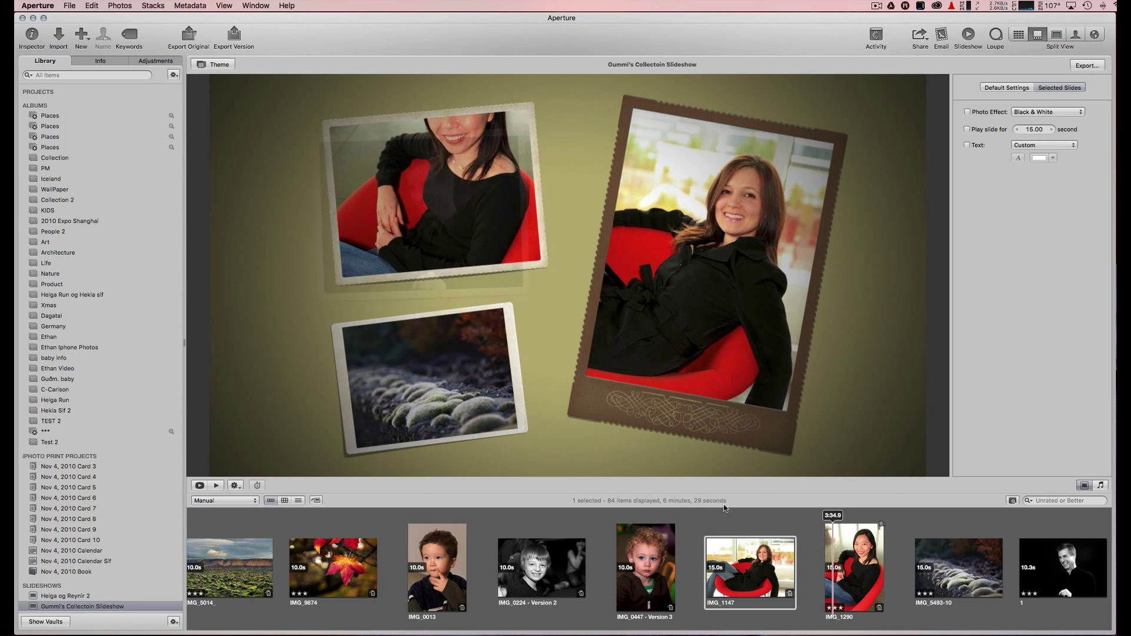
drag(395, 317, 415, 320)
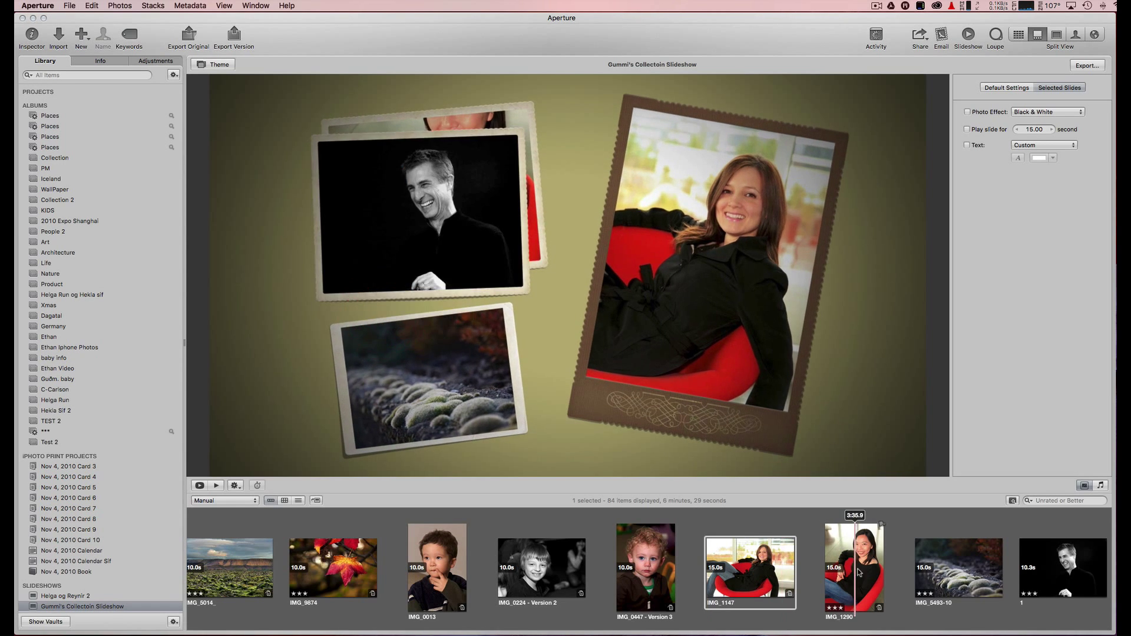
Step: Open the IMG_1290 red-chair portrait full size in the viewer
click(479, 214)
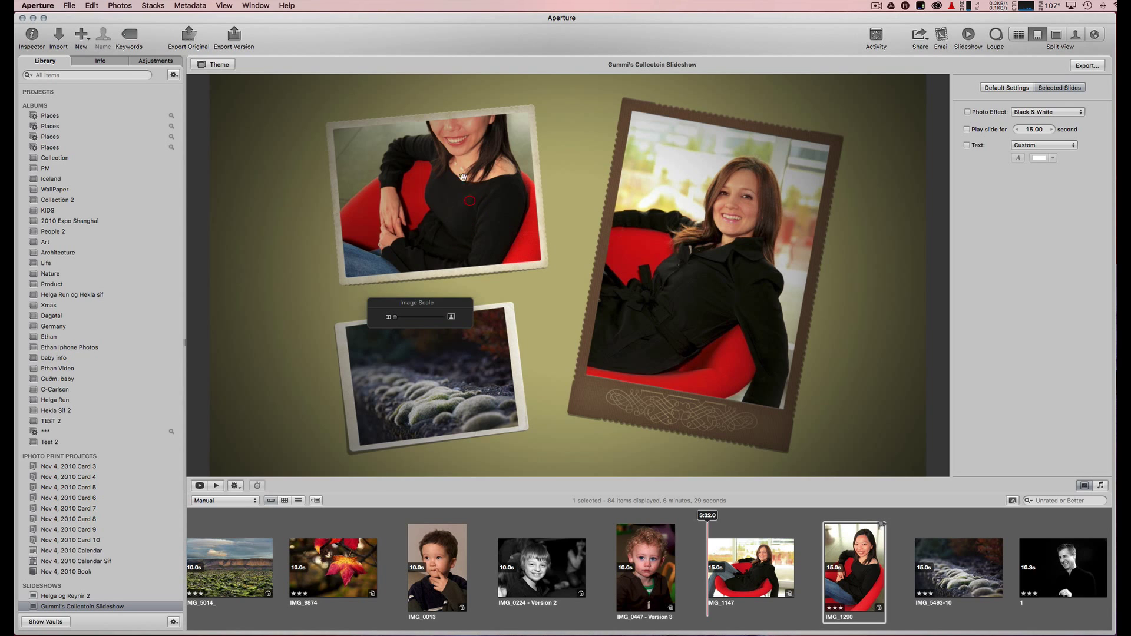
click(353, 313)
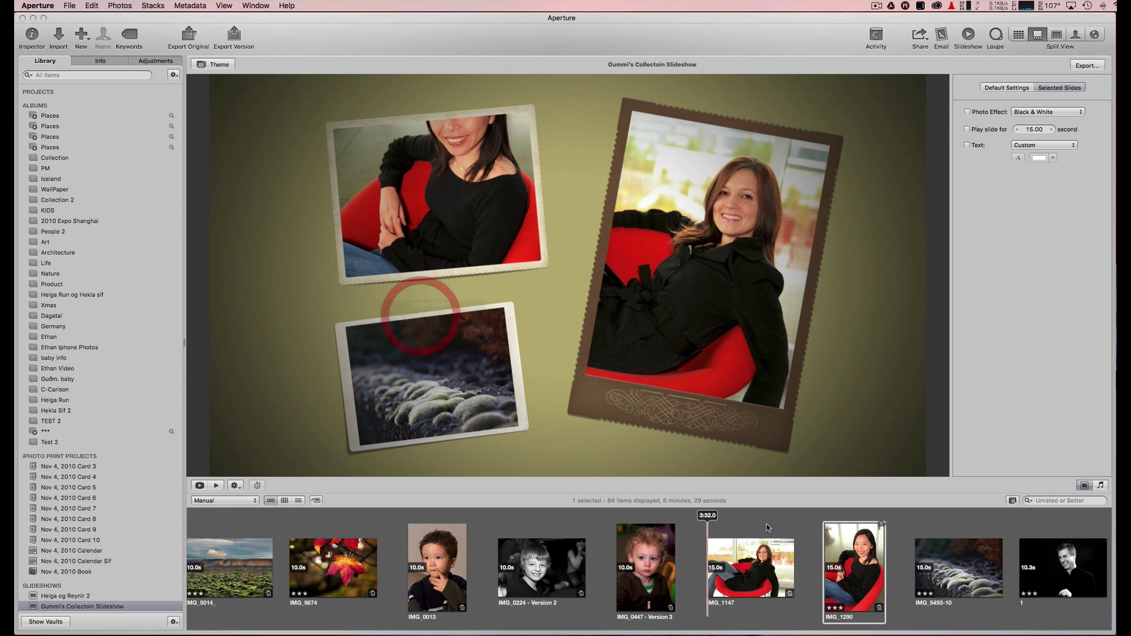
click(763, 546)
double_click(857, 561)
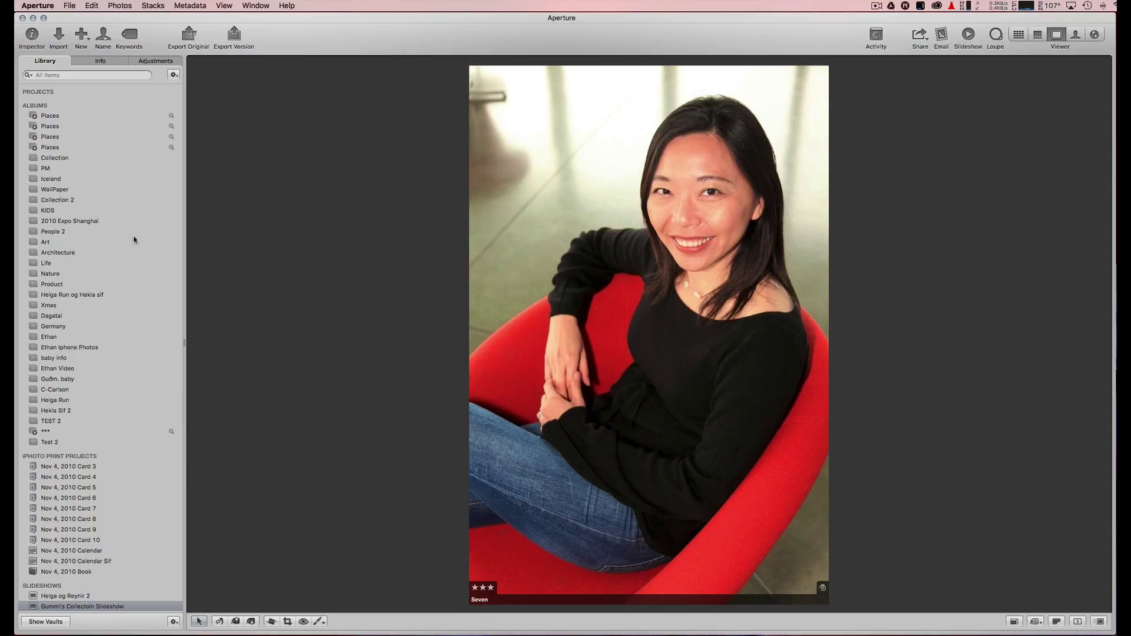
Step: Leave the photo viewer via the Places album and reopen Gummi's Collectoin Slideshow
click(59, 116)
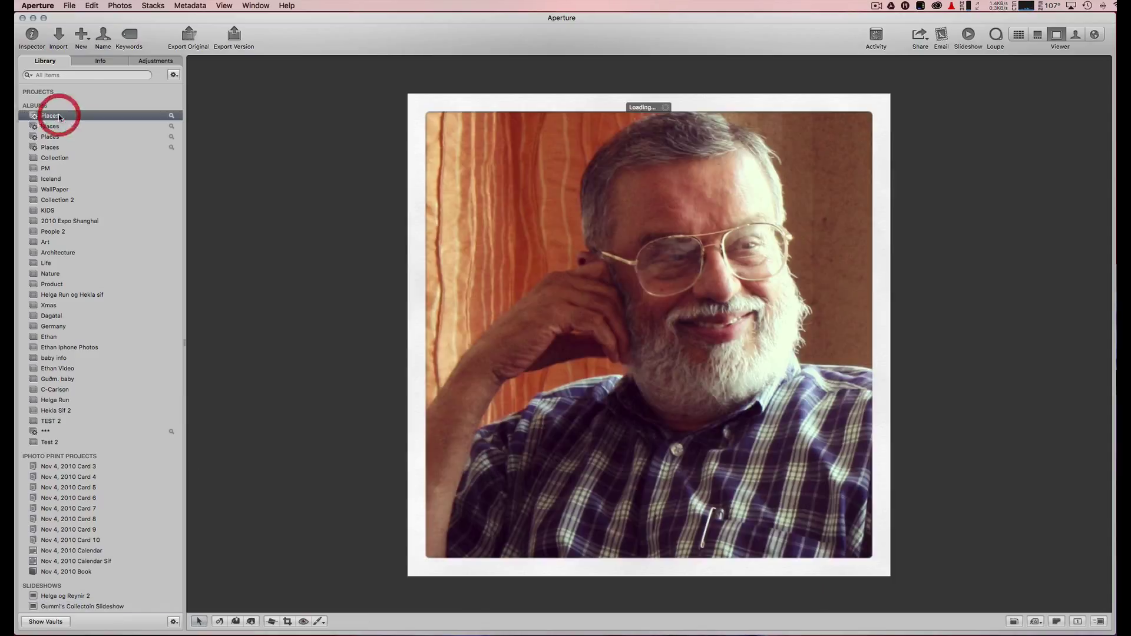
click(69, 607)
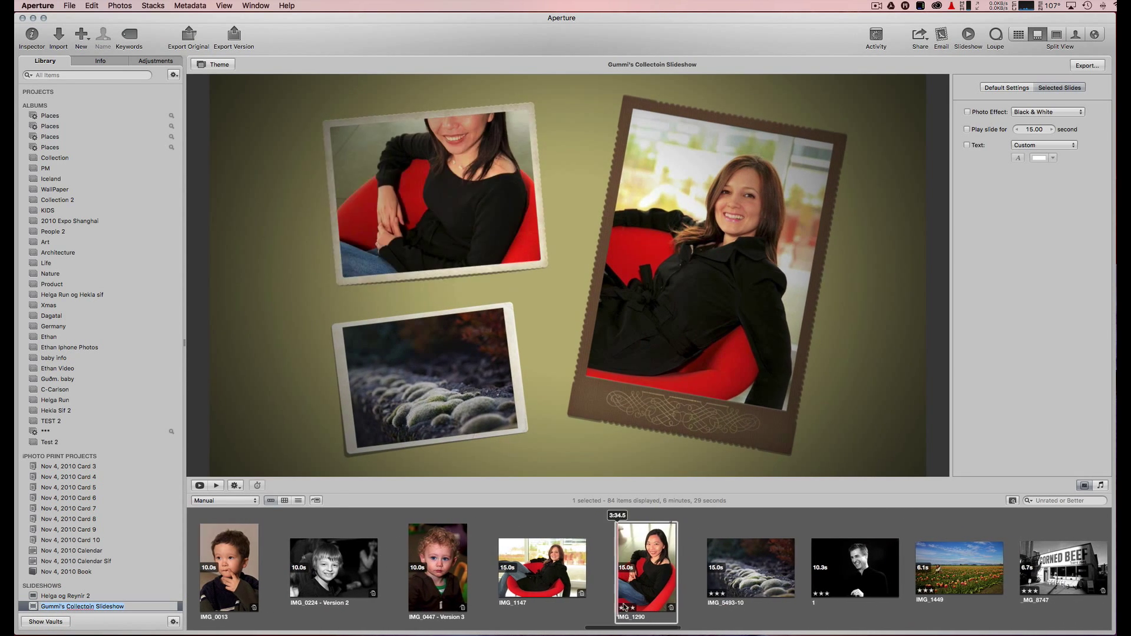
Step: Move the IMG_5493-10 slide ahead of IMG_1290 in the filmstrip
click(646, 569)
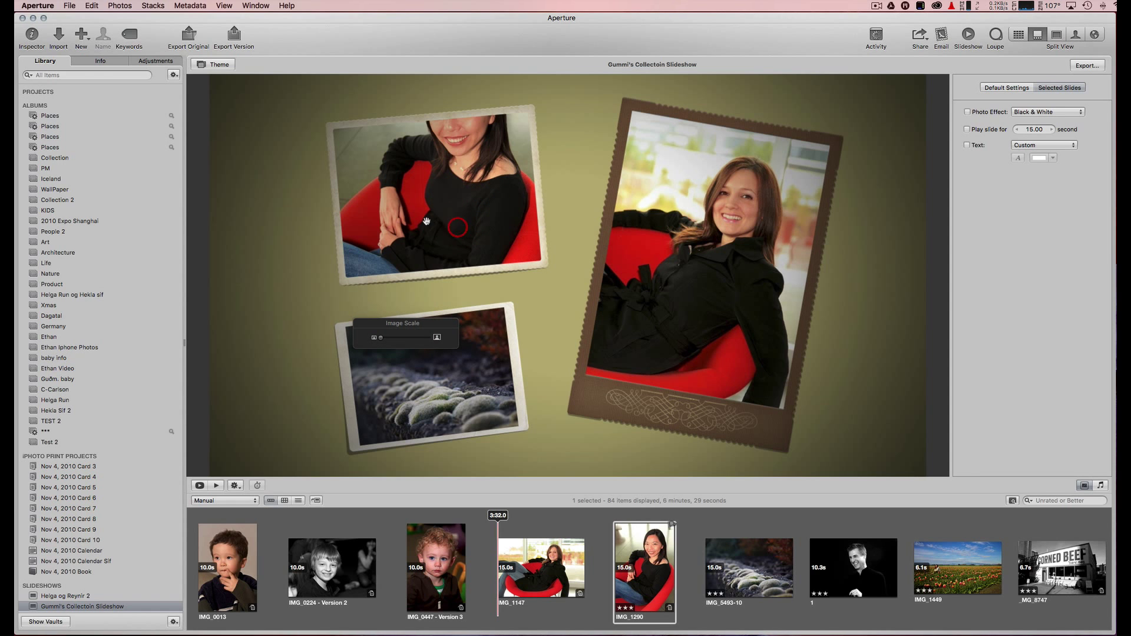
click(750, 569)
drag(750, 569, 660, 584)
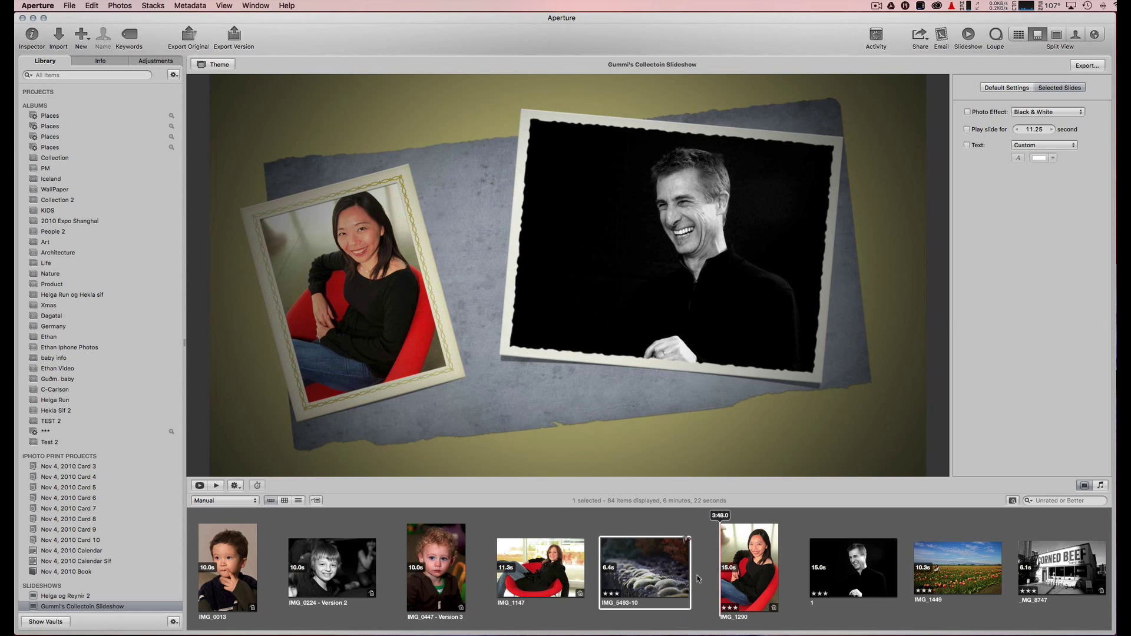
Step: On IMG_1290, enlarge the woman's photo and reposition her within the left frame
click(757, 574)
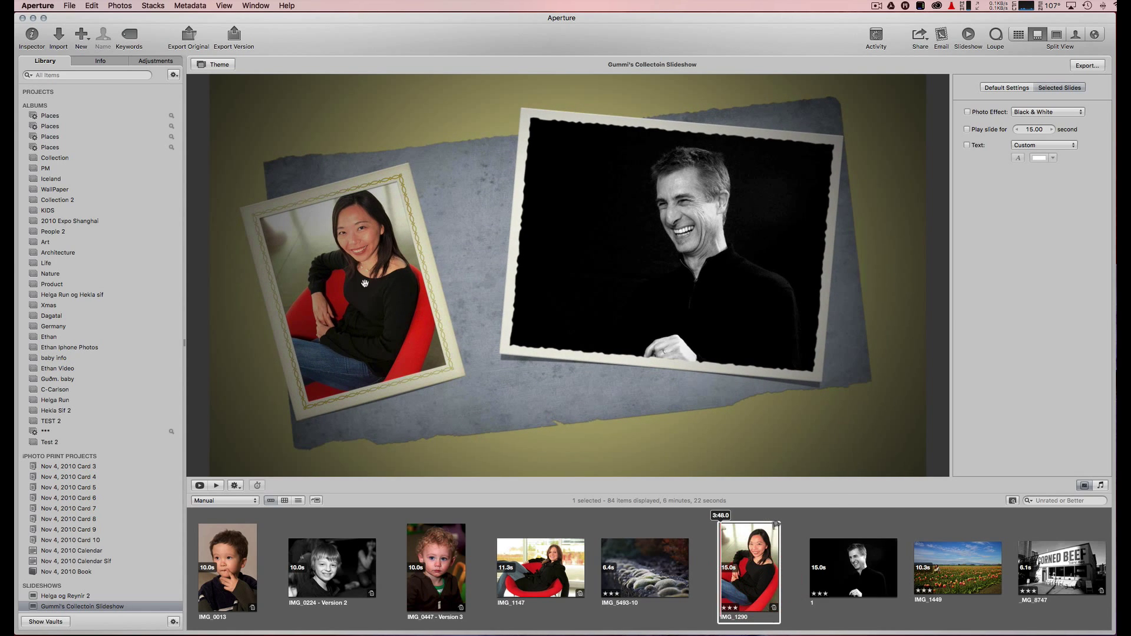
click(374, 319)
drag(346, 432, 348, 431)
drag(361, 313, 340, 312)
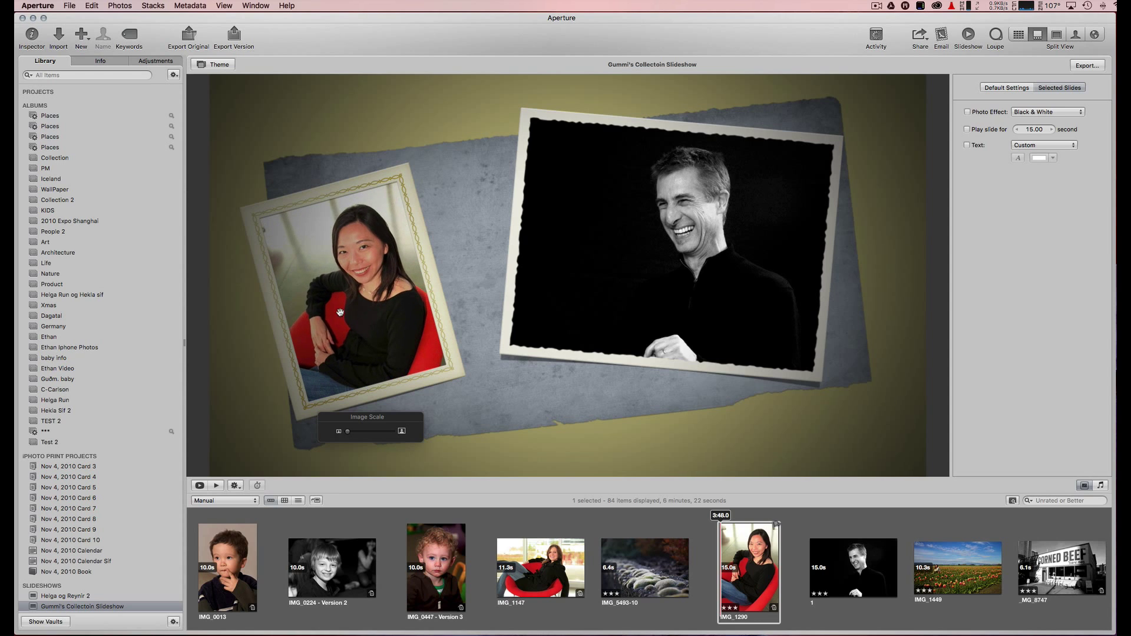
Step: Adjust the size of the man's black-and-white photo on the next slide
click(731, 271)
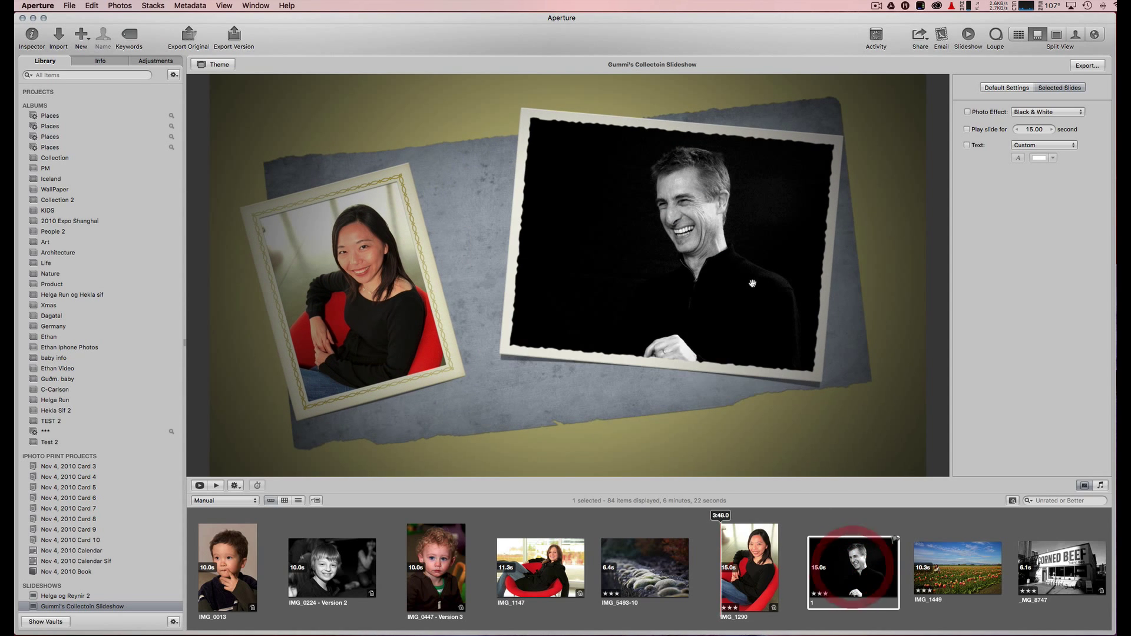
click(771, 262)
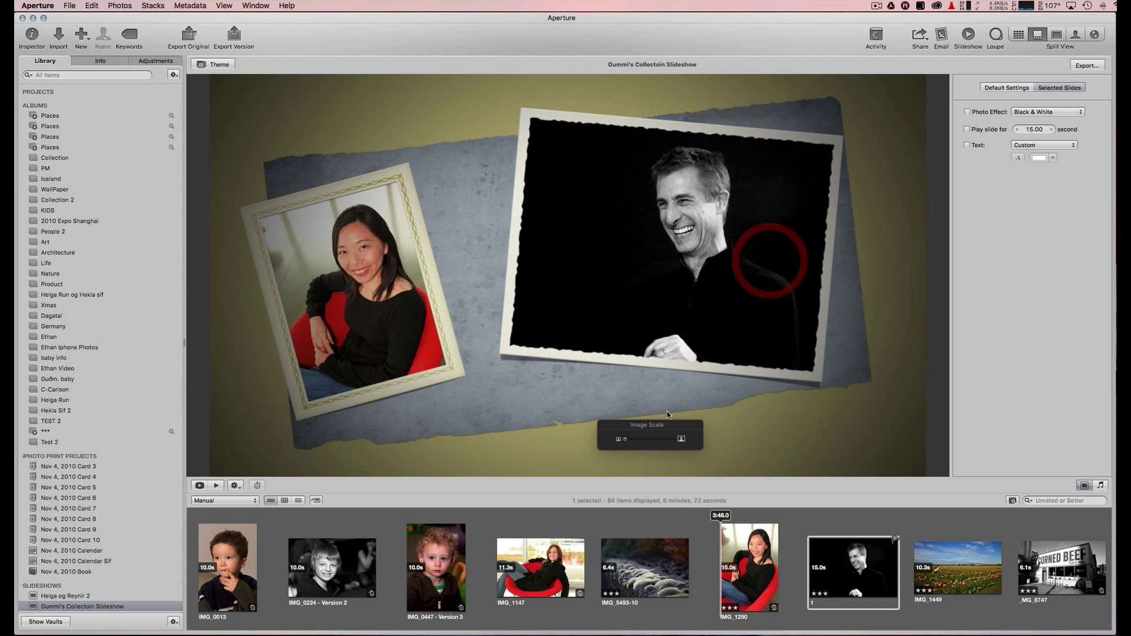
click(626, 440)
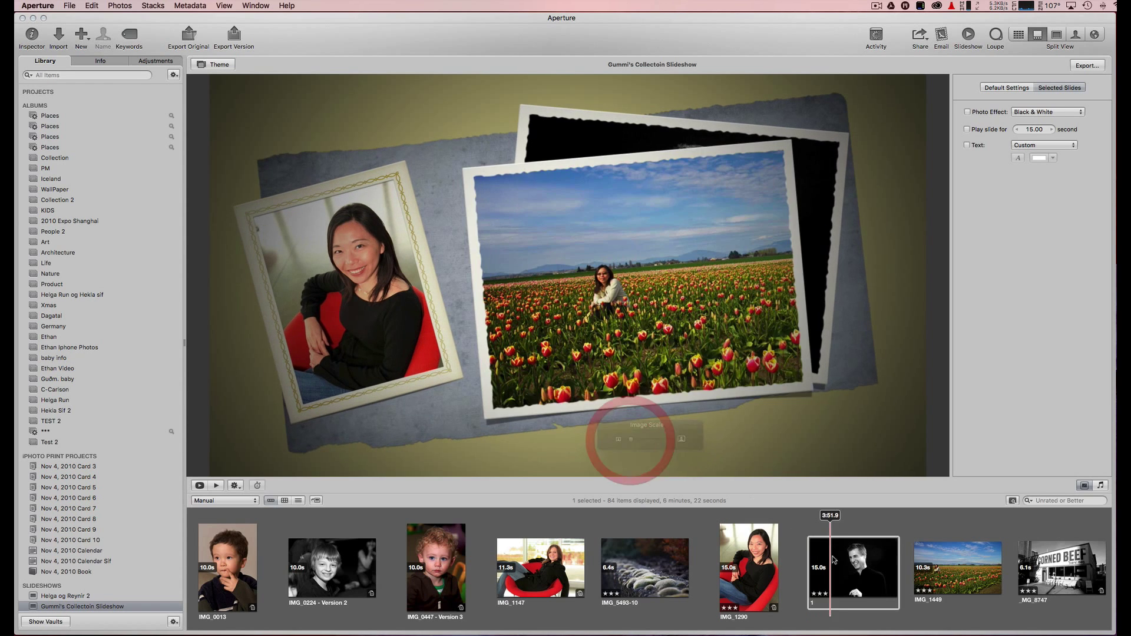
click(800, 215)
click(720, 253)
click(646, 439)
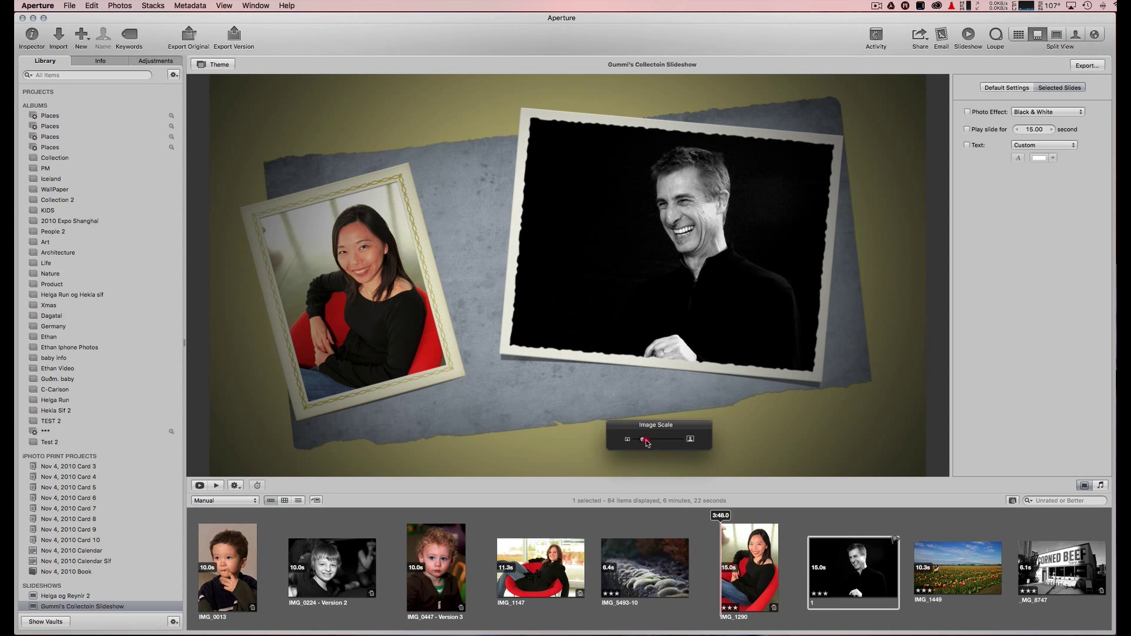
Step: Step between the tulip, IMG_1290 and man's slides to review the changes
click(856, 563)
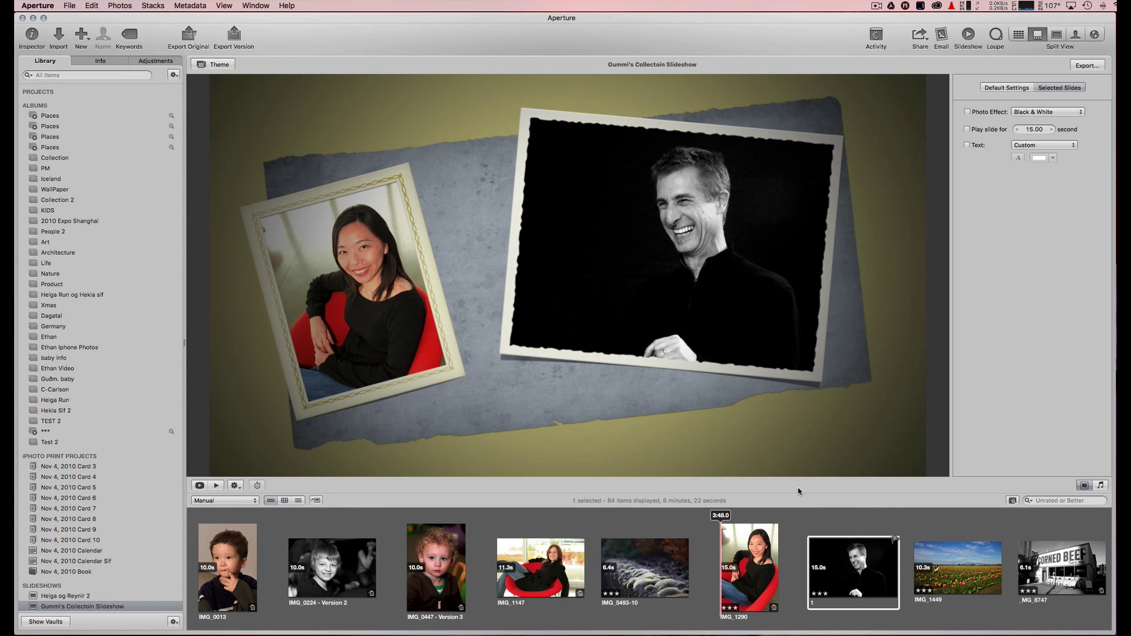
key(Left)
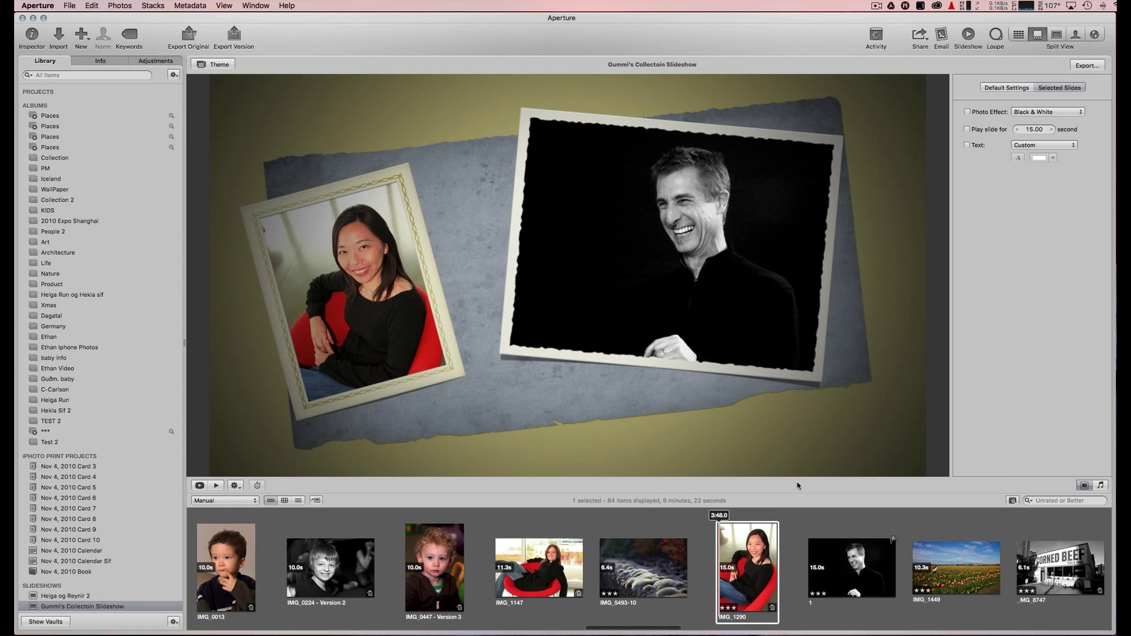
key(Right)
click(685, 280)
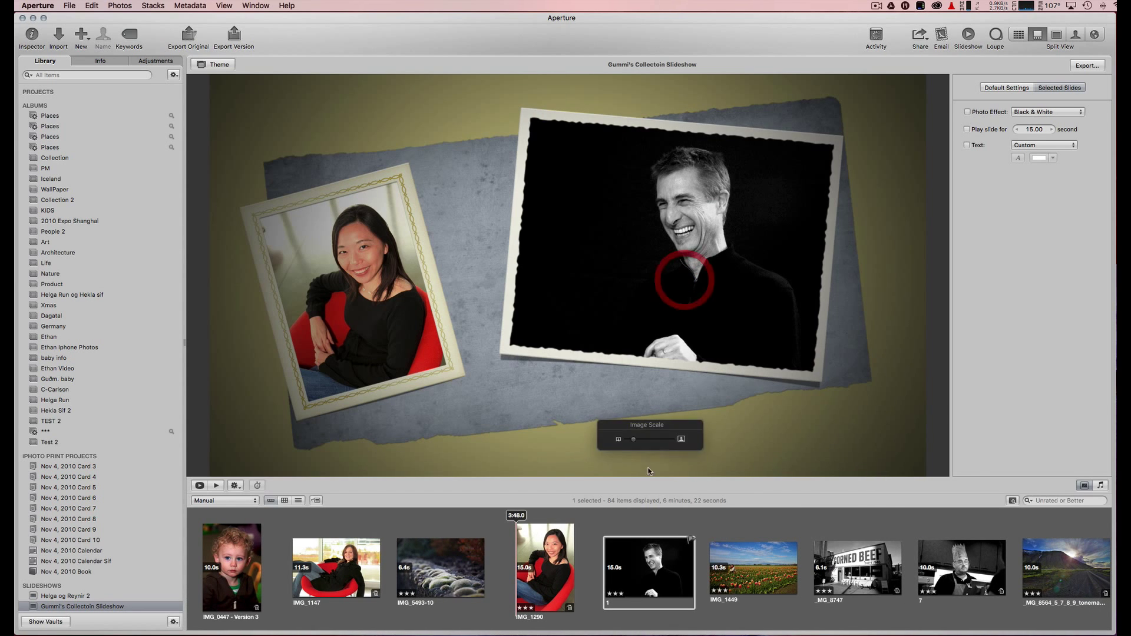
double_click(648, 574)
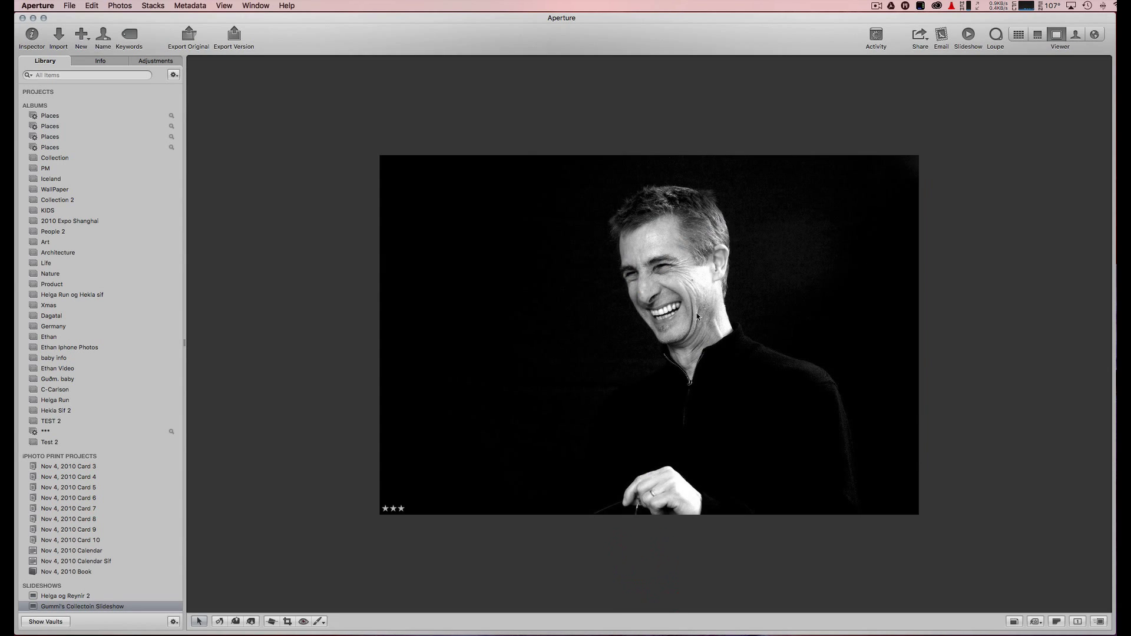
click(55, 606)
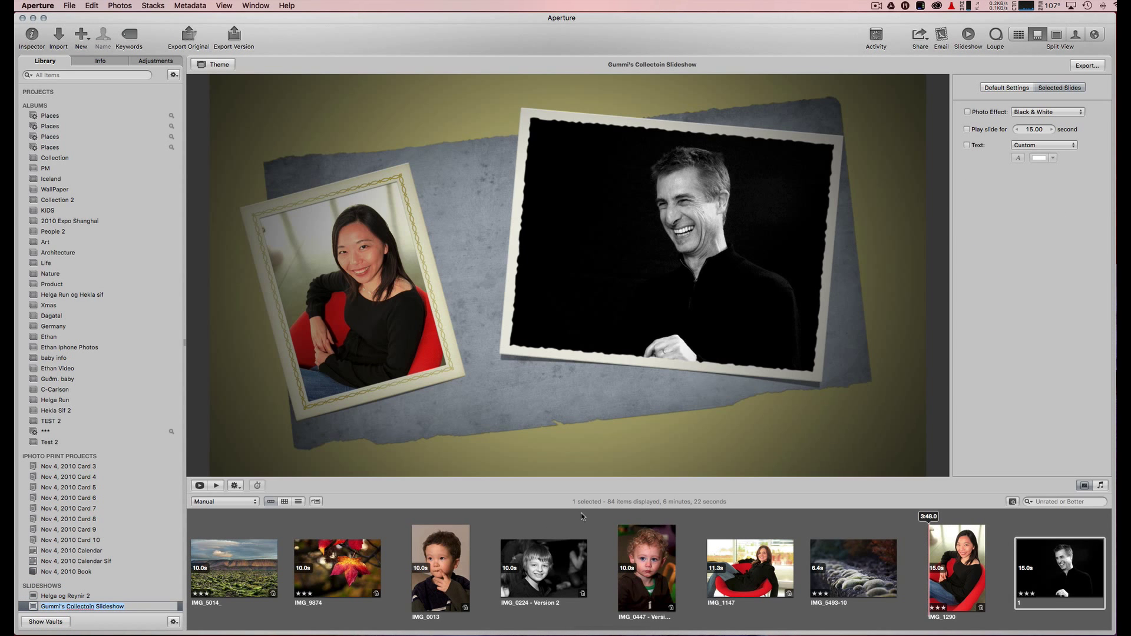
scroll(973, 565, right, 2)
scroll(971, 565, right, 5)
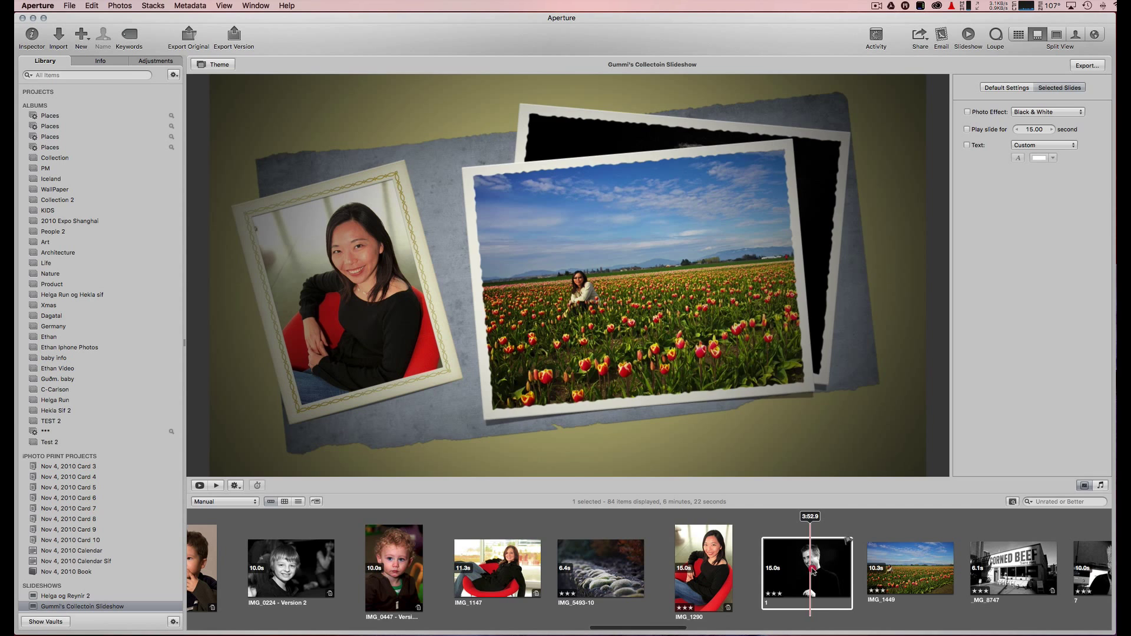
key(Right)
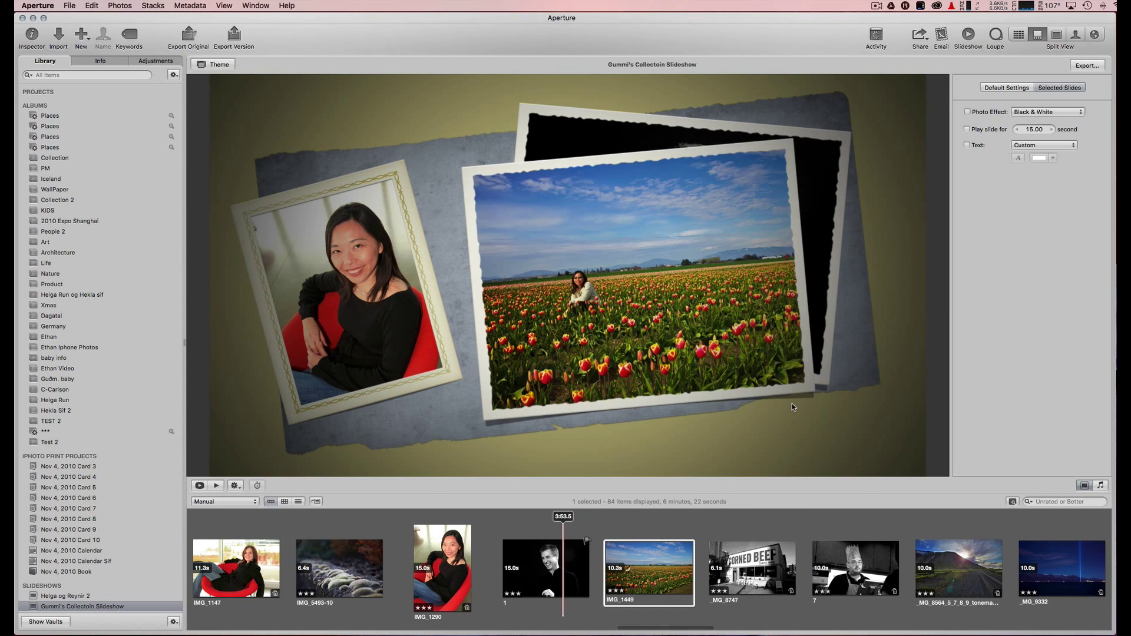
key(Left)
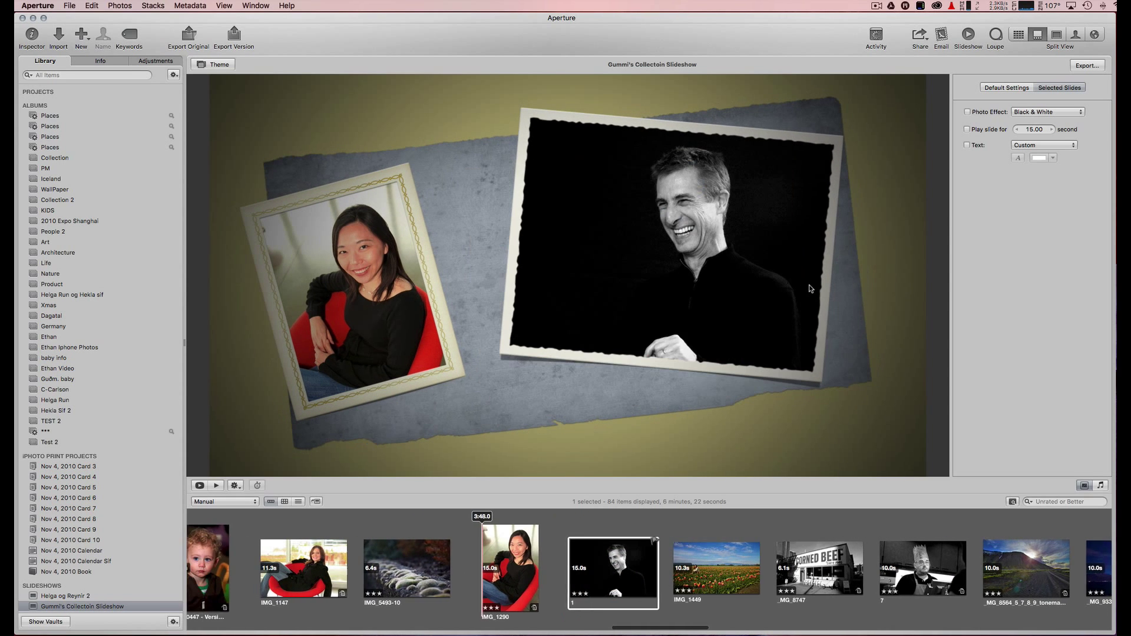
click(765, 283)
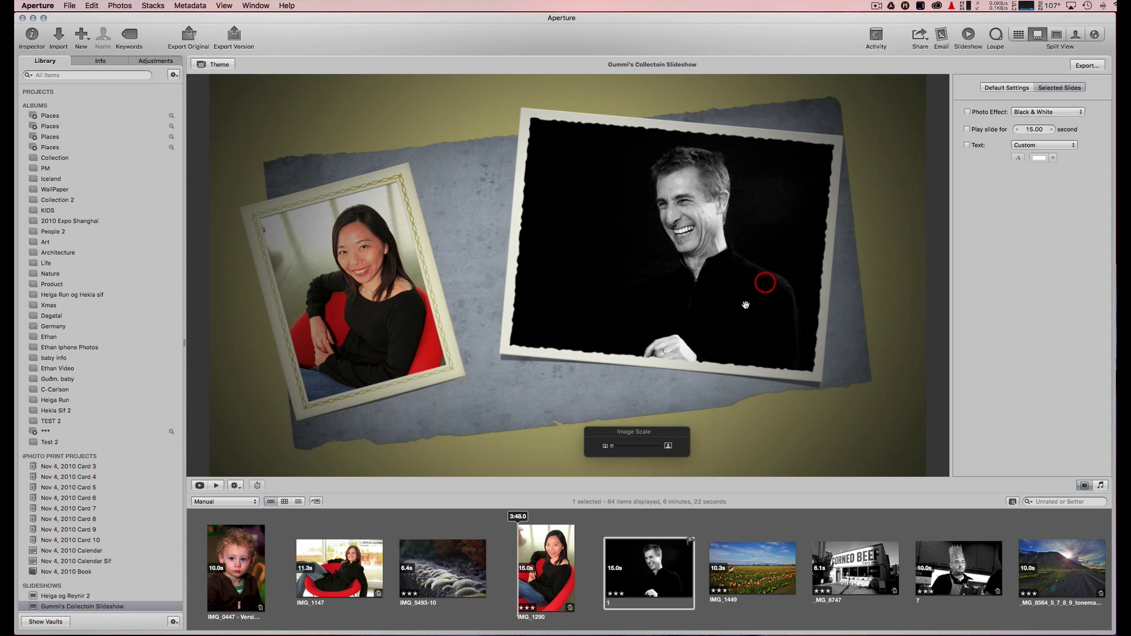
click(621, 445)
key(Right)
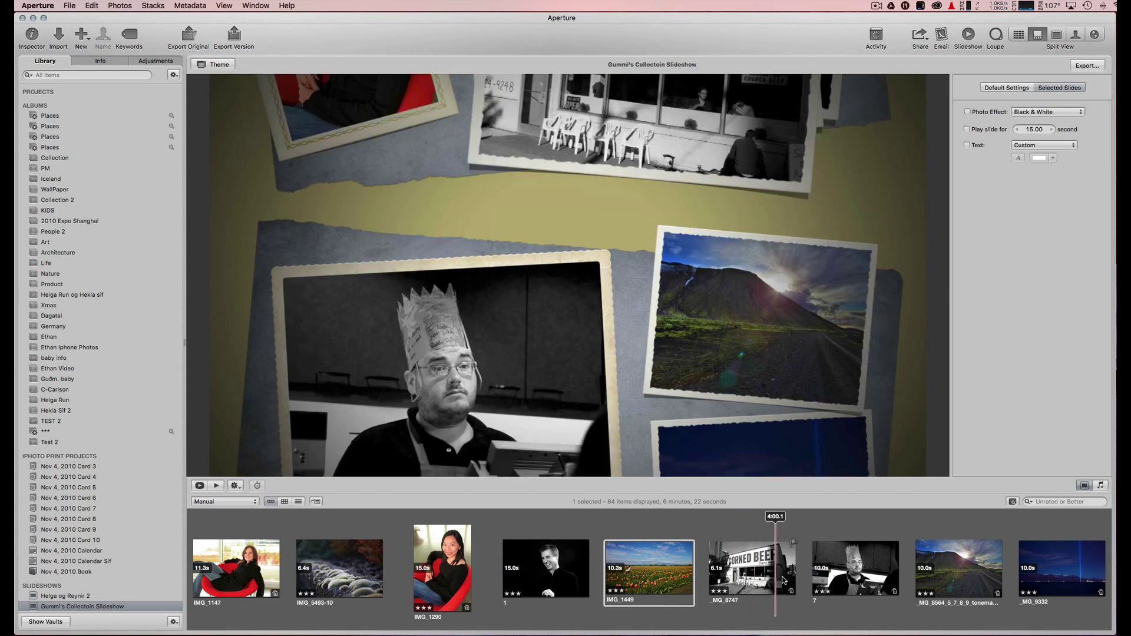
scroll(960, 578, right, 10)
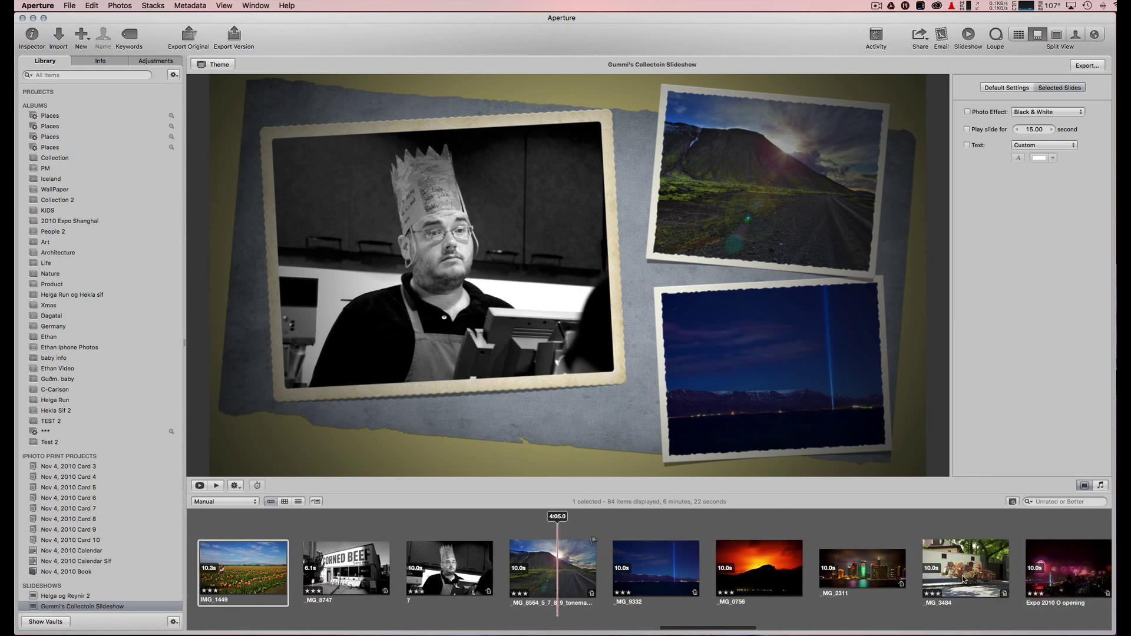
scroll(693, 565, right, 8)
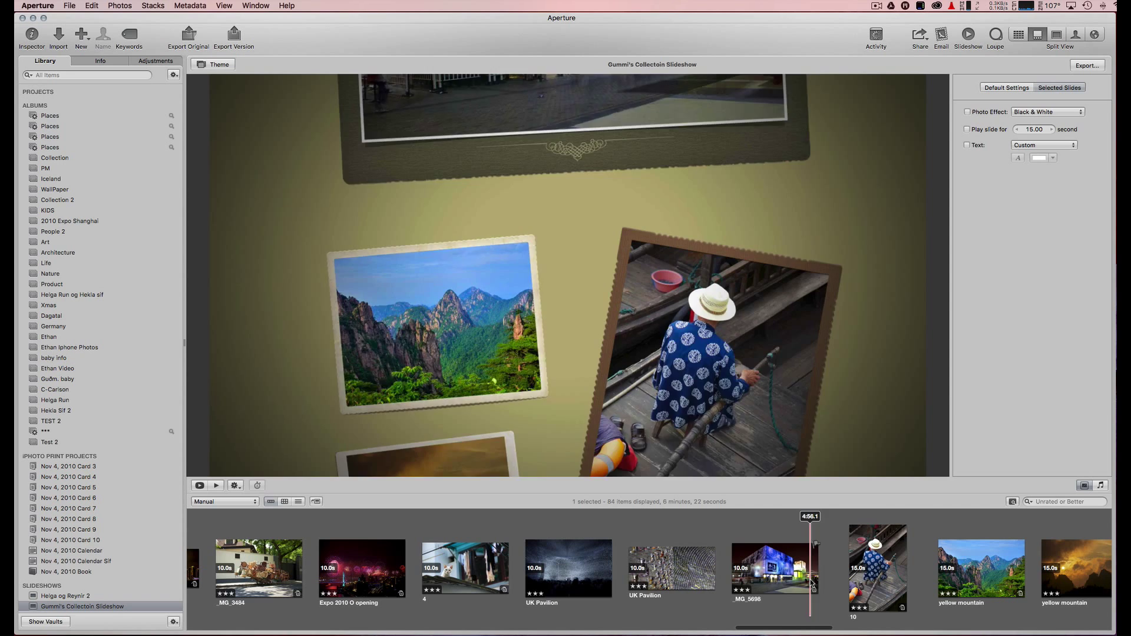
scroll(870, 581, right, 7)
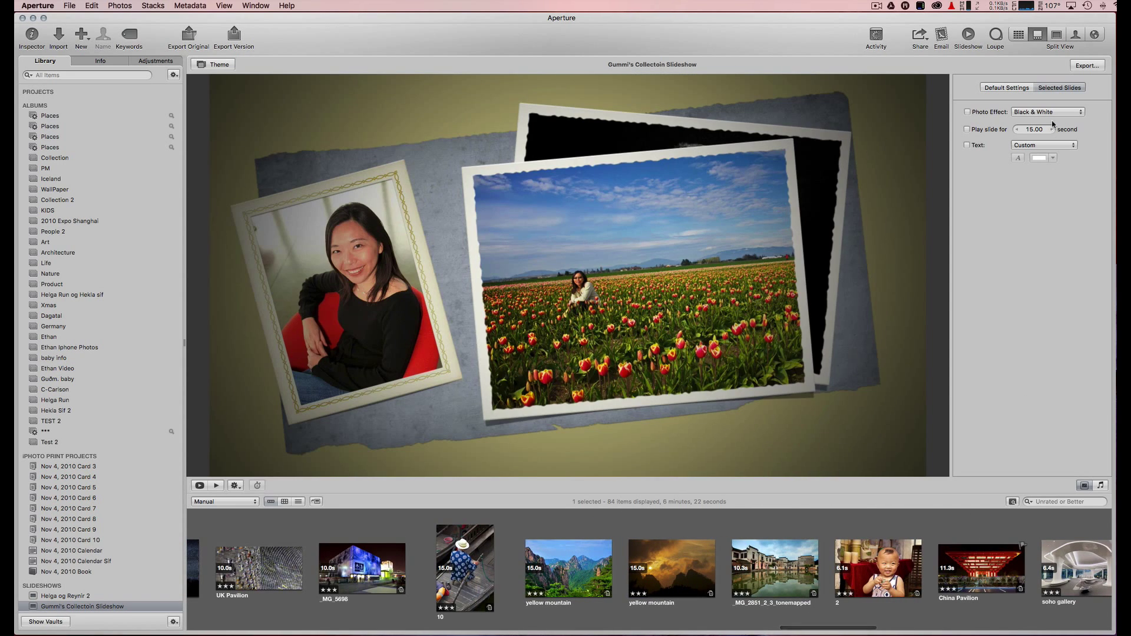
click(1086, 65)
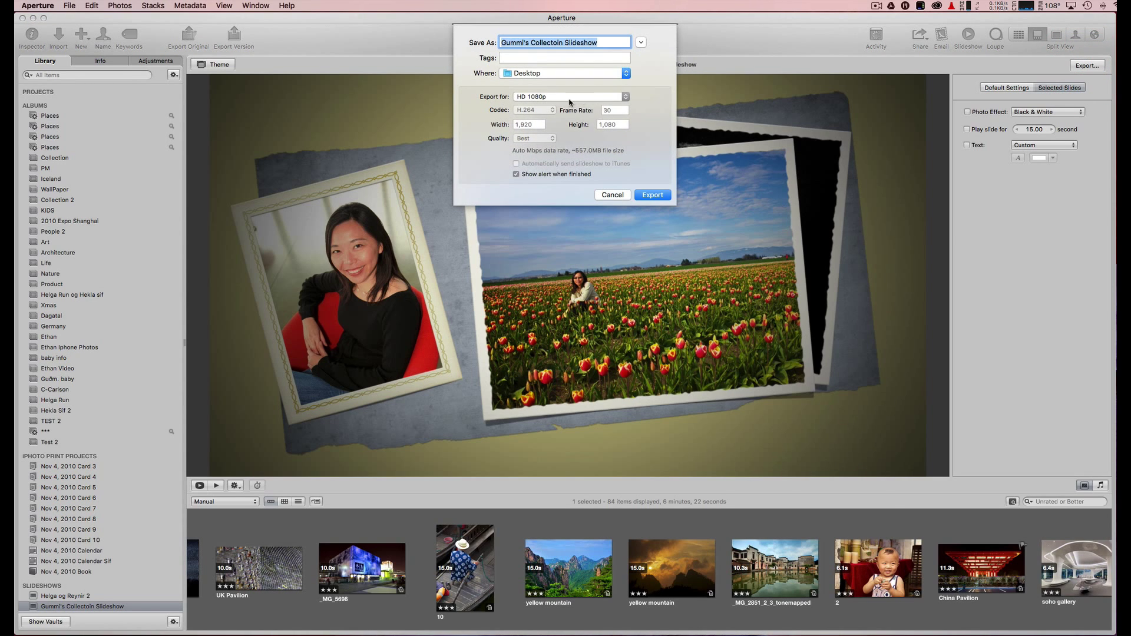
click(569, 97)
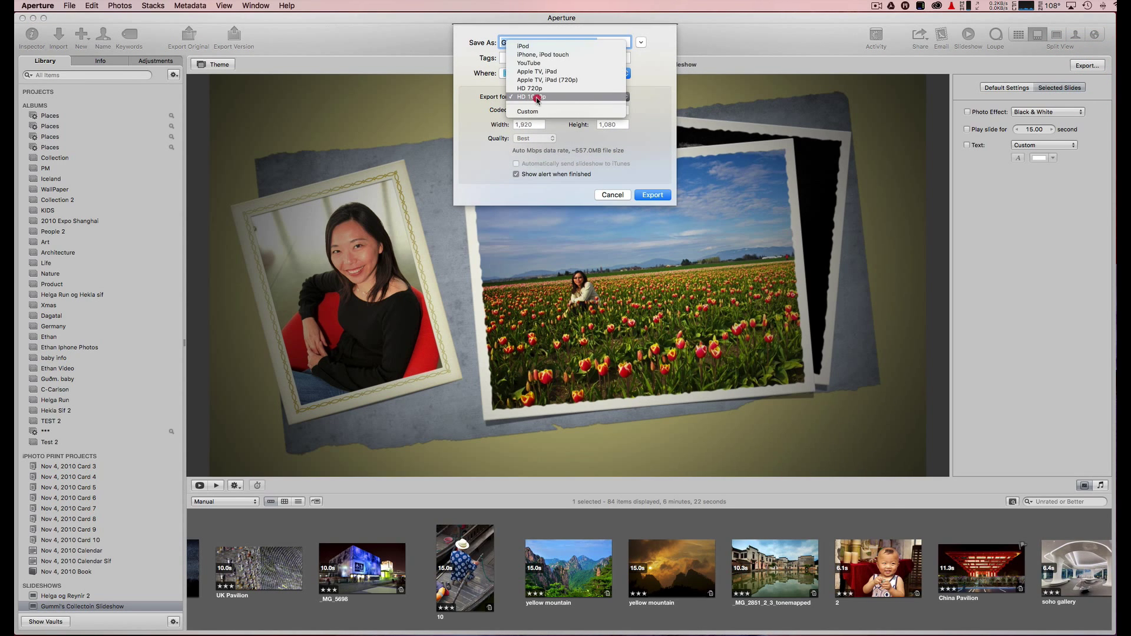
click(570, 97)
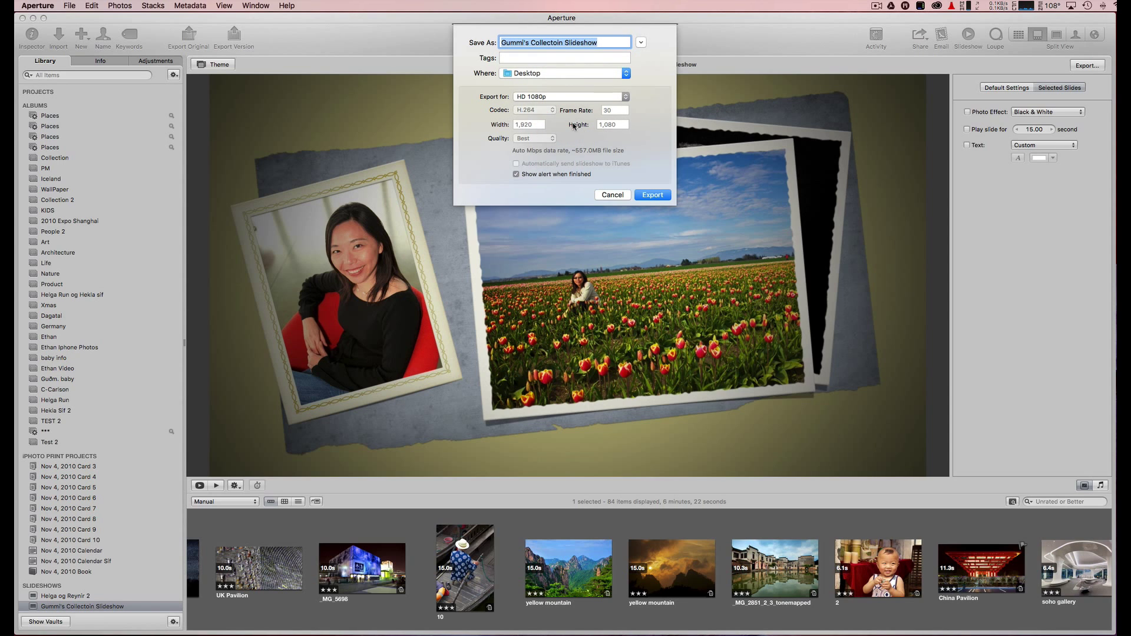
click(551, 73)
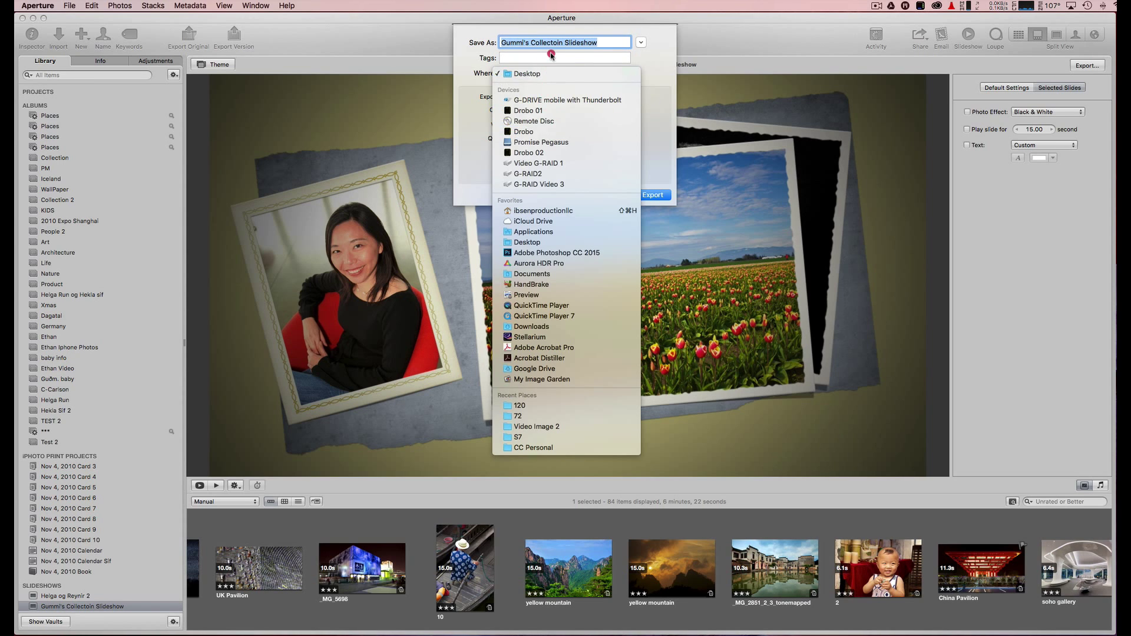
click(549, 57)
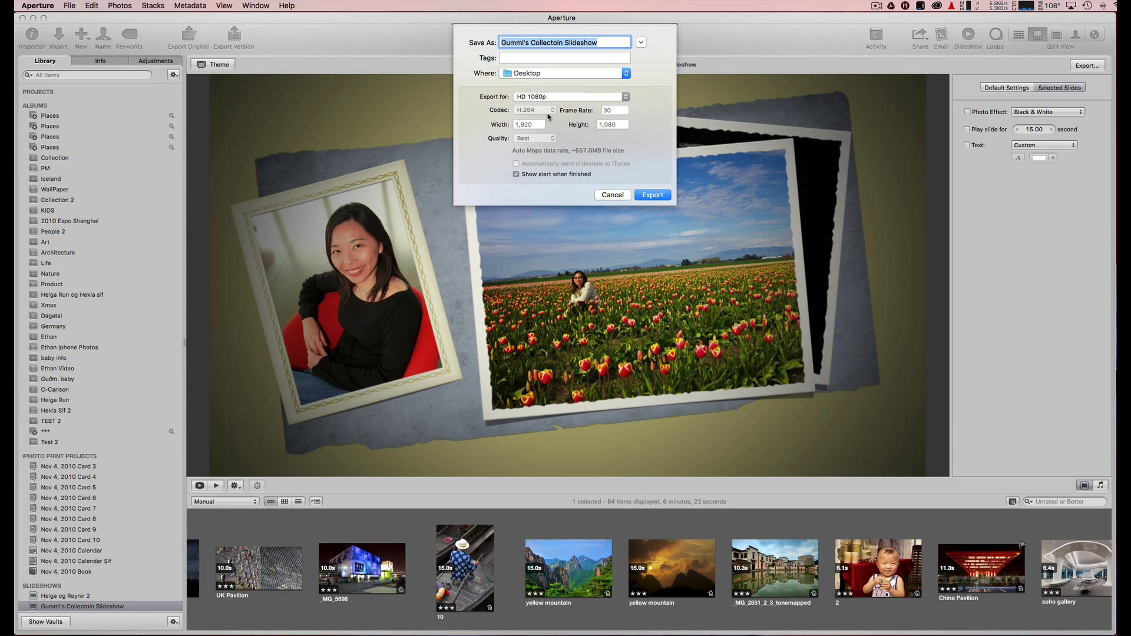
click(608, 195)
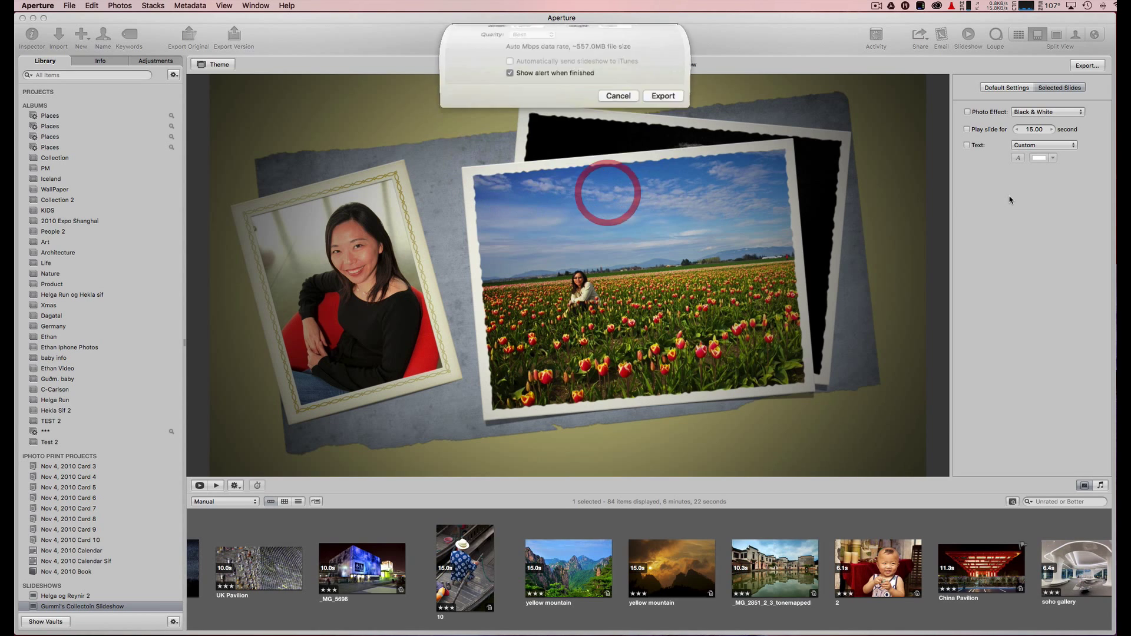
Step: Turn on Repeat slideshow in the slideshow's Default Settings
click(1003, 87)
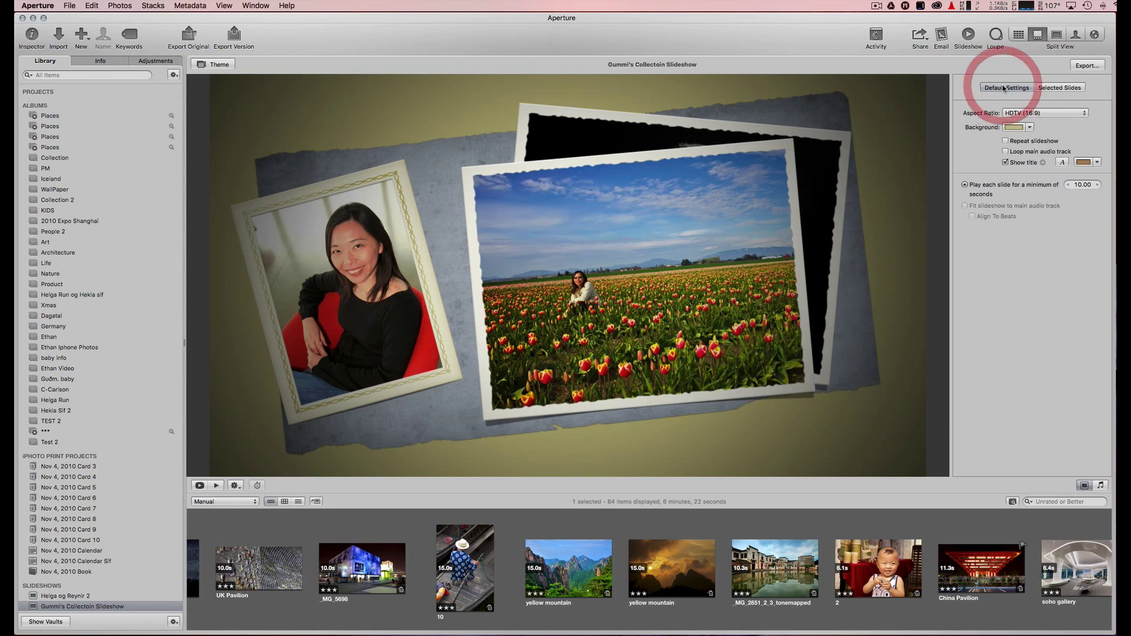
click(1006, 141)
Step: Add the iTunes track Rómeó Og Júlía (4:58) to the slideshow as background music
click(1101, 486)
scroll(858, 578, right, 10)
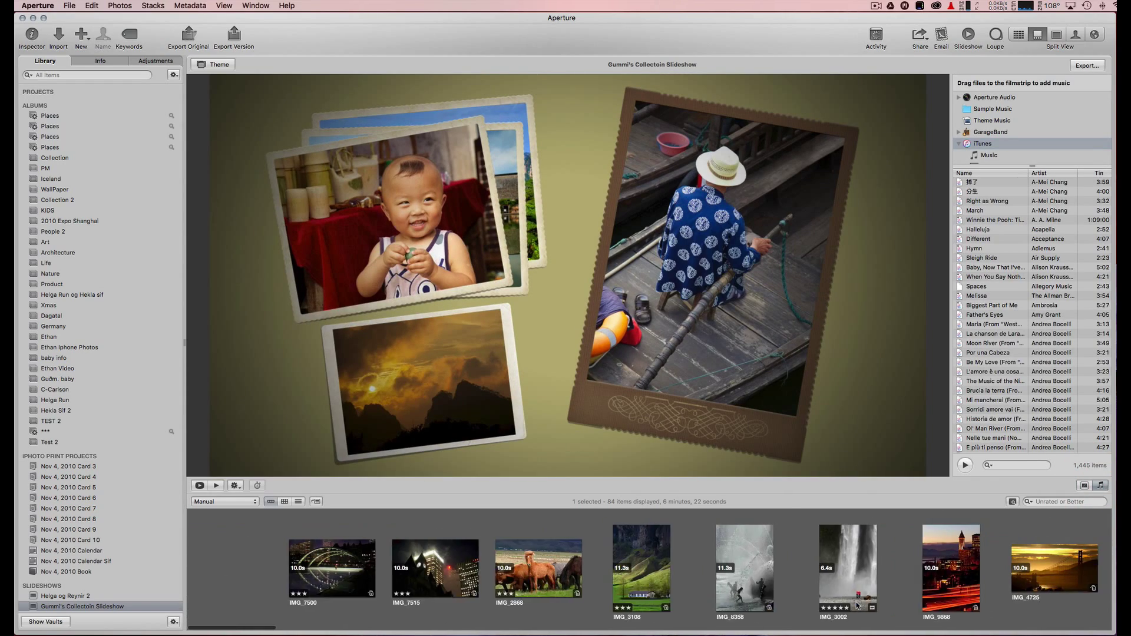
scroll(857, 589, right, 3)
scroll(1016, 260, down, 20)
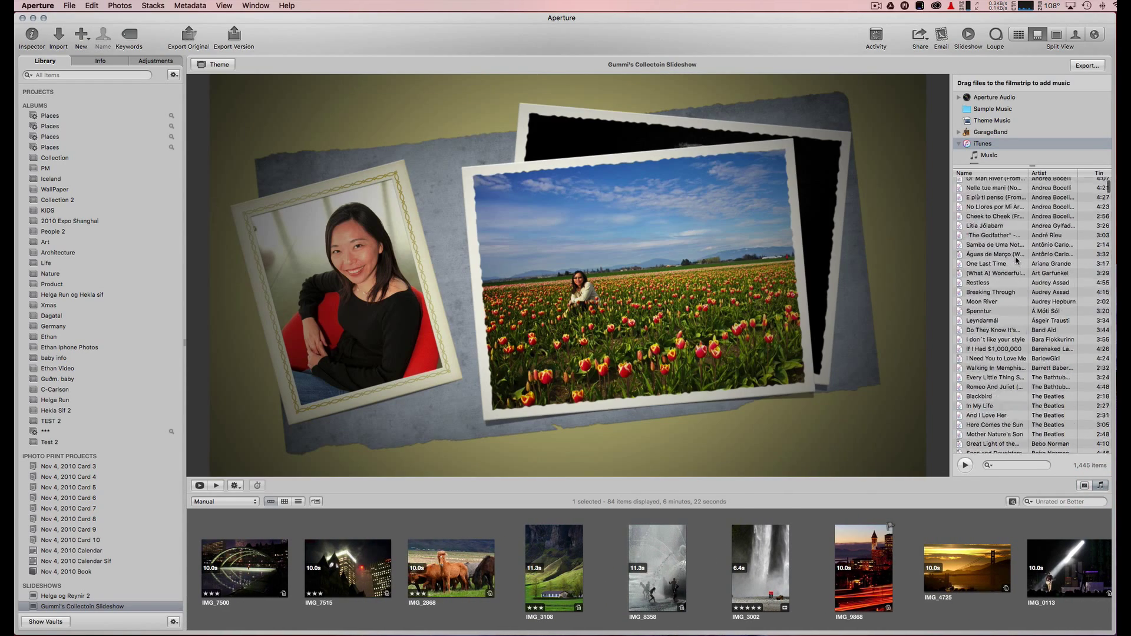
scroll(1005, 244, down, 7)
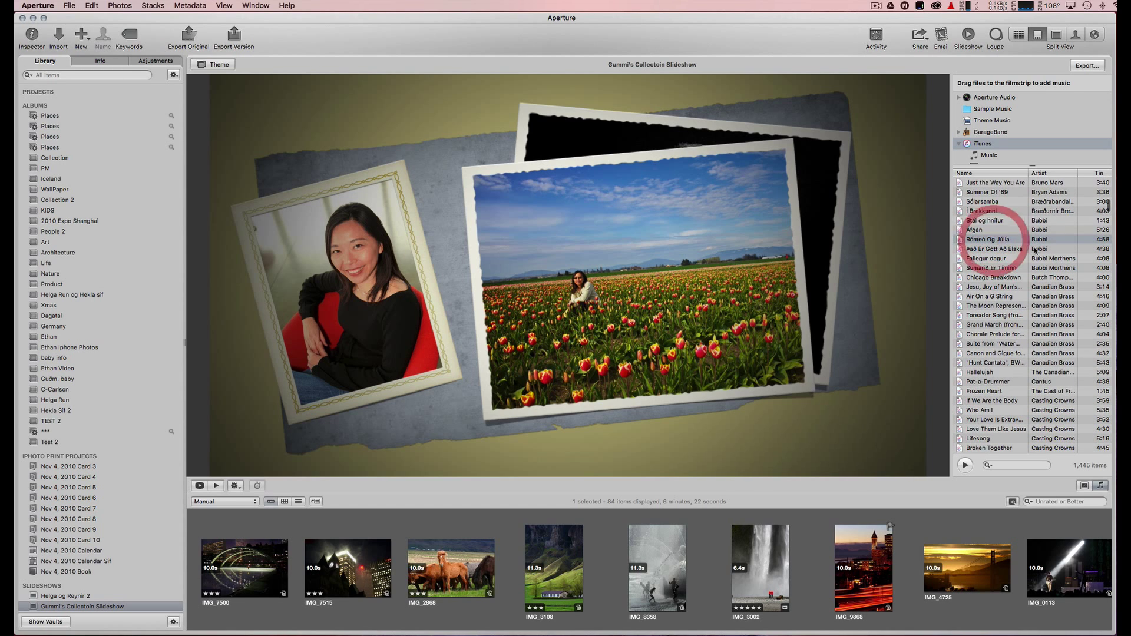
scroll(996, 244, down, 11)
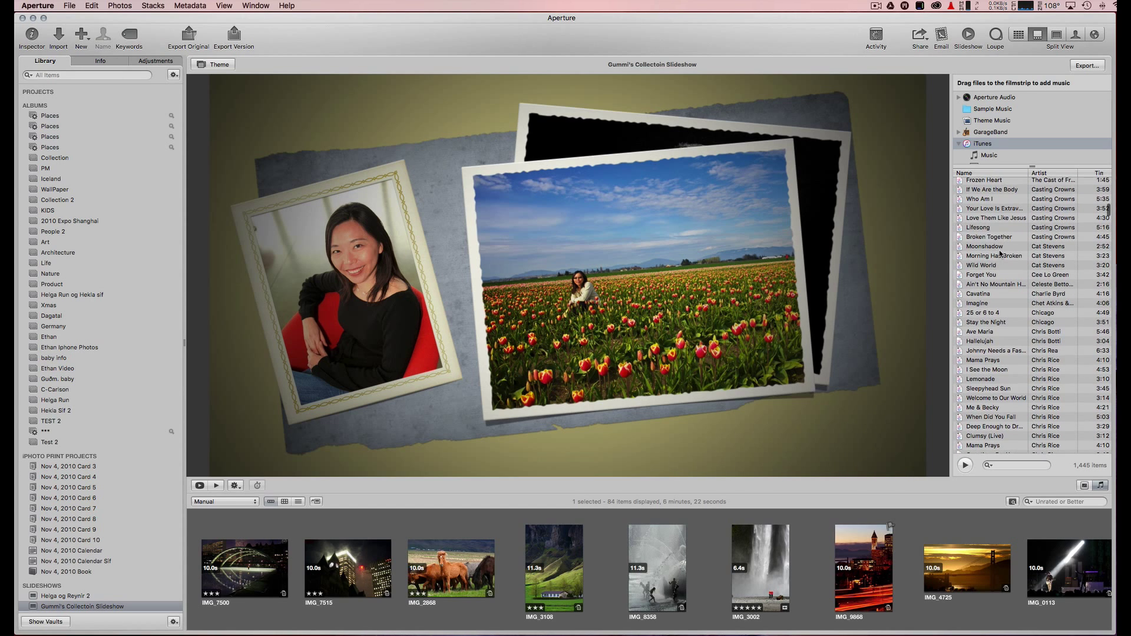
scroll(1000, 253, up, 1)
scroll(1000, 254, up, 12)
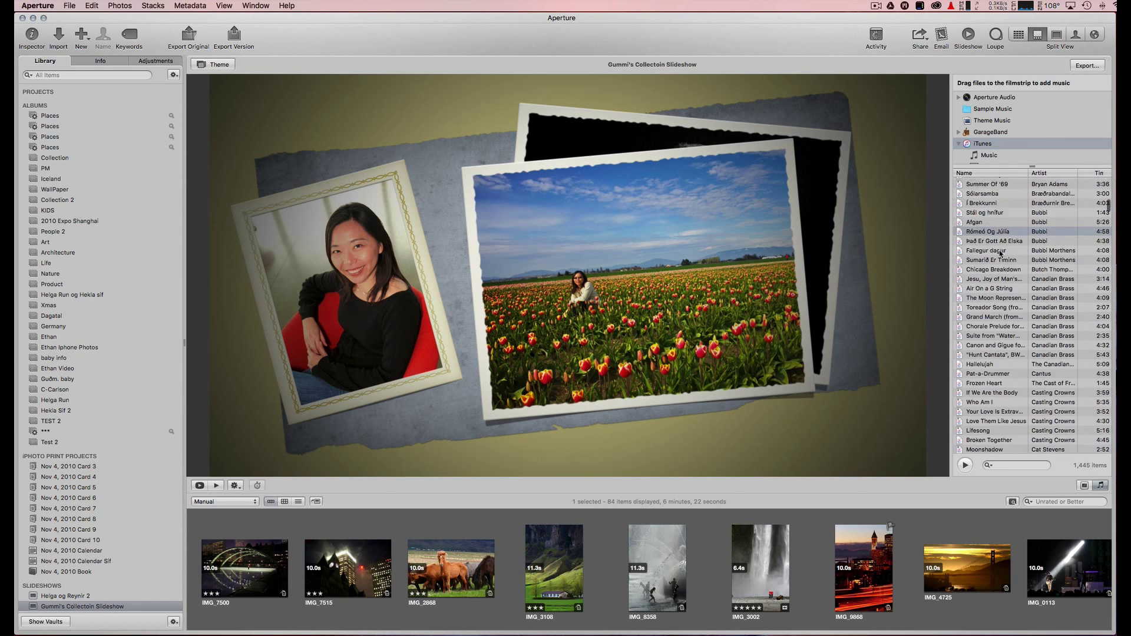
scroll(1001, 254, up, 14)
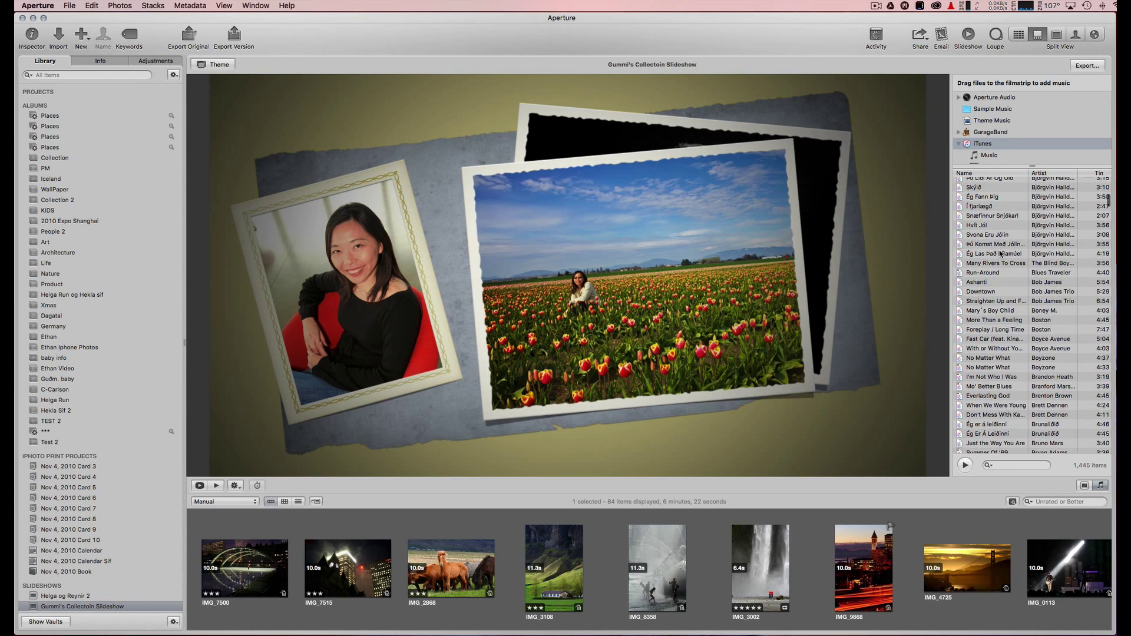
scroll(1000, 253, up, 4)
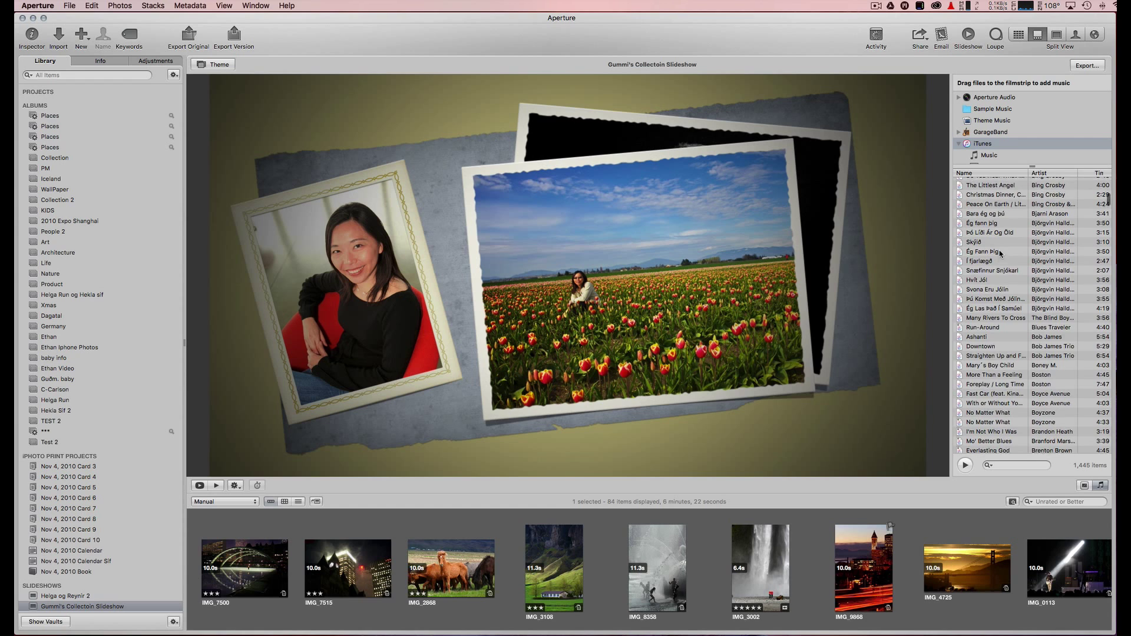
scroll(1000, 253, down, 14)
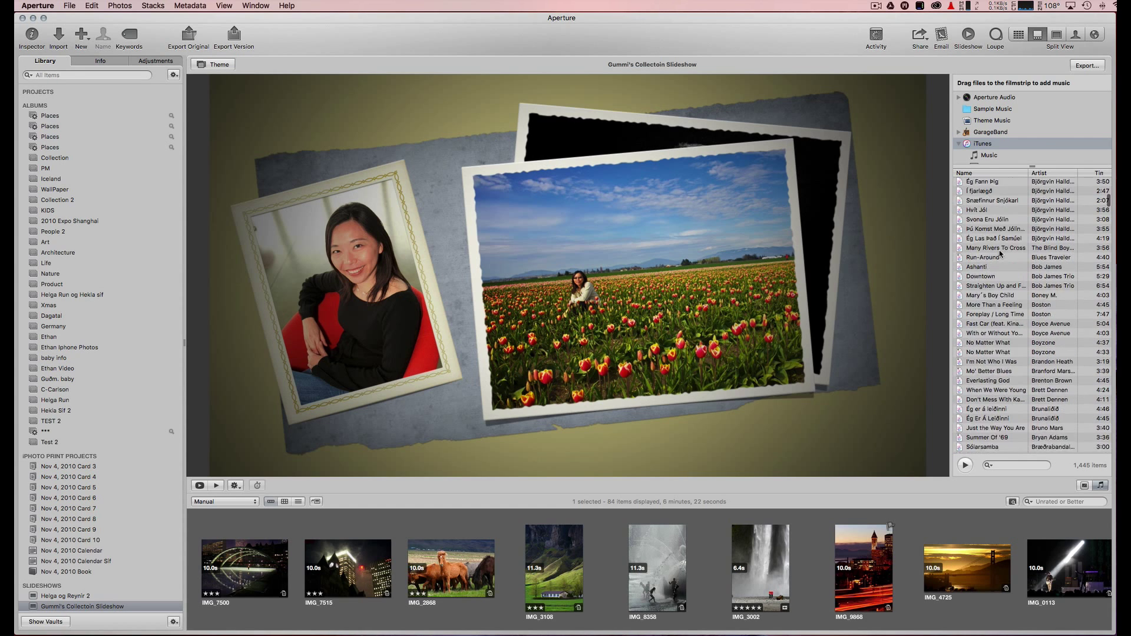
scroll(1000, 253, down, 4)
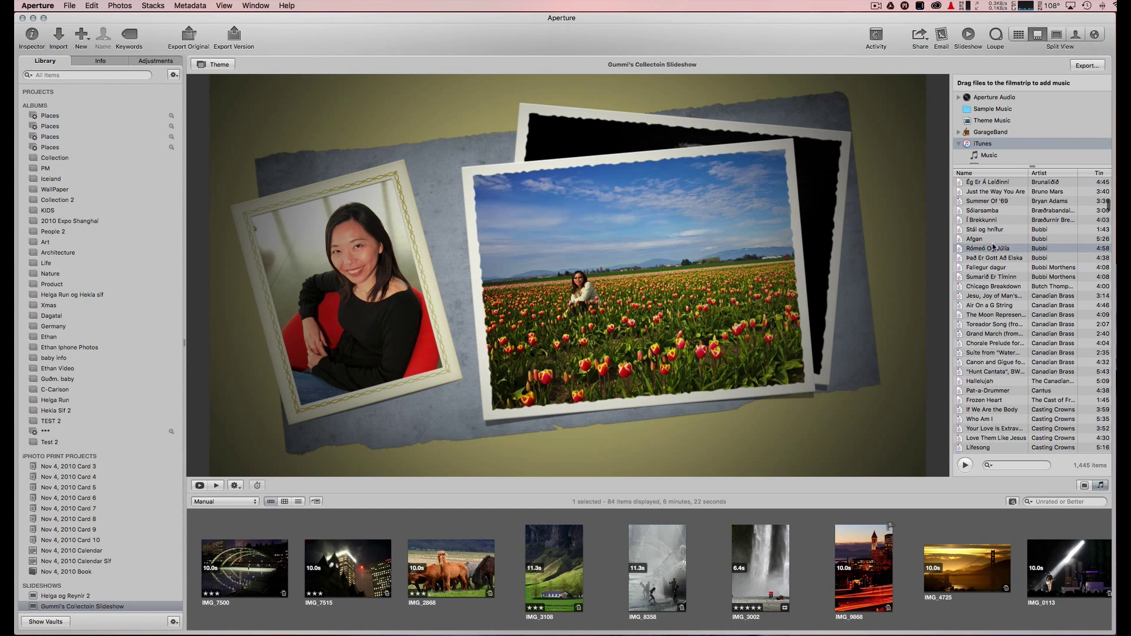
drag(990, 247, 200, 603)
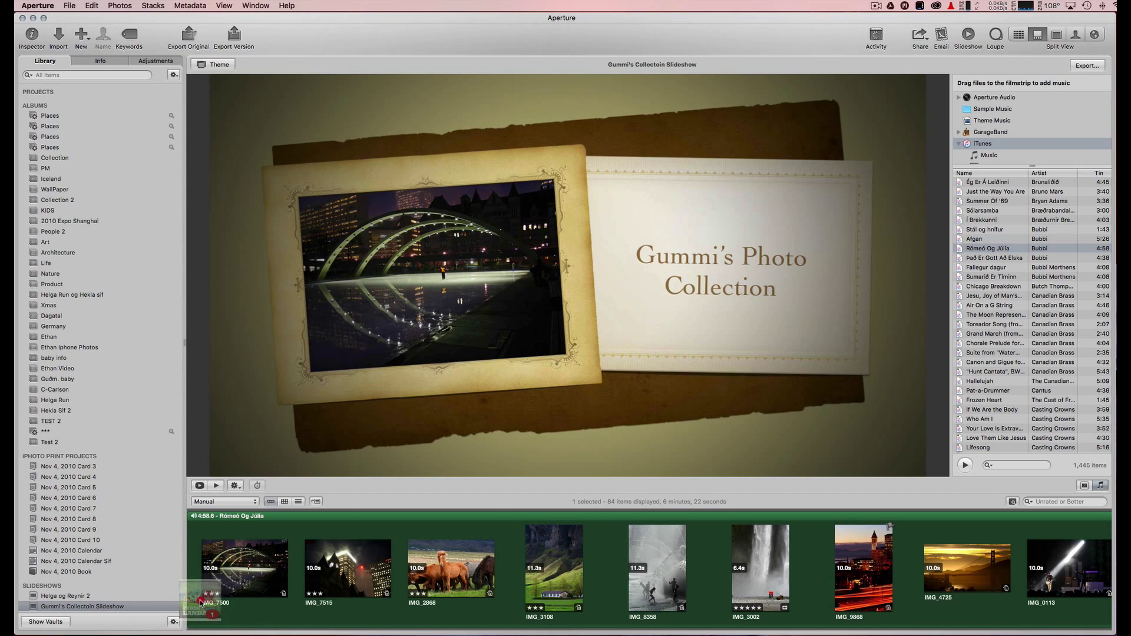
Step: Browse the iTunes song list, selecting a block of songs and then narrowing it to Twilight
scroll(472, 585, right, 15)
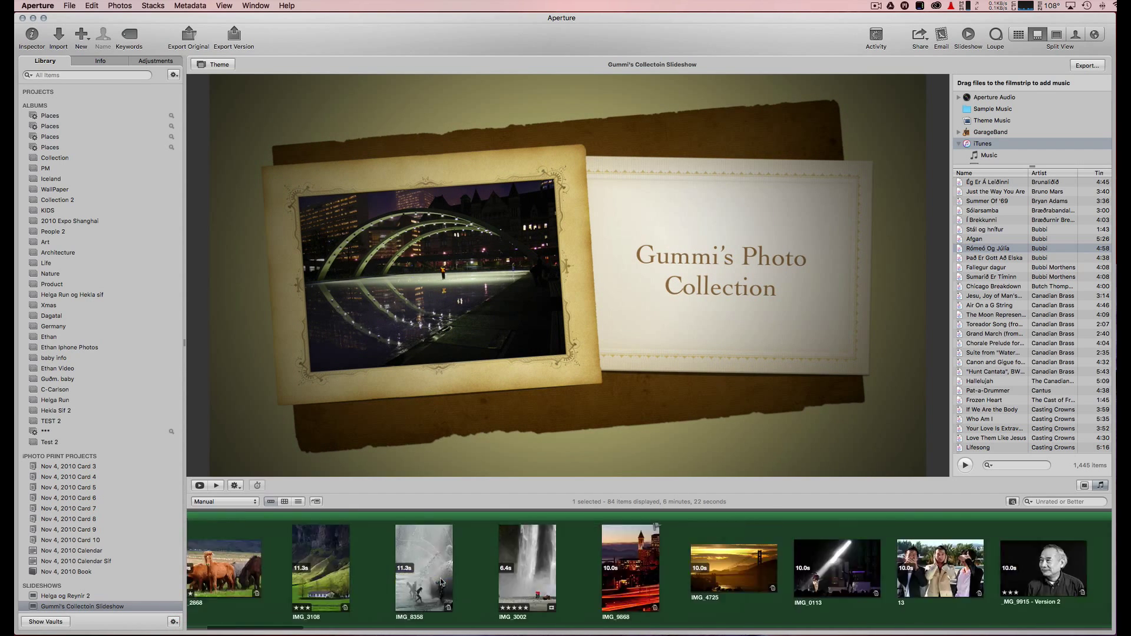
scroll(440, 581, right, 15)
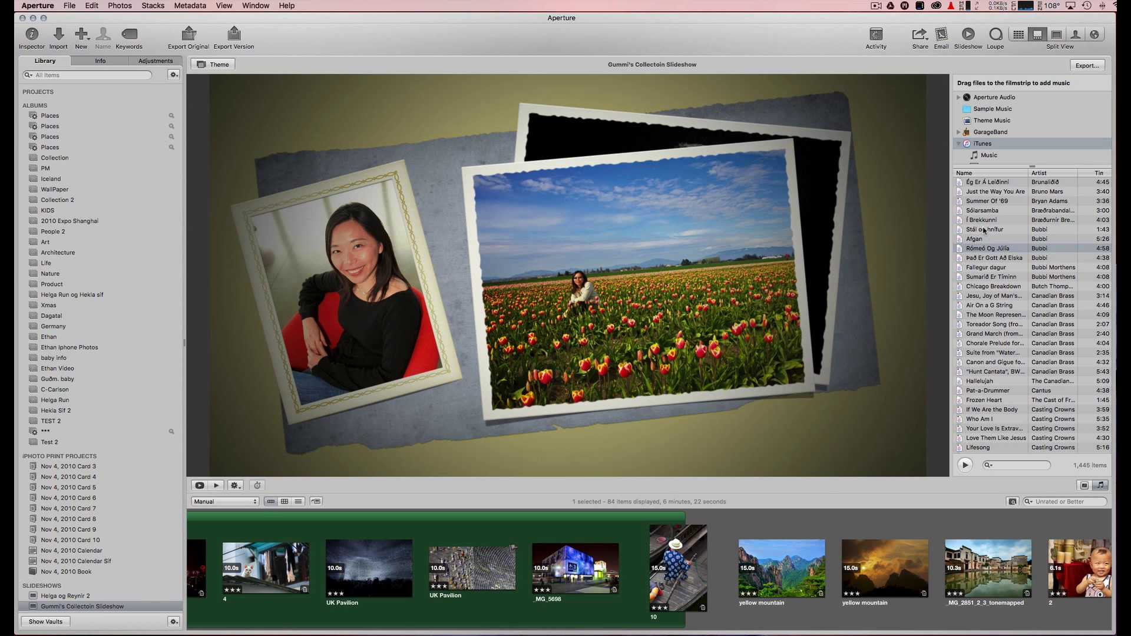
scroll(985, 229, down, 15)
shift+click(1054, 224)
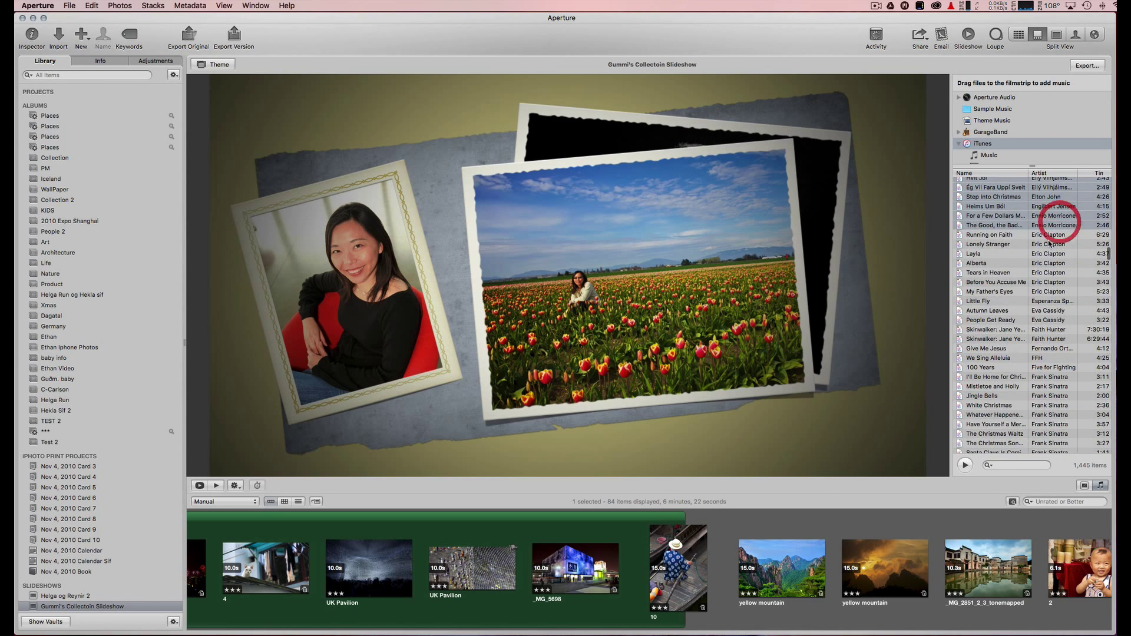
scroll(1049, 243, up, 3)
scroll(1048, 247, up, 5)
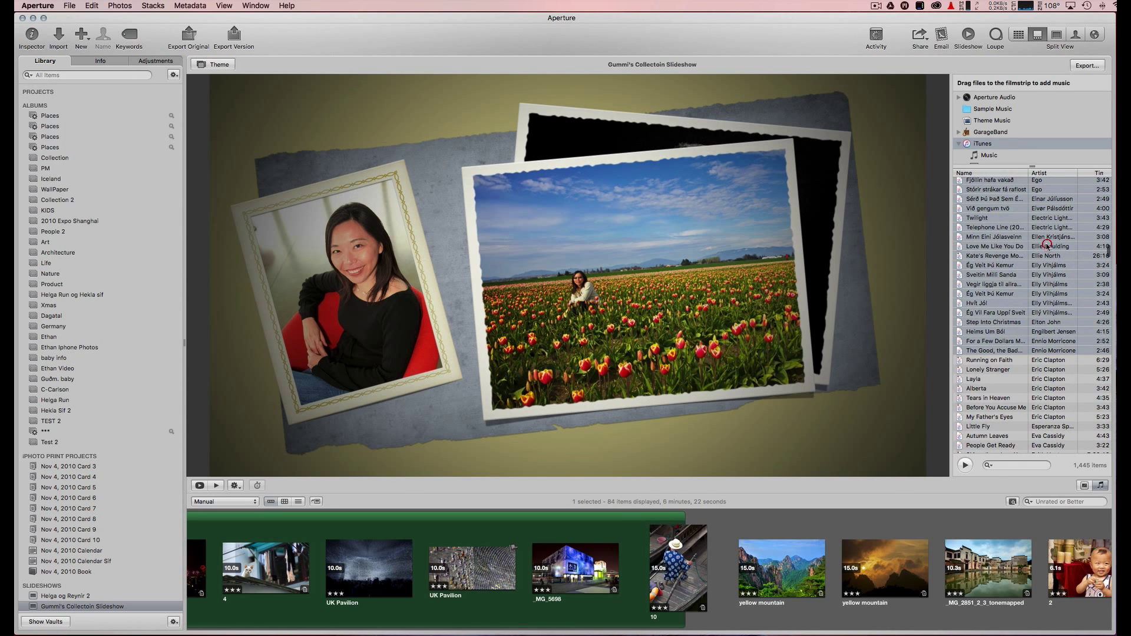
click(993, 219)
Step: Drag Frækorn og flugur onto the filmstrip, then reselect only that song
scroll(1009, 231, up, 7)
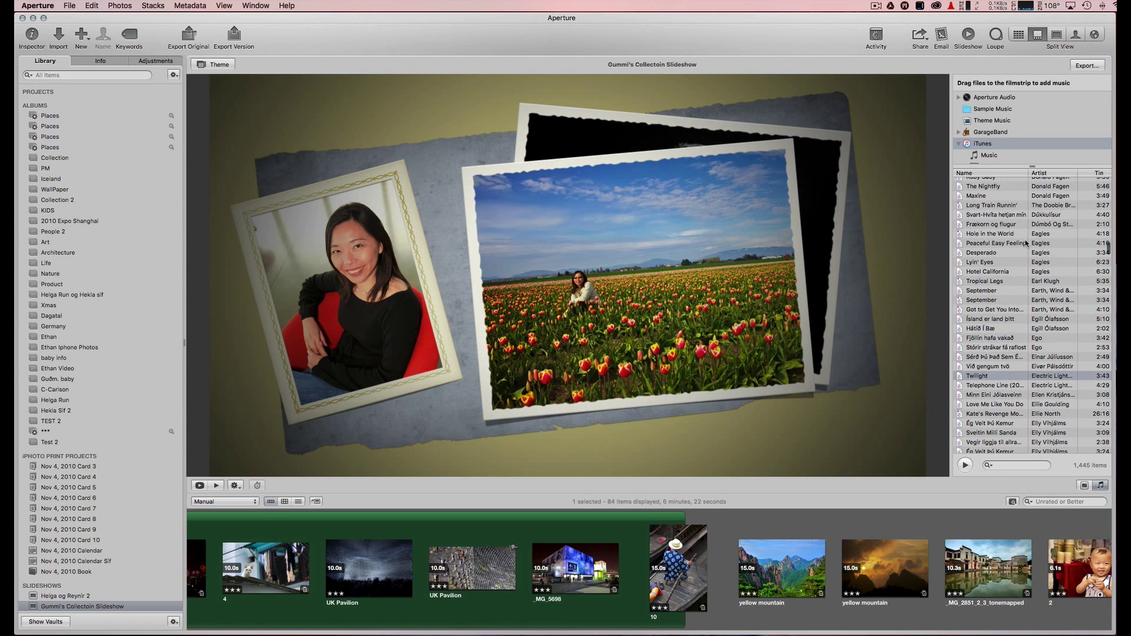
scroll(993, 225, up, 1)
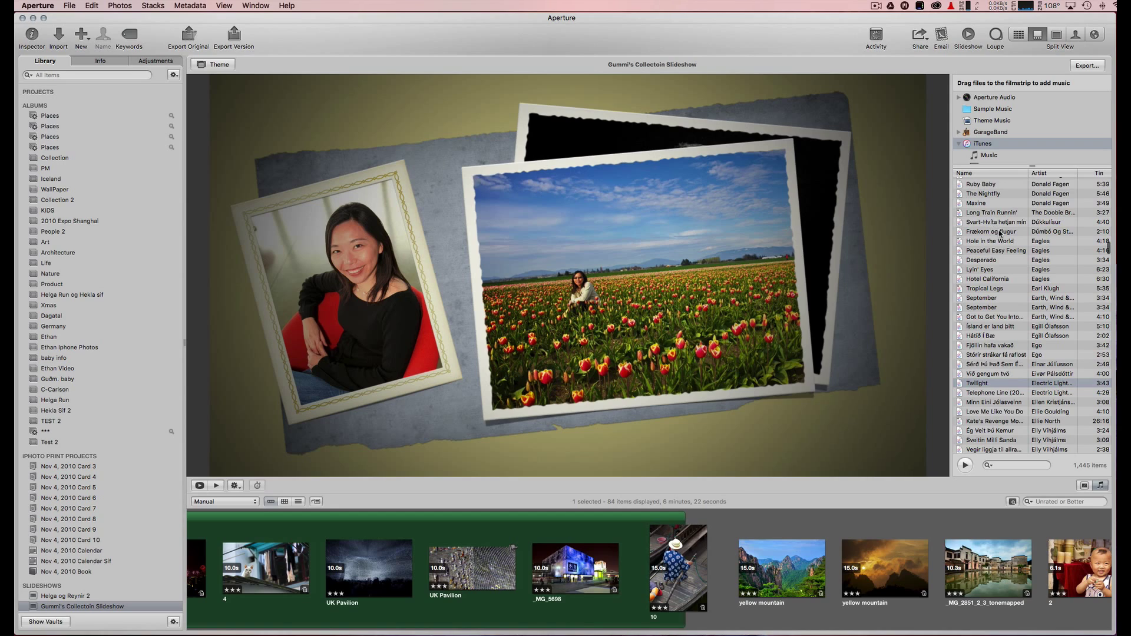
click(999, 233)
drag(988, 233, 710, 517)
click(992, 225)
click(975, 247)
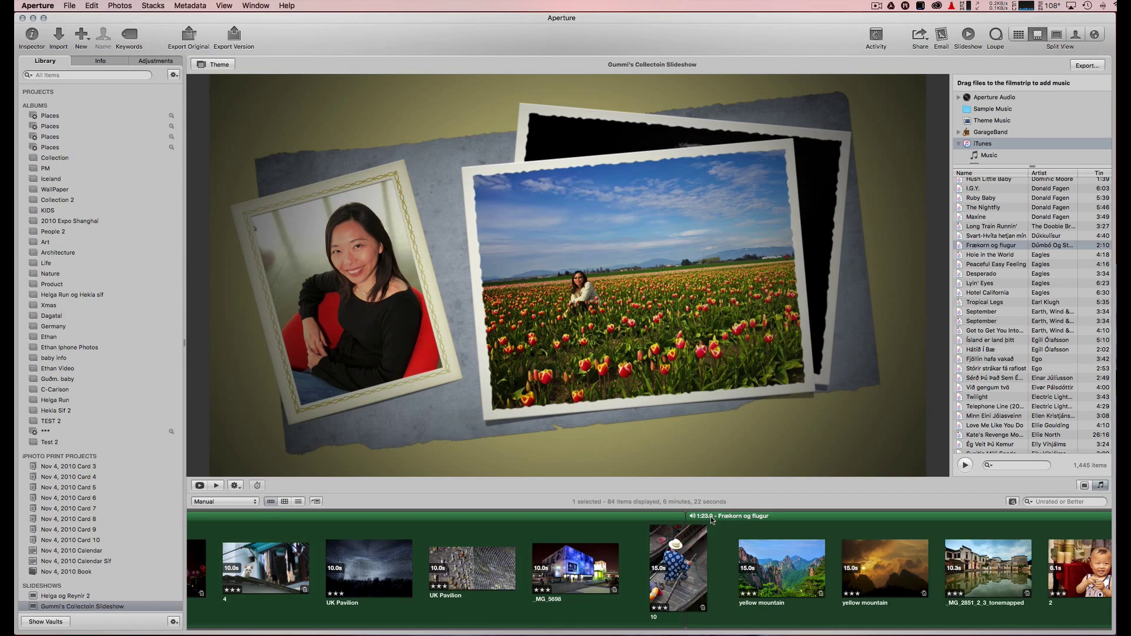
scroll(710, 517, right, 10)
Step: Clear the slide selection and briefly play the slideshow preview from the start, then pause
scroll(712, 517, left, 15)
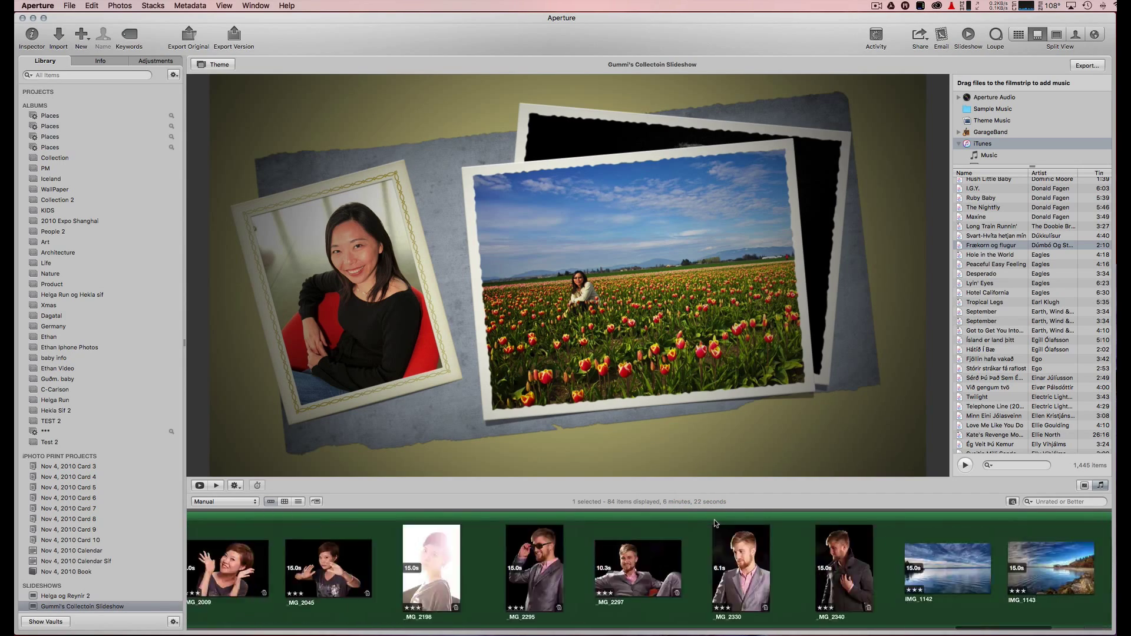
click(713, 520)
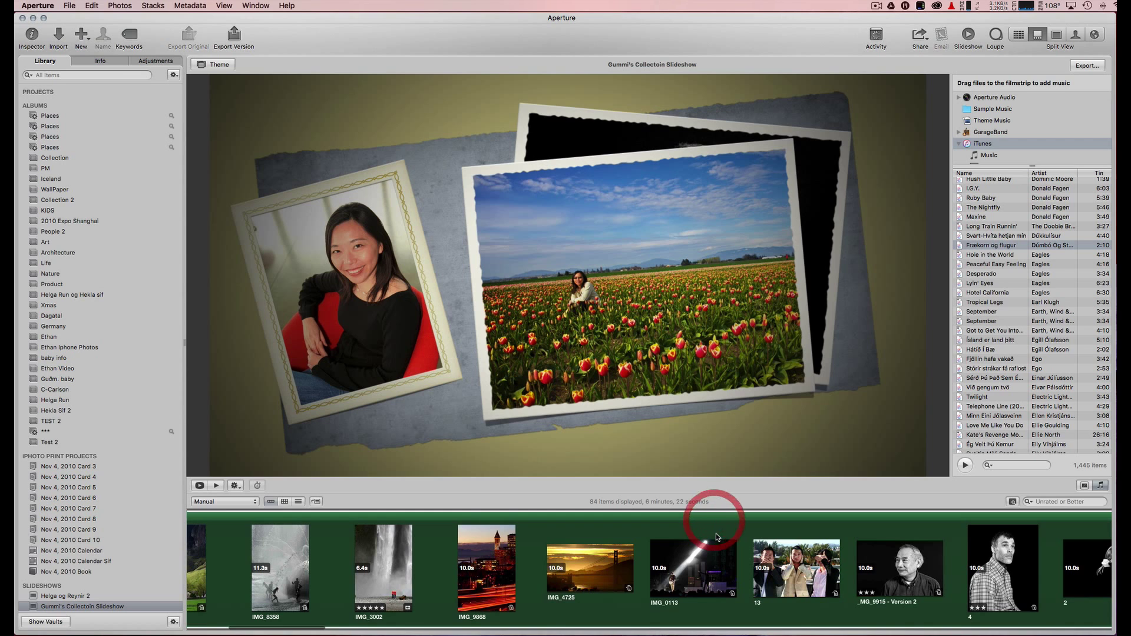
click(215, 485)
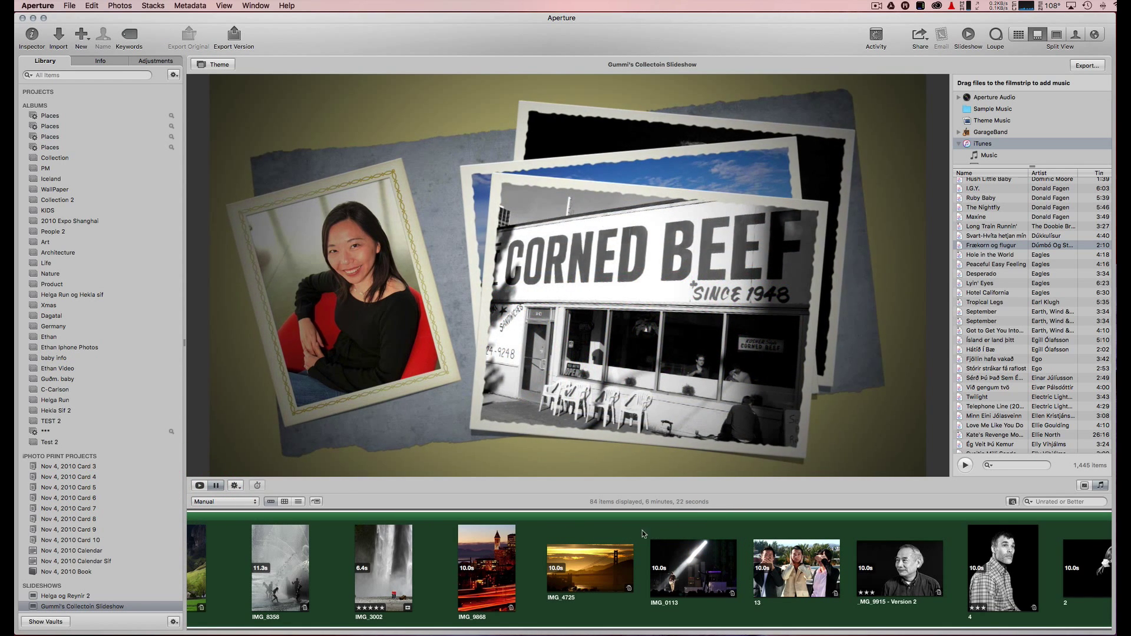
click(216, 486)
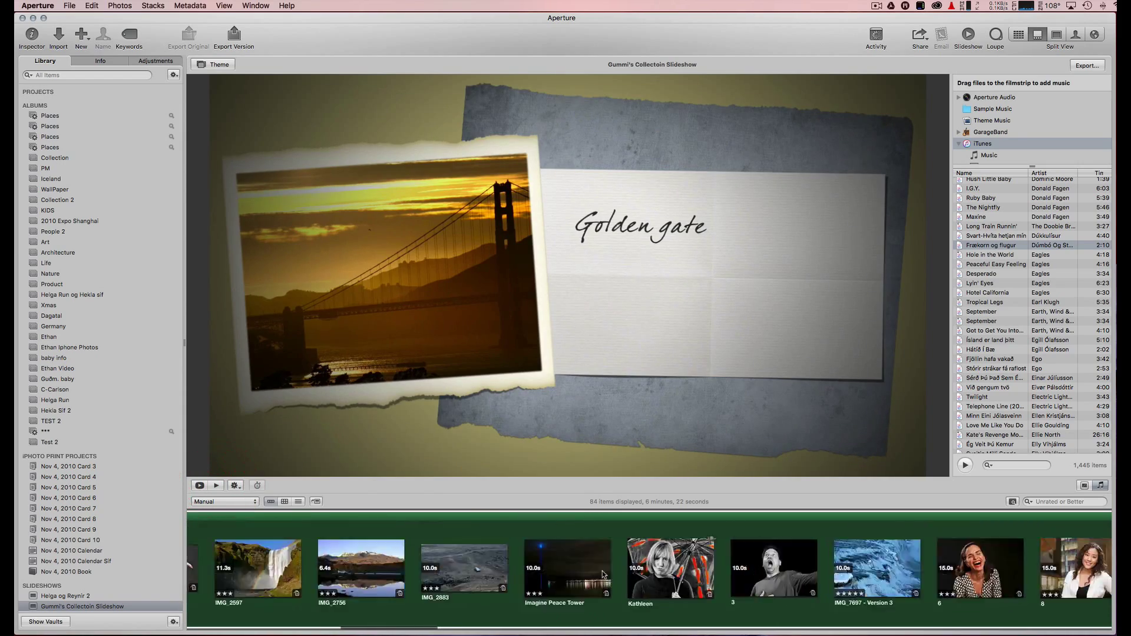
Step: Preview the slideshow from the village reflection slide _MG_2851, then stop playback
scroll(602, 575, left, 5)
scroll(602, 575, right, 10)
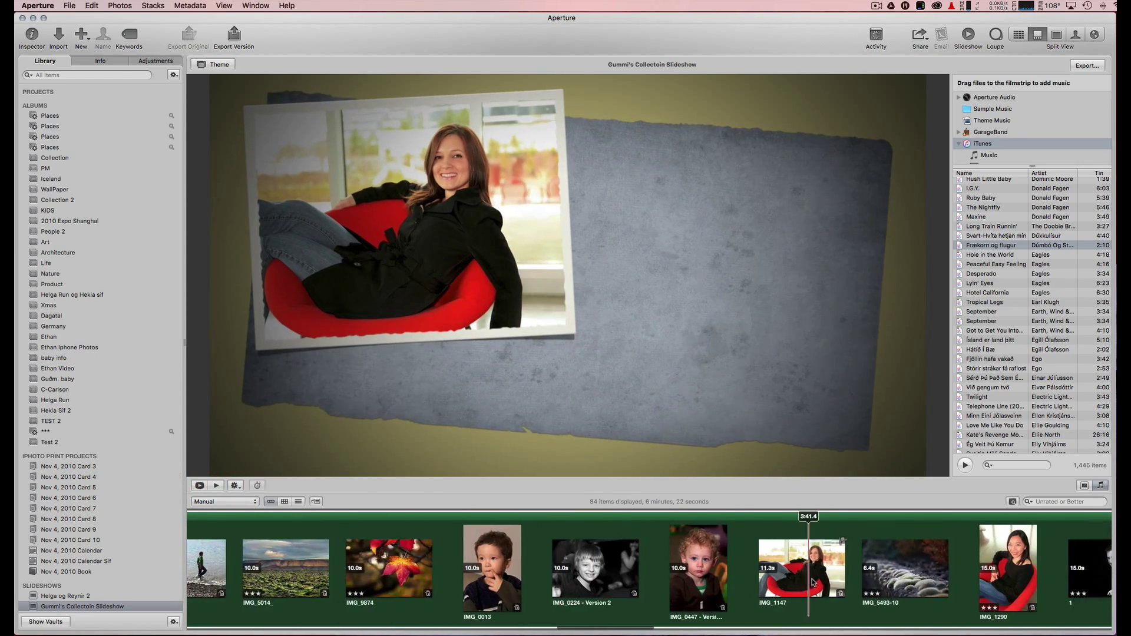
scroll(864, 581, right, 10)
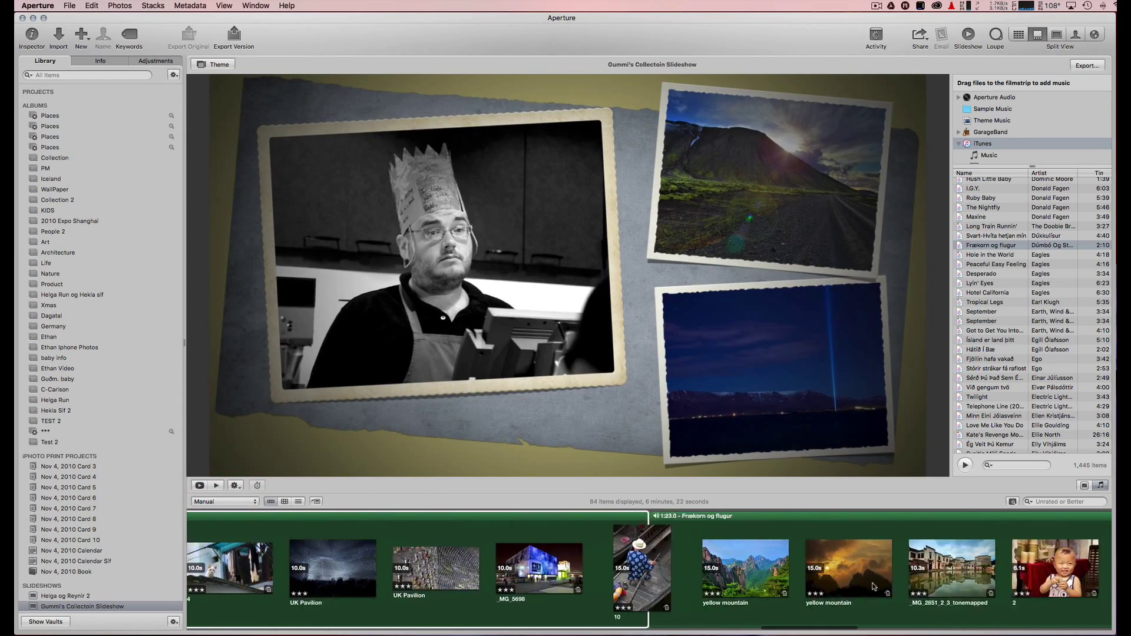
click(913, 569)
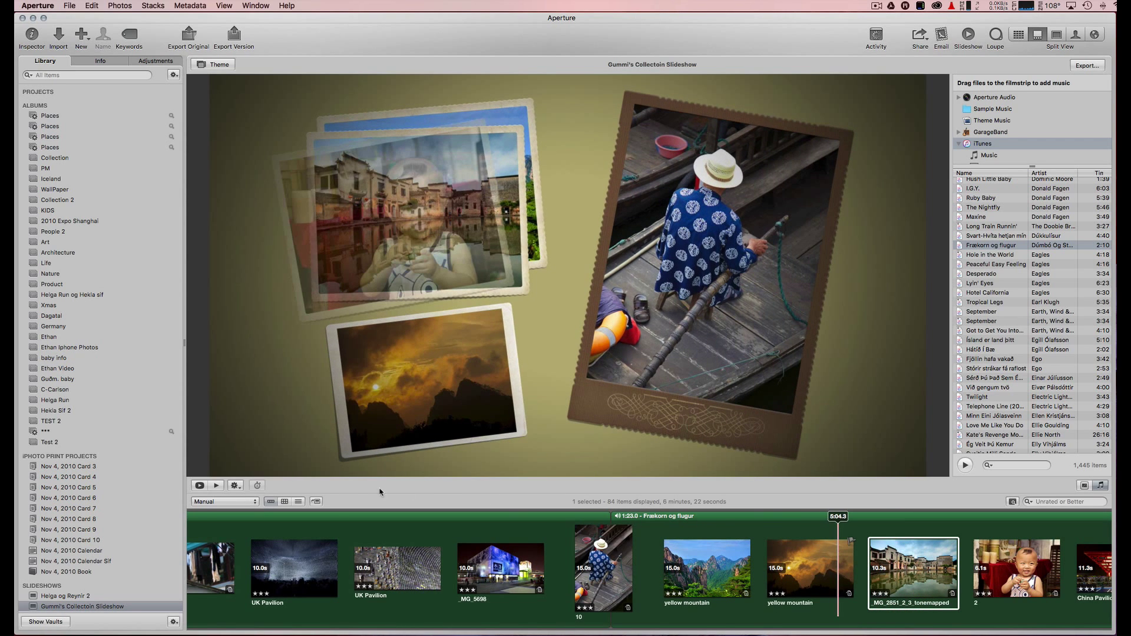
click(223, 486)
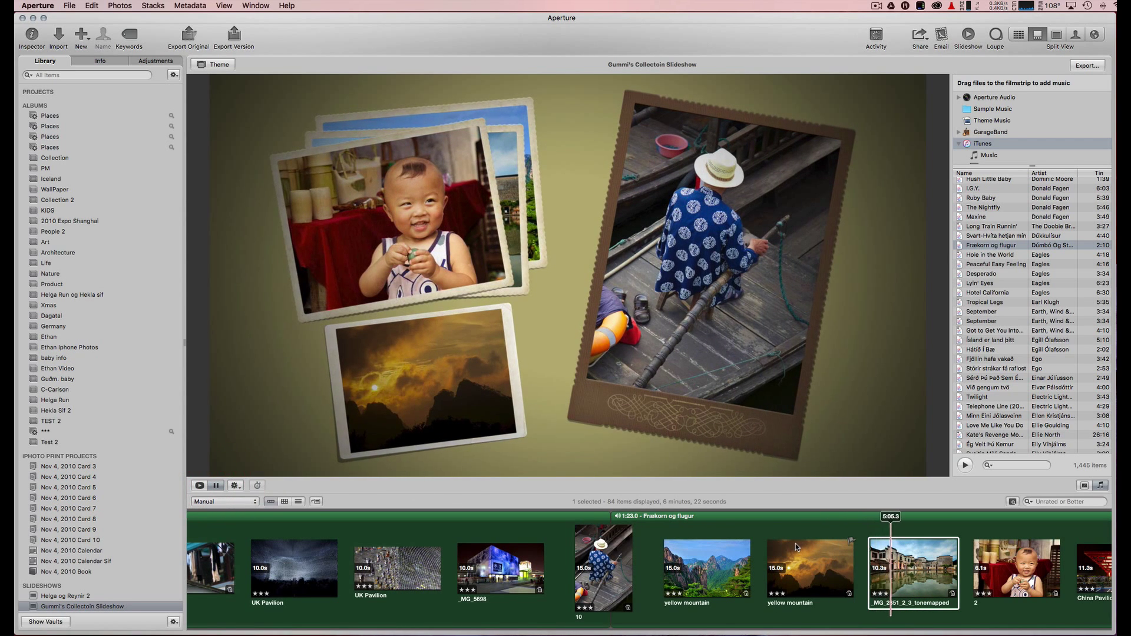
click(216, 487)
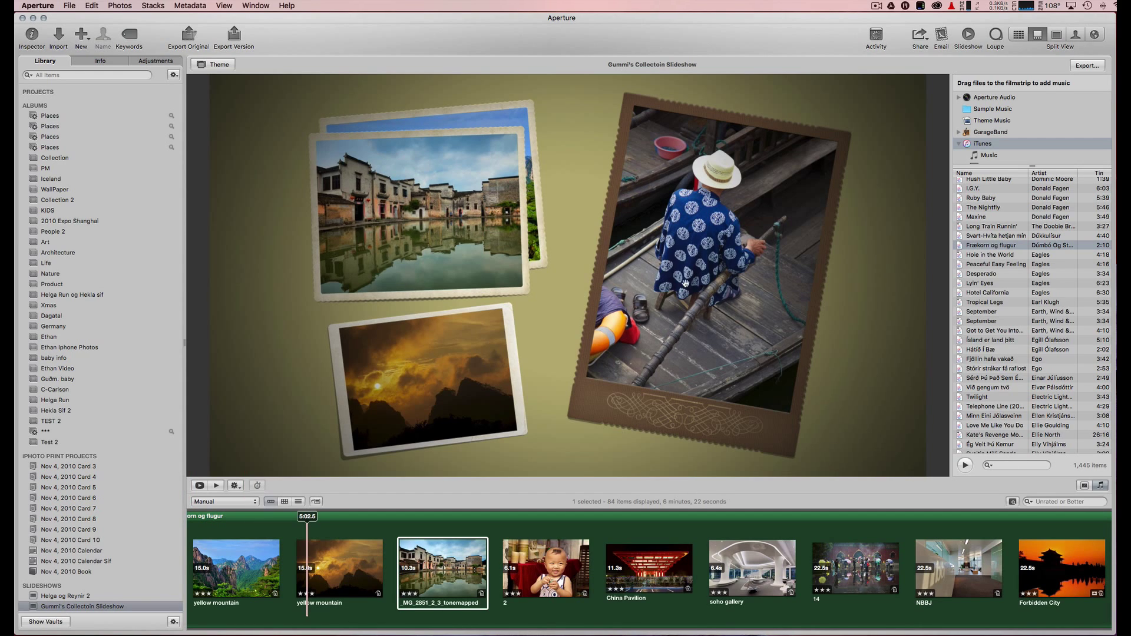